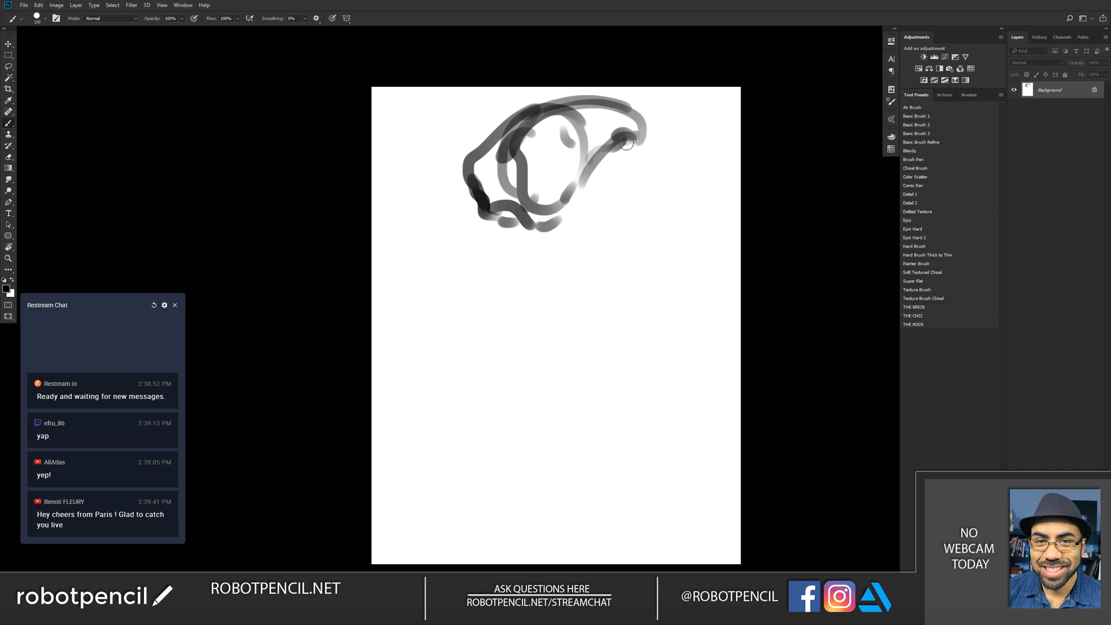
Step: Sketch the creature's long neck and torso below the head, plus a small far arm, in translucent black brush strokes
{"action": "mouse_move", "coordinate": [535, 229]}
{"action": "left_mouse_down"}
{"action": "mouse_move", "coordinate": [560, 244]}
{"action": "mouse_move", "coordinate": [608, 331]}
{"action": "left_mouse_up"}
{"action": "mouse_move", "coordinate": [596, 186]}
{"action": "left_mouse_down"}
{"action": "mouse_move", "coordinate": [676, 359]}
{"action": "mouse_move", "coordinate": [609, 332]}
{"action": "left_mouse_up"}
{"action": "left_click_drag", "start_coordinate": [557, 261], "coordinate": [576, 357]}
{"action": "left_click_drag", "start_coordinate": [578, 301], "coordinate": [576, 370]}
Step: Sketch the near shoulder and the upper arm reaching down and outward to the elbow
{"action": "mouse_move", "coordinate": [573, 321]}
{"action": "left_mouse_down"}
{"action": "mouse_move", "coordinate": [595, 341]}
{"action": "mouse_move", "coordinate": [666, 345]}
{"action": "mouse_move", "coordinate": [608, 362]}
{"action": "mouse_move", "coordinate": [663, 431]}
{"action": "left_mouse_up"}
{"action": "mouse_move", "coordinate": [659, 341]}
{"action": "left_mouse_down"}
{"action": "mouse_move", "coordinate": [698, 445]}
{"action": "mouse_move", "coordinate": [717, 456]}
{"action": "left_mouse_up"}
{"action": "left_click_drag", "start_coordinate": [716, 456], "coordinate": [714, 476]}
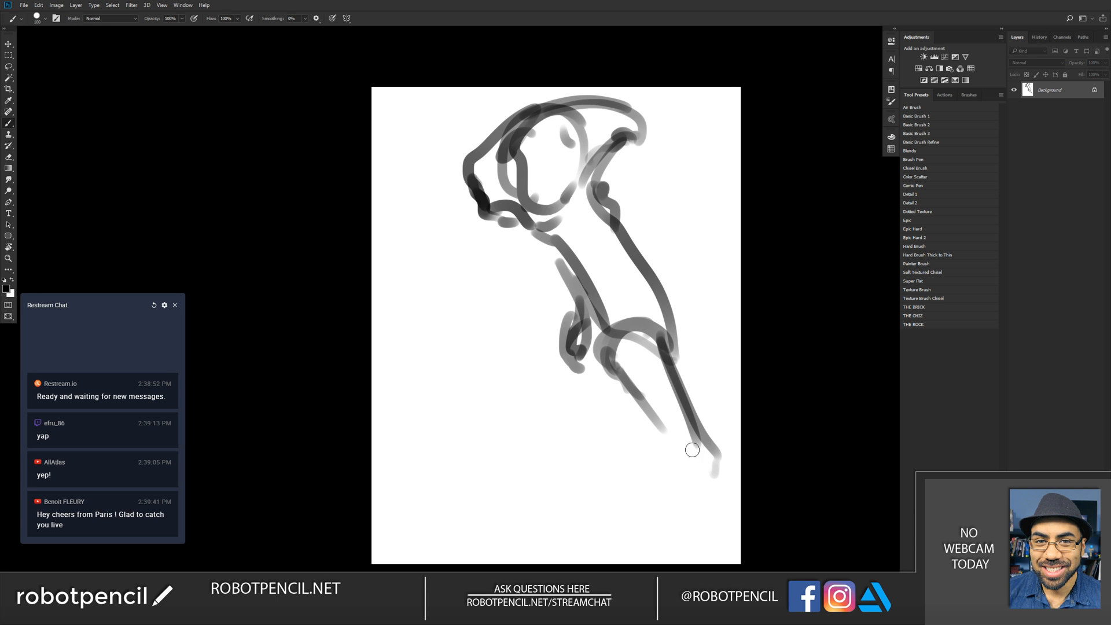
{"action": "left_click_drag", "start_coordinate": [660, 416], "coordinate": [685, 449]}
{"action": "left_click_drag", "start_coordinate": [681, 444], "coordinate": [699, 473]}
{"action": "left_click_drag", "start_coordinate": [586, 370], "coordinate": [591, 383]}
Step: Flip the canvas horizontally and sketch the belly and the rounded hip shapes beneath the torso
{"action": "key", "text": "F2"}
{"action": "mouse_move", "coordinate": [528, 315]}
{"action": "left_mouse_down"}
{"action": "mouse_move", "coordinate": [561, 437]}
{"action": "mouse_move", "coordinate": [546, 442]}
{"action": "left_mouse_up"}
{"action": "left_click_drag", "start_coordinate": [495, 414], "coordinate": [457, 400]}
{"action": "mouse_move", "coordinate": [431, 364]}
{"action": "left_mouse_down"}
{"action": "mouse_move", "coordinate": [457, 408]}
{"action": "mouse_move", "coordinate": [536, 483]}
{"action": "left_mouse_up"}
{"action": "mouse_move", "coordinate": [536, 475]}
{"action": "left_mouse_down"}
{"action": "mouse_move", "coordinate": [488, 441]}
{"action": "mouse_move", "coordinate": [539, 478]}
{"action": "mouse_move", "coordinate": [557, 410]}
{"action": "mouse_move", "coordinate": [569, 463]}
{"action": "left_mouse_up"}
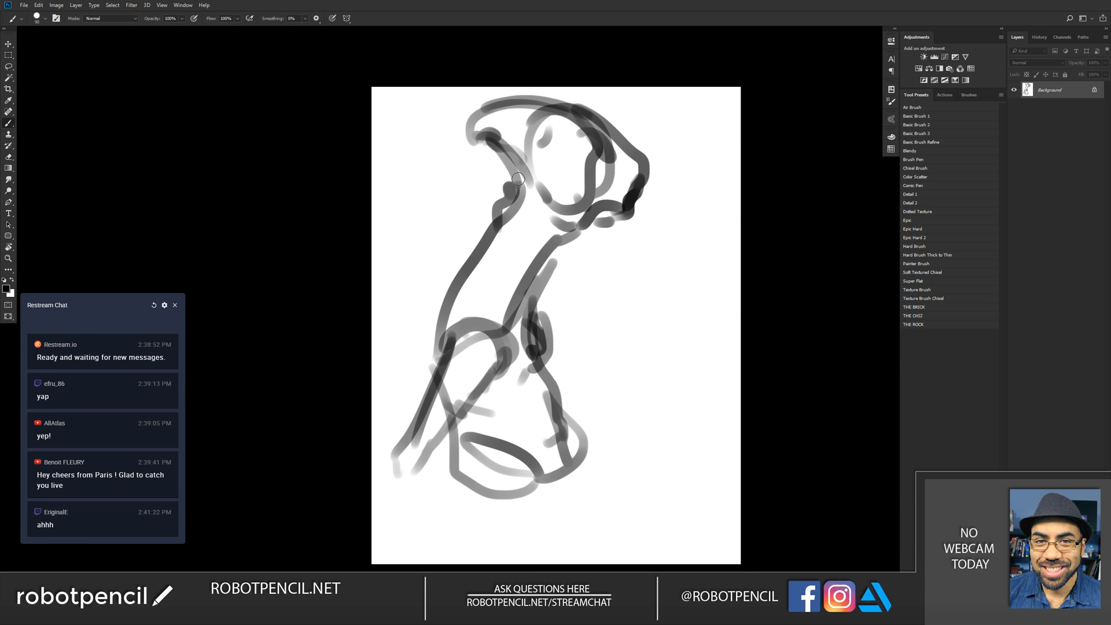
Step: Extend the back of the head into a long, blunt-tipped crest
{"action": "mouse_move", "coordinate": [502, 169]}
{"action": "left_mouse_down"}
{"action": "mouse_move", "coordinate": [481, 142]}
{"action": "mouse_move", "coordinate": [439, 124]}
{"action": "mouse_move", "coordinate": [492, 104]}
{"action": "left_mouse_up"}
{"action": "mouse_move", "coordinate": [437, 136]}
{"action": "left_mouse_down"}
{"action": "mouse_move", "coordinate": [485, 135]}
{"action": "mouse_move", "coordinate": [513, 165]}
{"action": "left_mouse_up"}
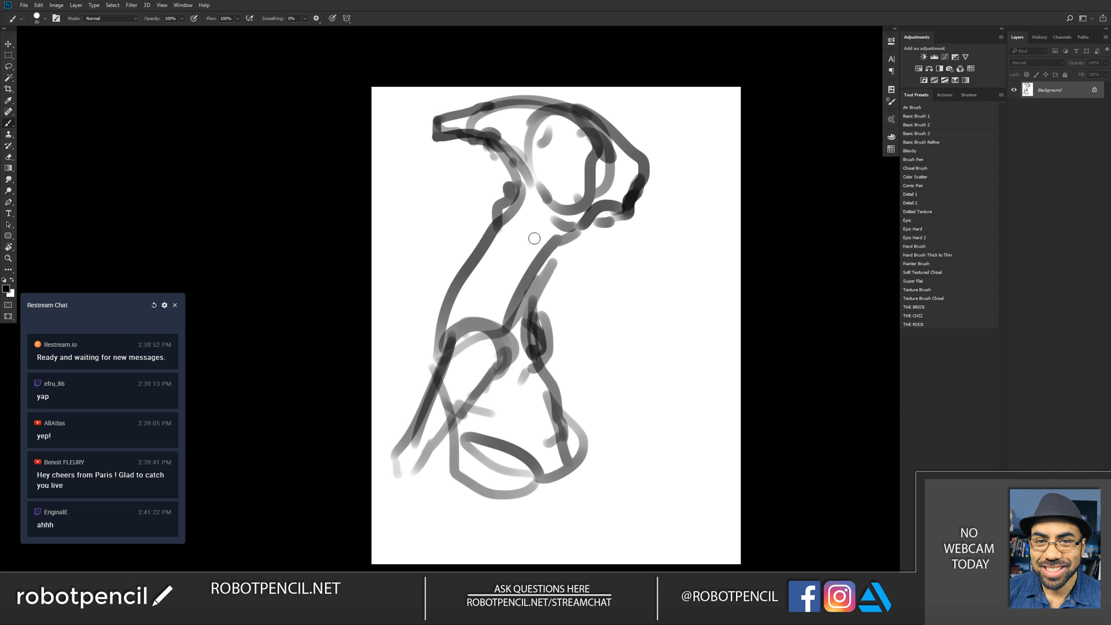
{"action": "left_click_drag", "start_coordinate": [526, 249], "coordinate": [527, 231]}
Step: Draw thinner contour lines under the crest, across the skull and along the top edge of the neck
{"action": "left_click_drag", "start_coordinate": [458, 132], "coordinate": [507, 174]}
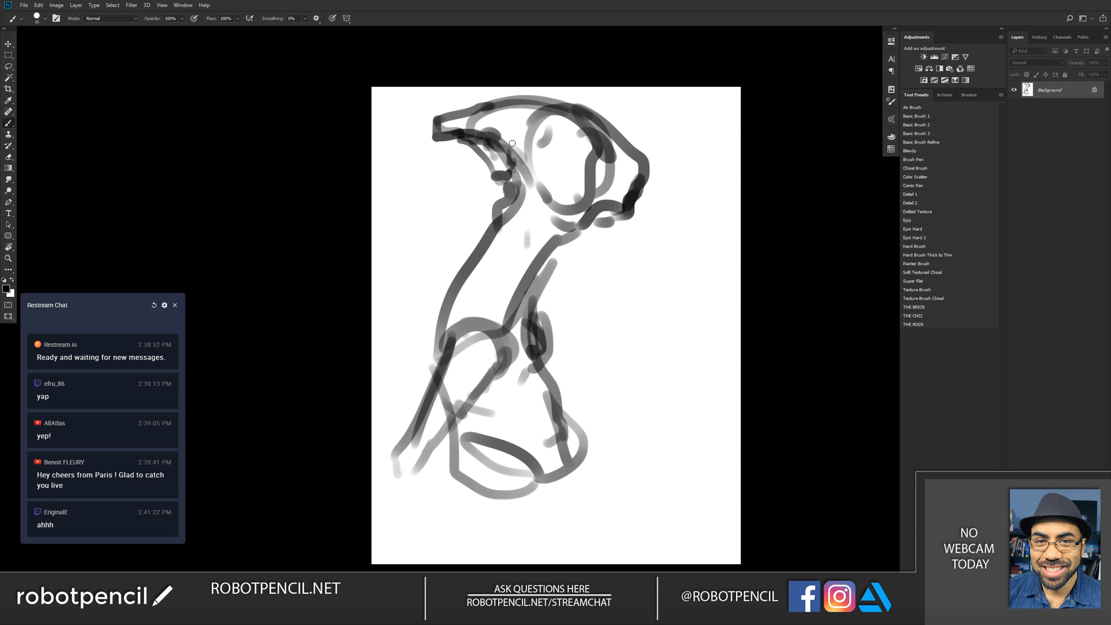
{"action": "mouse_move", "coordinate": [509, 137]}
{"action": "left_mouse_down"}
{"action": "mouse_move", "coordinate": [546, 101]}
{"action": "mouse_move", "coordinate": [545, 132]}
{"action": "mouse_move", "coordinate": [563, 113]}
{"action": "mouse_move", "coordinate": [587, 115]}
{"action": "mouse_move", "coordinate": [593, 131]}
{"action": "mouse_move", "coordinate": [564, 139]}
{"action": "mouse_move", "coordinate": [554, 169]}
{"action": "mouse_move", "coordinate": [513, 204]}
{"action": "mouse_move", "coordinate": [568, 196]}
{"action": "mouse_move", "coordinate": [589, 157]}
{"action": "mouse_move", "coordinate": [615, 155]}
{"action": "left_mouse_up"}
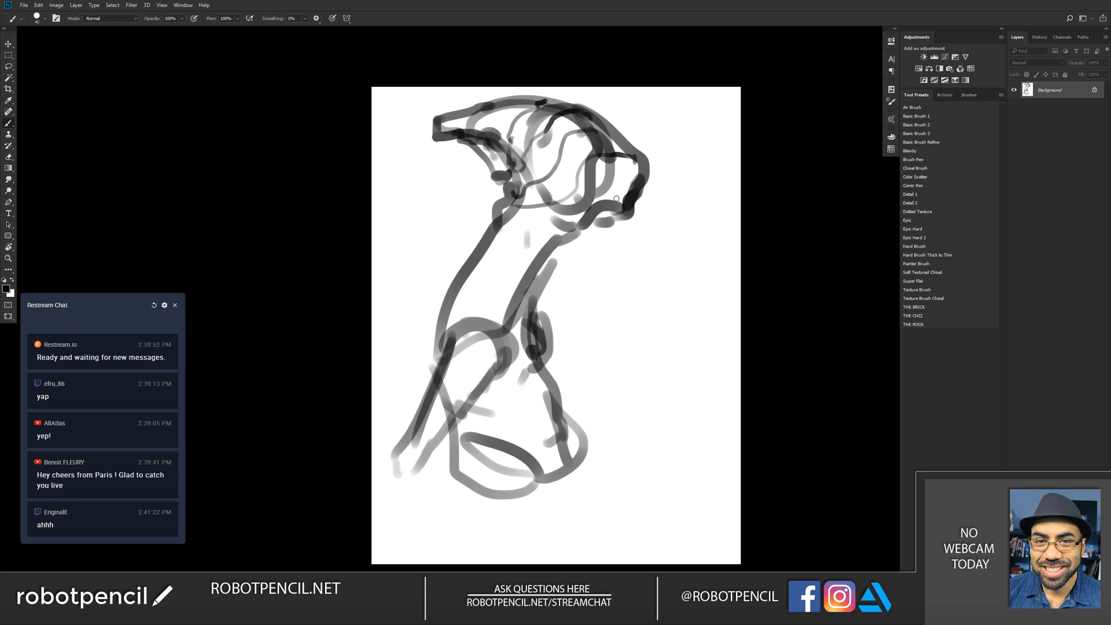
{"action": "left_click_drag", "start_coordinate": [496, 226], "coordinate": [527, 242]}
Step: Sample a light grey from the head and fill the face area at the front of the skull
{"action": "left_click", "coordinate": [612, 168], "text": "alt"}
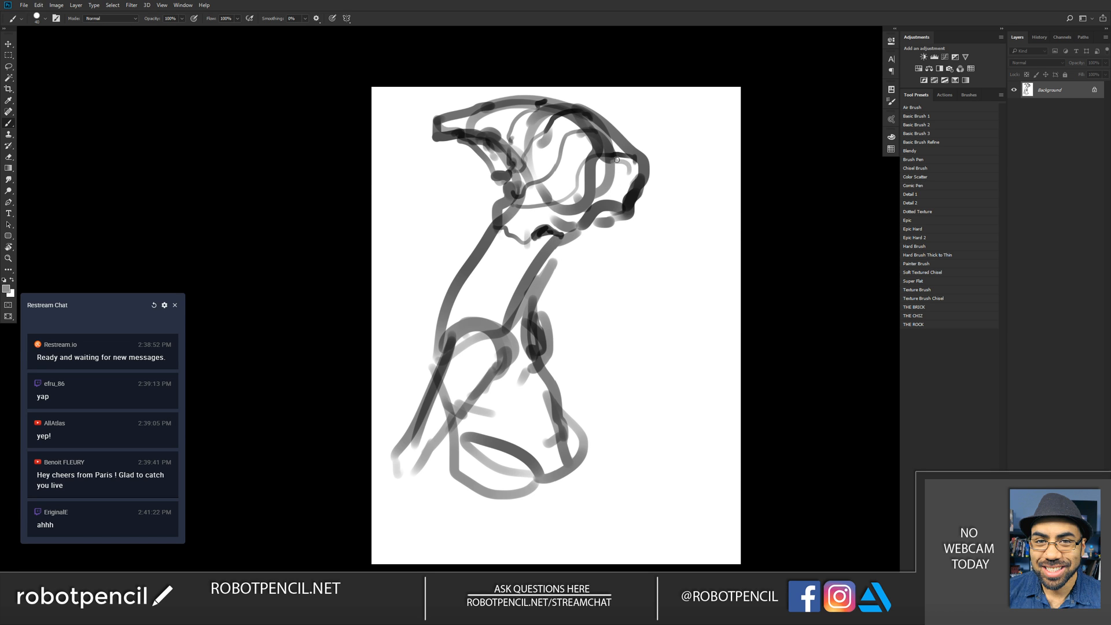
{"action": "mouse_move", "coordinate": [634, 175]}
{"action": "left_mouse_down"}
{"action": "mouse_move", "coordinate": [628, 201]}
{"action": "mouse_move", "coordinate": [606, 201]}
{"action": "mouse_move", "coordinate": [626, 174]}
{"action": "mouse_move", "coordinate": [581, 226]}
{"action": "mouse_move", "coordinate": [603, 225]}
{"action": "left_mouse_up"}
{"action": "key", "text": "bracketright"}
{"action": "key", "text": "bracketright"}
{"action": "key", "text": "bracketright"}
{"action": "key", "text": "bracketright"}
Step: Reset the colour to black and shade the crest's underside and the lower skull with a broader brush
{"action": "key", "text": "d"}
{"action": "key", "text": "bracketleft"}
{"action": "mouse_move", "coordinate": [499, 164]}
{"action": "left_mouse_down"}
{"action": "mouse_move", "coordinate": [450, 133]}
{"action": "mouse_move", "coordinate": [482, 117]}
{"action": "mouse_move", "coordinate": [456, 120]}
{"action": "left_mouse_up"}
{"action": "key", "text": "bracketright"}
{"action": "mouse_move", "coordinate": [456, 120]}
{"action": "left_mouse_down"}
{"action": "mouse_move", "coordinate": [544, 108]}
{"action": "mouse_move", "coordinate": [458, 136]}
{"action": "mouse_move", "coordinate": [496, 141]}
{"action": "mouse_move", "coordinate": [482, 135]}
{"action": "mouse_move", "coordinate": [567, 215]}
{"action": "left_mouse_up"}
{"action": "key", "text": "bracketright"}
{"action": "mouse_move", "coordinate": [508, 159]}
{"action": "left_mouse_down"}
{"action": "mouse_move", "coordinate": [551, 222]}
{"action": "mouse_move", "coordinate": [555, 192]}
{"action": "mouse_move", "coordinate": [573, 205]}
{"action": "left_mouse_up"}
Step: Sample a tone from the head and sweep soft shading over the skull and crest
{"action": "left_click", "coordinate": [547, 208], "text": "alt"}
{"action": "mouse_move", "coordinate": [539, 172]}
{"action": "left_mouse_down"}
{"action": "mouse_move", "coordinate": [589, 184]}
{"action": "mouse_move", "coordinate": [501, 120]}
{"action": "mouse_move", "coordinate": [554, 169]}
{"action": "left_mouse_up"}
{"action": "mouse_move", "coordinate": [500, 137]}
{"action": "left_mouse_down"}
{"action": "mouse_move", "coordinate": [575, 207]}
{"action": "mouse_move", "coordinate": [564, 146]}
{"action": "mouse_move", "coordinate": [528, 119]}
{"action": "mouse_move", "coordinate": [620, 144]}
{"action": "left_mouse_up"}
{"action": "mouse_move", "coordinate": [486, 116]}
{"action": "left_mouse_down"}
{"action": "mouse_move", "coordinate": [590, 131]}
{"action": "mouse_move", "coordinate": [594, 139]}
{"action": "mouse_move", "coordinate": [571, 142]}
{"action": "mouse_move", "coordinate": [559, 187]}
{"action": "left_mouse_up"}
Step: Shade the neck and torso with long lengthwise strokes, darkening both outer edges in black
{"action": "left_click_drag", "start_coordinate": [543, 226], "coordinate": [531, 249]}
{"action": "mouse_move", "coordinate": [515, 209]}
{"action": "left_mouse_down"}
{"action": "mouse_move", "coordinate": [521, 250]}
{"action": "mouse_move", "coordinate": [500, 317]}
{"action": "mouse_move", "coordinate": [520, 257]}
{"action": "mouse_move", "coordinate": [536, 260]}
{"action": "mouse_move", "coordinate": [519, 281]}
{"action": "left_mouse_up"}
{"action": "left_click", "coordinate": [513, 261]}
{"action": "key", "text": "d"}
{"action": "key", "text": "["}
{"action": "left_click_drag", "start_coordinate": [494, 231], "coordinate": [448, 333]}
{"action": "left_click_drag", "start_coordinate": [538, 249], "coordinate": [499, 320]}
{"action": "mouse_move", "coordinate": [539, 236]}
{"action": "left_mouse_down"}
{"action": "mouse_move", "coordinate": [513, 263]}
{"action": "mouse_move", "coordinate": [498, 309]}
{"action": "left_mouse_up"}
{"action": "left_click_drag", "start_coordinate": [513, 238], "coordinate": [459, 325]}
Step: Shade the near shoulder and the length of the upper arm
{"action": "left_click_drag", "start_coordinate": [460, 331], "coordinate": [464, 362]}
{"action": "left_click_drag", "start_coordinate": [456, 335], "coordinate": [425, 429]}
{"action": "mouse_move", "coordinate": [450, 367]}
{"action": "left_mouse_down"}
{"action": "mouse_move", "coordinate": [505, 353]}
{"action": "mouse_move", "coordinate": [455, 369]}
{"action": "mouse_move", "coordinate": [457, 395]}
{"action": "left_mouse_up"}
{"action": "left_click_drag", "start_coordinate": [478, 377], "coordinate": [501, 357]}
Step: Shade the belly and build up the pelvis and the tops of both legs down to the canvas edge
{"action": "mouse_move", "coordinate": [521, 317]}
{"action": "left_mouse_down"}
{"action": "mouse_move", "coordinate": [521, 343]}
{"action": "mouse_move", "coordinate": [481, 399]}
{"action": "mouse_move", "coordinate": [521, 412]}
{"action": "mouse_move", "coordinate": [514, 427]}
{"action": "left_mouse_up"}
{"action": "mouse_move", "coordinate": [533, 347]}
{"action": "left_mouse_down"}
{"action": "mouse_move", "coordinate": [559, 452]}
{"action": "mouse_move", "coordinate": [521, 483]}
{"action": "left_mouse_up"}
{"action": "mouse_move", "coordinate": [498, 405]}
{"action": "left_mouse_down"}
{"action": "mouse_move", "coordinate": [460, 442]}
{"action": "mouse_move", "coordinate": [485, 481]}
{"action": "mouse_move", "coordinate": [478, 487]}
{"action": "mouse_move", "coordinate": [525, 497]}
{"action": "mouse_move", "coordinate": [571, 481]}
{"action": "mouse_move", "coordinate": [486, 512]}
{"action": "mouse_move", "coordinate": [466, 477]}
{"action": "mouse_move", "coordinate": [489, 524]}
{"action": "mouse_move", "coordinate": [510, 511]}
{"action": "left_mouse_up"}
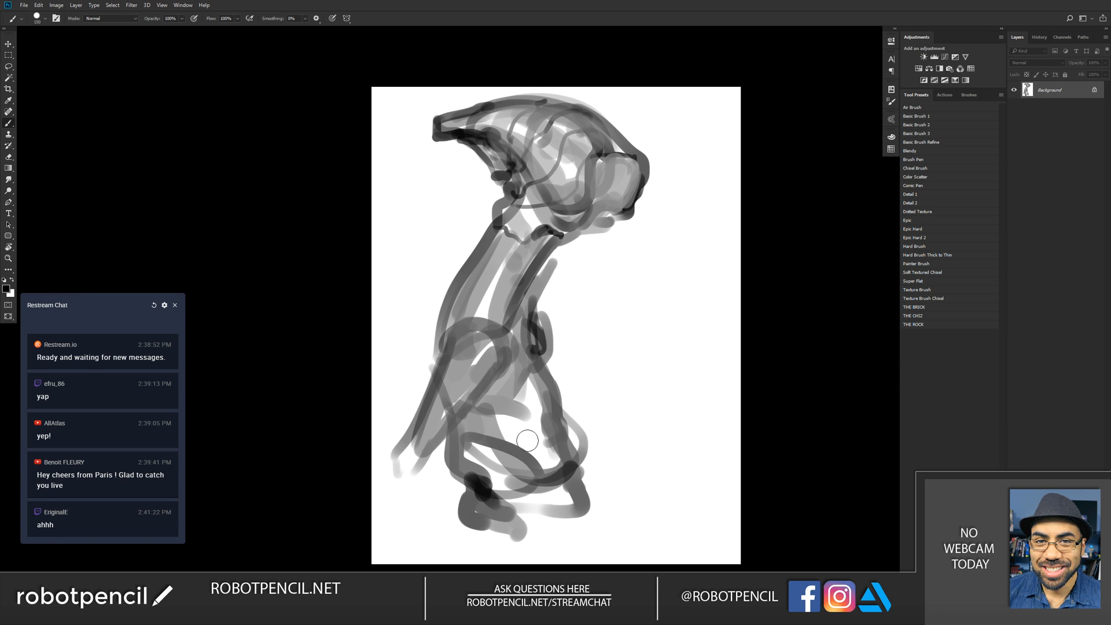
{"action": "mouse_move", "coordinate": [519, 517]}
{"action": "left_mouse_down"}
{"action": "mouse_move", "coordinate": [567, 474]}
{"action": "mouse_move", "coordinate": [577, 516]}
{"action": "mouse_move", "coordinate": [560, 529]}
{"action": "mouse_move", "coordinate": [565, 559]}
{"action": "mouse_move", "coordinate": [559, 530]}
{"action": "mouse_move", "coordinate": [473, 519]}
{"action": "mouse_move", "coordinate": [482, 521]}
{"action": "mouse_move", "coordinate": [456, 562]}
{"action": "left_mouse_up"}
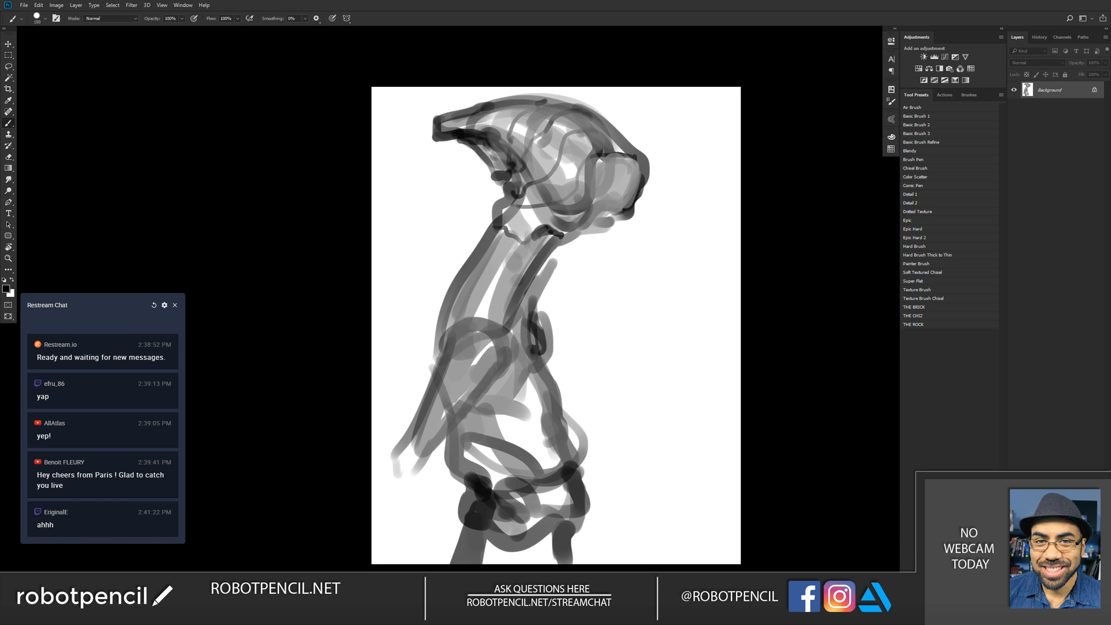
Step: Paint the near forearm from the elbow straight down to the canvas edge
{"action": "mouse_move", "coordinate": [427, 444]}
{"action": "left_mouse_down"}
{"action": "mouse_move", "coordinate": [414, 483]}
{"action": "mouse_move", "coordinate": [406, 457]}
{"action": "mouse_move", "coordinate": [390, 462]}
{"action": "mouse_move", "coordinate": [409, 565]}
{"action": "left_mouse_up"}
{"action": "left_click_drag", "start_coordinate": [402, 461], "coordinate": [417, 564]}
{"action": "left_click_drag", "start_coordinate": [431, 438], "coordinate": [428, 563]}
Step: Fill the upper arm, shoulder and chest with grey tone, sampling a mid-grey from the shoulder
{"action": "left_click_drag", "start_coordinate": [405, 494], "coordinate": [470, 380]}
{"action": "mouse_move", "coordinate": [446, 435]}
{"action": "left_mouse_down"}
{"action": "mouse_move", "coordinate": [435, 462]}
{"action": "mouse_move", "coordinate": [461, 400]}
{"action": "left_mouse_up"}
{"action": "mouse_move", "coordinate": [479, 329]}
{"action": "left_mouse_down"}
{"action": "mouse_move", "coordinate": [496, 352]}
{"action": "mouse_move", "coordinate": [464, 380]}
{"action": "mouse_move", "coordinate": [485, 369]}
{"action": "mouse_move", "coordinate": [483, 332]}
{"action": "mouse_move", "coordinate": [465, 376]}
{"action": "mouse_move", "coordinate": [473, 329]}
{"action": "mouse_move", "coordinate": [491, 363]}
{"action": "mouse_move", "coordinate": [463, 324]}
{"action": "mouse_move", "coordinate": [489, 301]}
{"action": "mouse_move", "coordinate": [494, 346]}
{"action": "mouse_move", "coordinate": [483, 284]}
{"action": "mouse_move", "coordinate": [463, 324]}
{"action": "mouse_move", "coordinate": [486, 261]}
{"action": "mouse_move", "coordinate": [464, 299]}
{"action": "mouse_move", "coordinate": [513, 290]}
{"action": "mouse_move", "coordinate": [508, 382]}
{"action": "mouse_move", "coordinate": [490, 415]}
{"action": "mouse_move", "coordinate": [531, 326]}
{"action": "left_mouse_up"}
{"action": "left_click", "coordinate": [466, 372], "text": "alt"}
Step: Reset the colour to black and define the underside of the upper arm with a smaller brush
{"action": "key", "text": "d"}
{"action": "key", "text": "bracketleft"}
{"action": "key", "text": "bracketleft"}
{"action": "mouse_move", "coordinate": [466, 412]}
{"action": "left_mouse_down"}
{"action": "mouse_move", "coordinate": [526, 376]}
{"action": "mouse_move", "coordinate": [483, 386]}
{"action": "mouse_move", "coordinate": [428, 456]}
{"action": "mouse_move", "coordinate": [437, 469]}
{"action": "left_mouse_up"}
Step: Add dark rib strokes beneath the chest and extend the small far arm downward
{"action": "key", "text": "bracketright"}
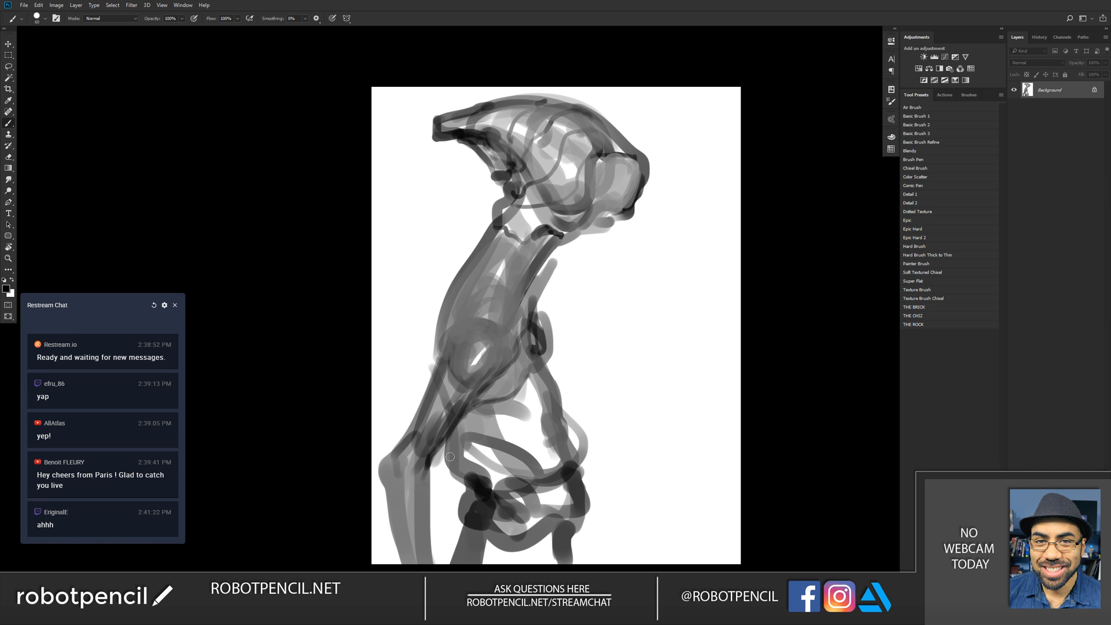
{"action": "mouse_move", "coordinate": [464, 415]}
{"action": "left_mouse_down"}
{"action": "mouse_move", "coordinate": [529, 417]}
{"action": "mouse_move", "coordinate": [498, 433]}
{"action": "mouse_move", "coordinate": [495, 415]}
{"action": "mouse_move", "coordinate": [519, 410]}
{"action": "mouse_move", "coordinate": [513, 392]}
{"action": "left_mouse_up"}
{"action": "left_click", "coordinate": [471, 443], "text": "alt"}
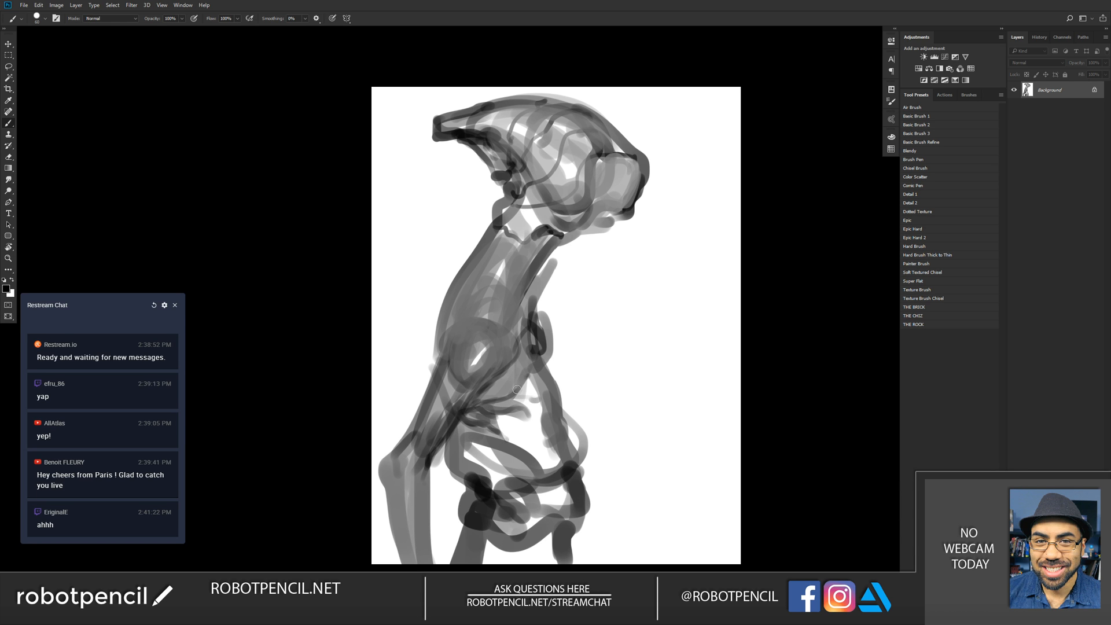
{"action": "left_click_drag", "start_coordinate": [538, 347], "coordinate": [558, 387]}
Step: Flip the canvas horizontally and fill the small far arm with a sampled grey using a larger brush
{"action": "key", "text": "F2"}
{"action": "key", "text": "bracketright"}
{"action": "key", "text": "bracketright"}
{"action": "key", "text": "bracketright"}
{"action": "key", "text": "bracketright"}
{"action": "key", "text": "bracketright"}
{"action": "left_click", "coordinate": [578, 363], "text": "alt"}
{"action": "mouse_move", "coordinate": [572, 324]}
{"action": "left_mouse_down"}
{"action": "mouse_move", "coordinate": [577, 345]}
{"action": "mouse_move", "coordinate": [589, 318]}
{"action": "left_mouse_up"}
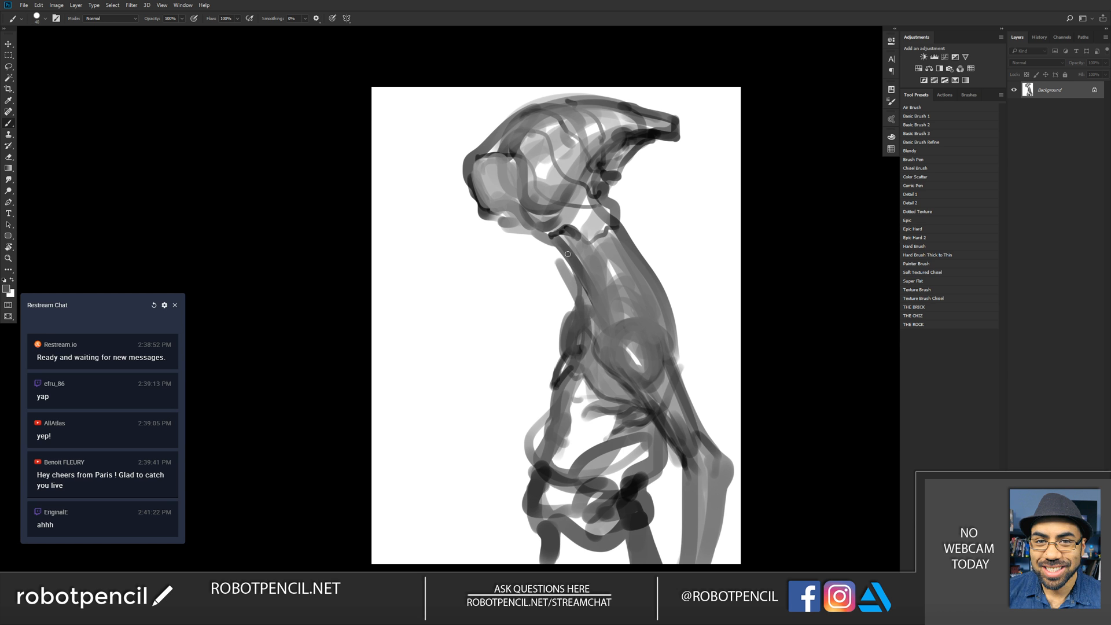
Step: Fill the front edge of the chest below the neck with grey and flip the canvas back
{"action": "left_click_drag", "start_coordinate": [568, 265], "coordinate": [546, 235]}
{"action": "left_click_drag", "start_coordinate": [547, 235], "coordinate": [567, 260]}
{"action": "key", "text": "ctrl+shift+h"}
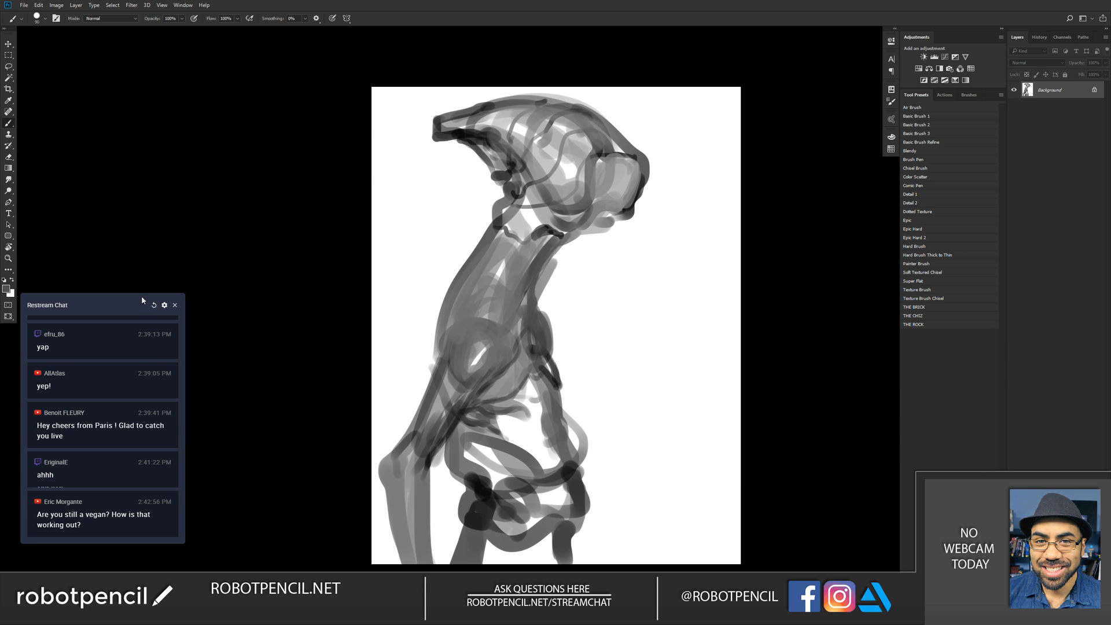
Step: Move the Restream Chat window slightly toward the canvas, clear of the toolbox
{"action": "left_click_drag", "start_coordinate": [141, 300], "coordinate": [209, 227]}
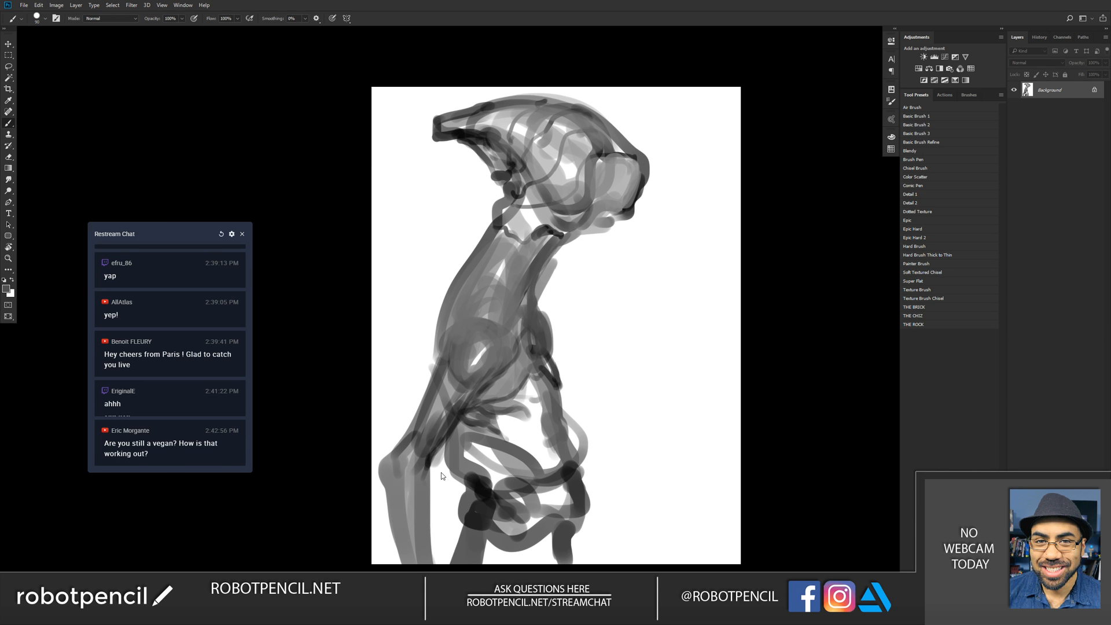
{"action": "left_click_drag", "start_coordinate": [168, 225], "coordinate": [126, 282]}
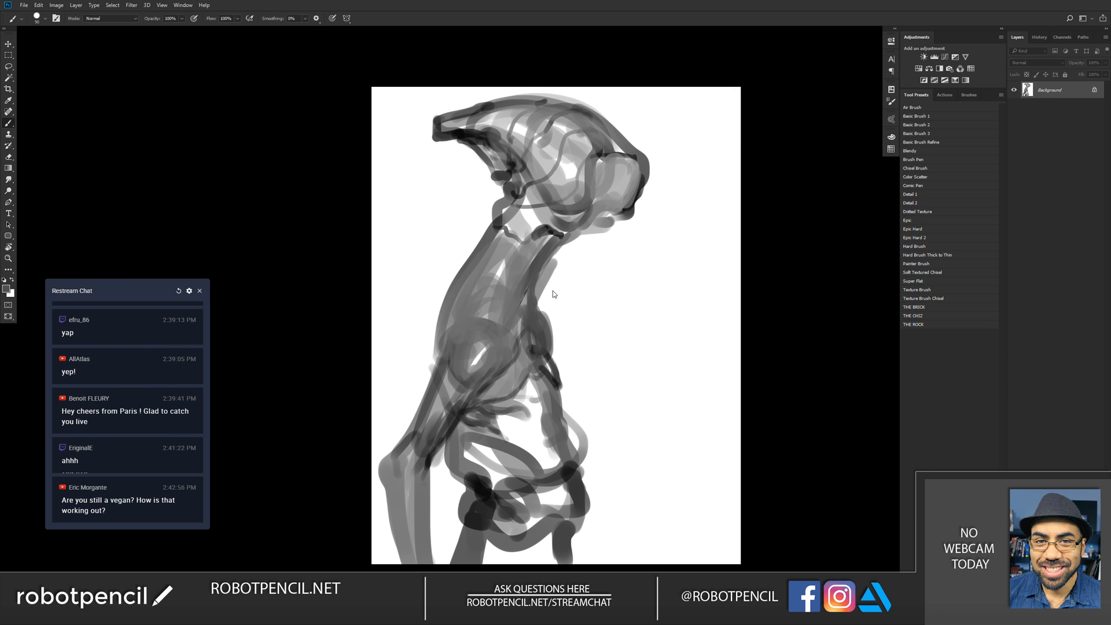
Step: Add a small spur at the nape and darken the lower edge of the skull with a smaller brush
{"action": "mouse_move", "coordinate": [498, 199]}
{"action": "left_mouse_down"}
{"action": "mouse_move", "coordinate": [475, 218]}
{"action": "mouse_move", "coordinate": [482, 229]}
{"action": "mouse_move", "coordinate": [492, 216]}
{"action": "left_mouse_up"}
{"action": "key", "text": "bracketleft"}
{"action": "key", "text": "bracketleft"}
{"action": "key", "text": "bracketleft"}
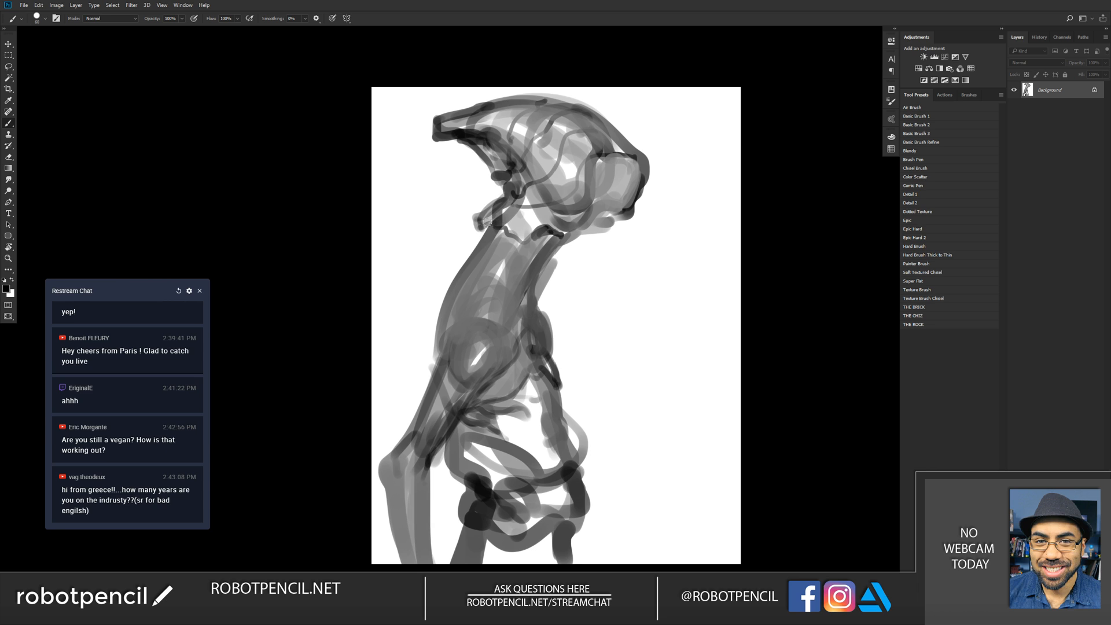
{"action": "left_click_drag", "start_coordinate": [511, 214], "coordinate": [573, 216]}
Step: Draw two long pointed mandibles hanging down from the jaw and face
{"action": "mouse_move", "coordinate": [526, 207]}
{"action": "left_mouse_down"}
{"action": "mouse_move", "coordinate": [573, 213]}
{"action": "mouse_move", "coordinate": [564, 218]}
{"action": "mouse_move", "coordinate": [599, 259]}
{"action": "left_mouse_up"}
{"action": "left_click_drag", "start_coordinate": [587, 174], "coordinate": [596, 260]}
{"action": "left_click_drag", "start_coordinate": [582, 207], "coordinate": [614, 283]}
{"action": "left_click_drag", "start_coordinate": [622, 223], "coordinate": [629, 286]}
{"action": "left_click_drag", "start_coordinate": [616, 237], "coordinate": [627, 283]}
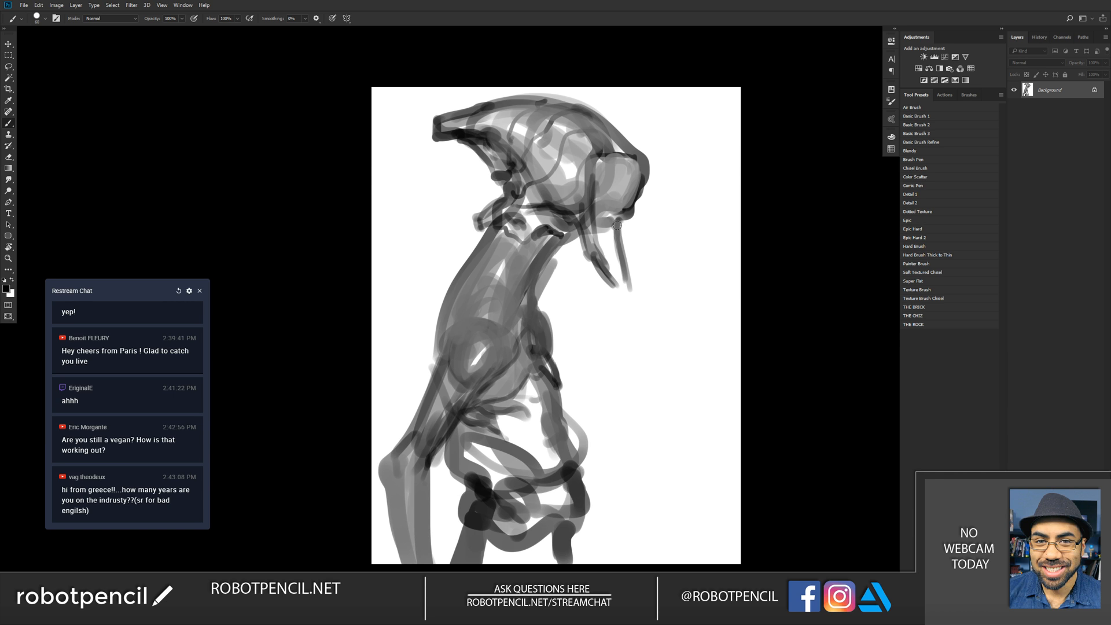
Step: Darken the face area and its rim, using a larger brush and a grey sampled from the face
{"action": "left_click_drag", "start_coordinate": [593, 184], "coordinate": [608, 173]}
{"action": "mouse_move", "coordinate": [630, 159]}
{"action": "left_mouse_down"}
{"action": "mouse_move", "coordinate": [631, 204]}
{"action": "mouse_move", "coordinate": [602, 213]}
{"action": "mouse_move", "coordinate": [612, 171]}
{"action": "mouse_move", "coordinate": [600, 196]}
{"action": "mouse_move", "coordinate": [609, 199]}
{"action": "left_mouse_up"}
{"action": "key", "text": "bracketright"}
{"action": "key", "text": "bracketright"}
{"action": "key", "text": "bracketright"}
{"action": "key", "text": "bracketright"}
{"action": "key", "text": "bracketright"}
{"action": "key", "text": "bracketright"}
{"action": "left_click", "coordinate": [622, 191], "text": "alt"}
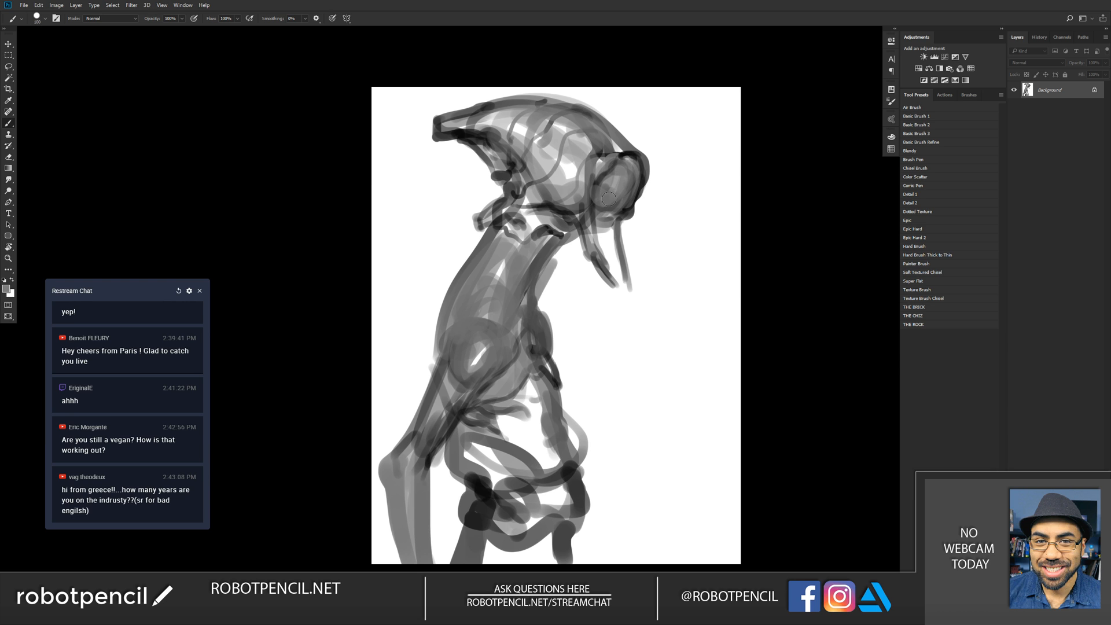
Step: Flip the canvas, draw fine black wrinkle lines in the face, and flip it back
{"action": "key", "text": "ctrl+shift+h"}
{"action": "key", "text": "d"}
{"action": "key", "text": "bracketleft"}
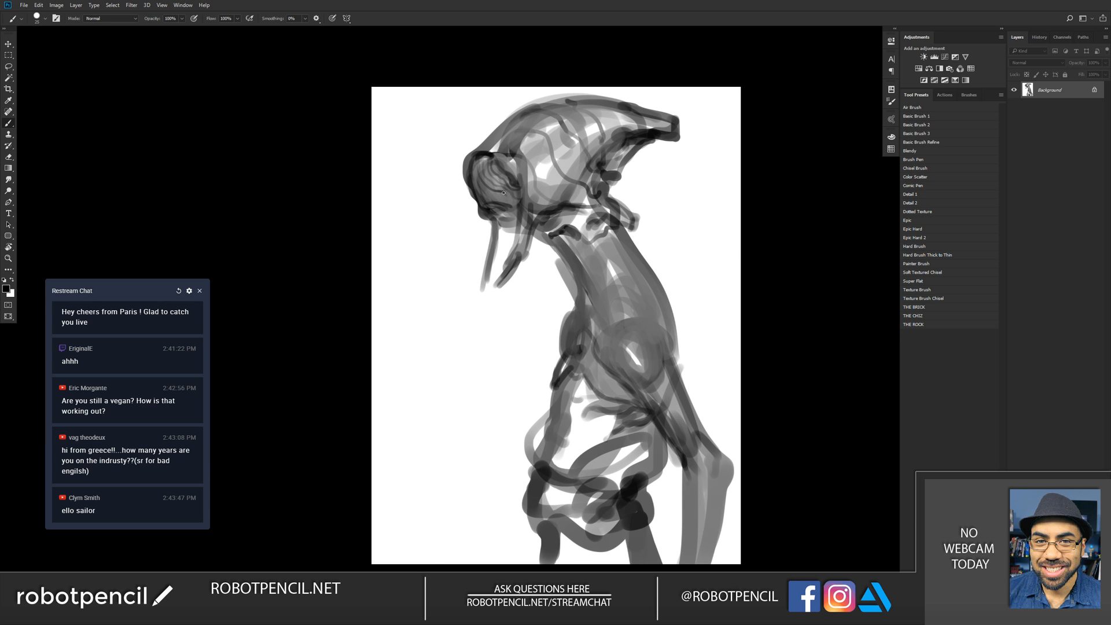
{"action": "key", "text": "ctrl+shift+h"}
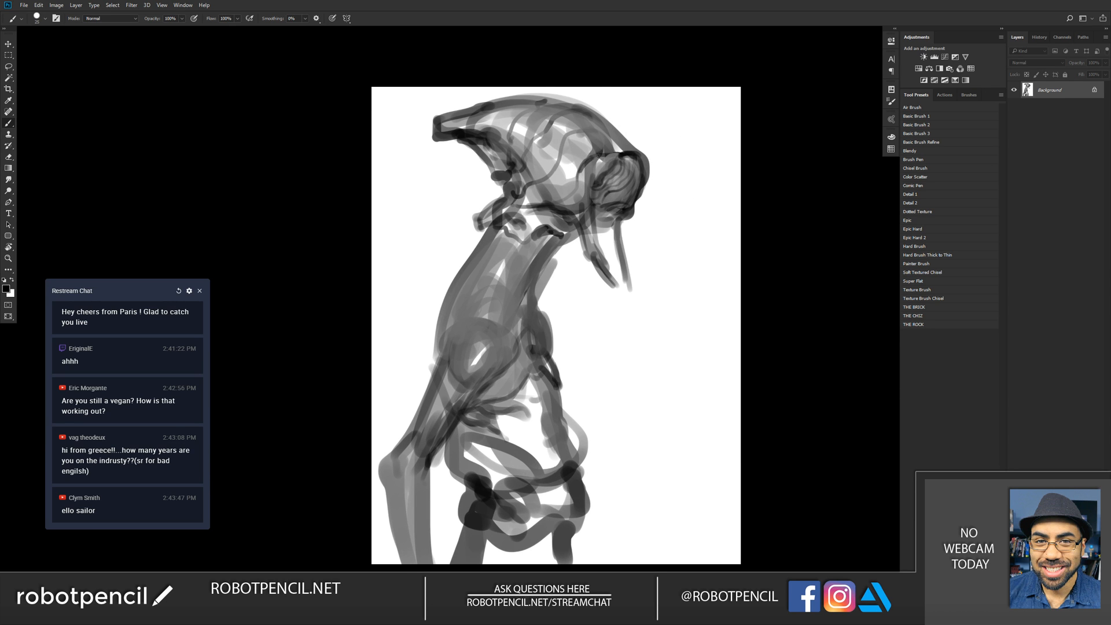
Step: Draw a dark brow rim around the face and shade the adjoining skull with a sampled grey
{"action": "mouse_move", "coordinate": [579, 173]}
{"action": "left_mouse_down"}
{"action": "mouse_move", "coordinate": [618, 151]}
{"action": "mouse_move", "coordinate": [589, 157]}
{"action": "mouse_move", "coordinate": [607, 146]}
{"action": "left_mouse_up"}
{"action": "key", "text": "bracketright"}
{"action": "key", "text": "bracketright"}
{"action": "key", "text": "bracketright"}
{"action": "key", "text": "bracketright"}
{"action": "left_click", "coordinate": [584, 173], "text": "alt"}
{"action": "mouse_move", "coordinate": [601, 134]}
{"action": "left_mouse_down"}
{"action": "mouse_move", "coordinate": [622, 140]}
{"action": "mouse_move", "coordinate": [560, 114]}
{"action": "mouse_move", "coordinate": [539, 169]}
{"action": "left_mouse_up"}
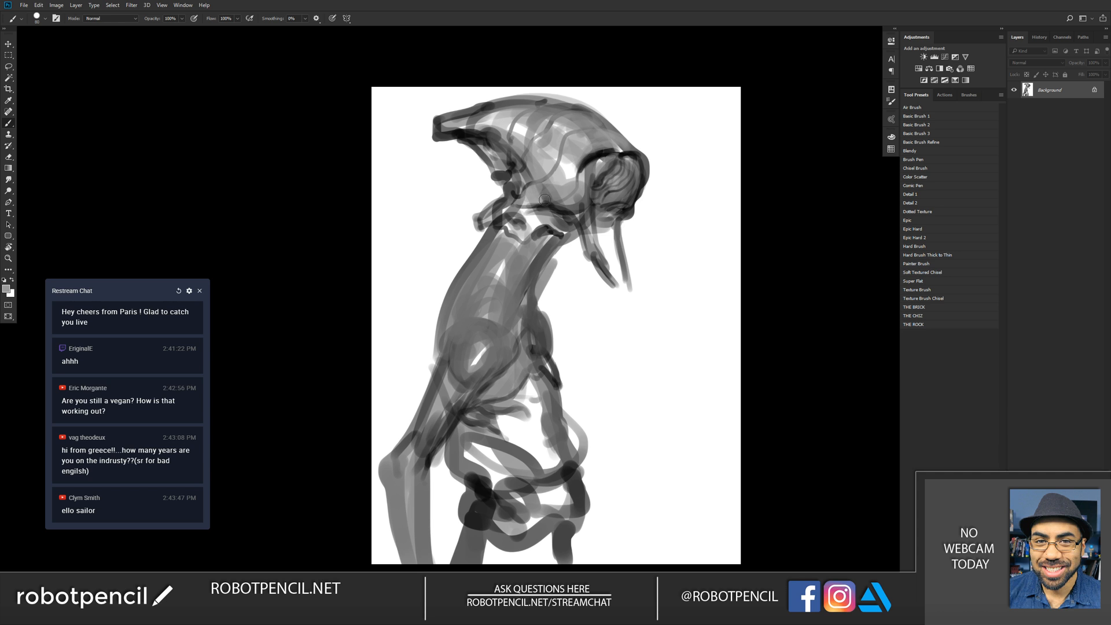
Step: Shade the lower side of the skull with broad strokes from an enlarged brush
{"action": "key", "text": "bracketright"}
{"action": "key", "text": "bracketright"}
{"action": "key", "text": "bracketright"}
{"action": "key", "text": "bracketright"}
{"action": "key", "text": "bracketright"}
{"action": "mouse_move", "coordinate": [519, 190]}
{"action": "left_mouse_down"}
{"action": "mouse_move", "coordinate": [543, 182]}
{"action": "mouse_move", "coordinate": [567, 132]}
{"action": "mouse_move", "coordinate": [555, 151]}
{"action": "left_mouse_up"}
Step: Flip the canvas, paint dark strokes beneath the jaw with a smaller brush, and flip it back
{"action": "key", "text": "bracketleft"}
{"action": "key", "text": "bracketleft"}
{"action": "key", "text": "bracketleft"}
{"action": "key", "text": "bracketleft"}
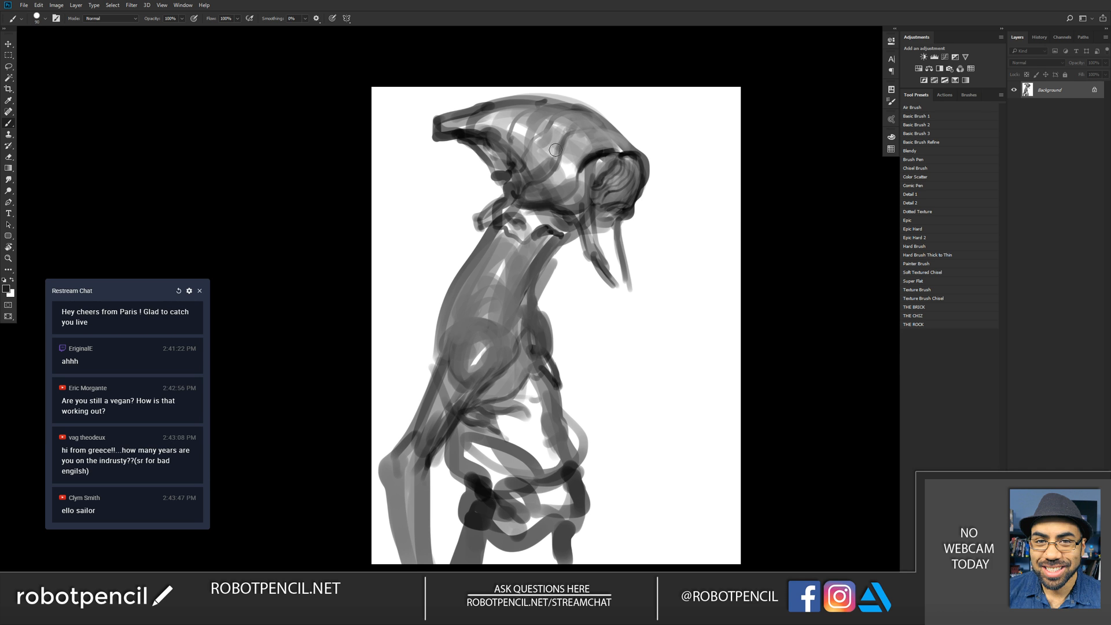
{"action": "key", "text": "ctrl+shift+h"}
{"action": "mouse_move", "coordinate": [563, 226]}
{"action": "left_mouse_down"}
{"action": "mouse_move", "coordinate": [523, 250]}
{"action": "mouse_move", "coordinate": [541, 271]}
{"action": "mouse_move", "coordinate": [539, 239]}
{"action": "mouse_move", "coordinate": [537, 263]}
{"action": "mouse_move", "coordinate": [535, 238]}
{"action": "mouse_move", "coordinate": [512, 237]}
{"action": "left_mouse_up"}
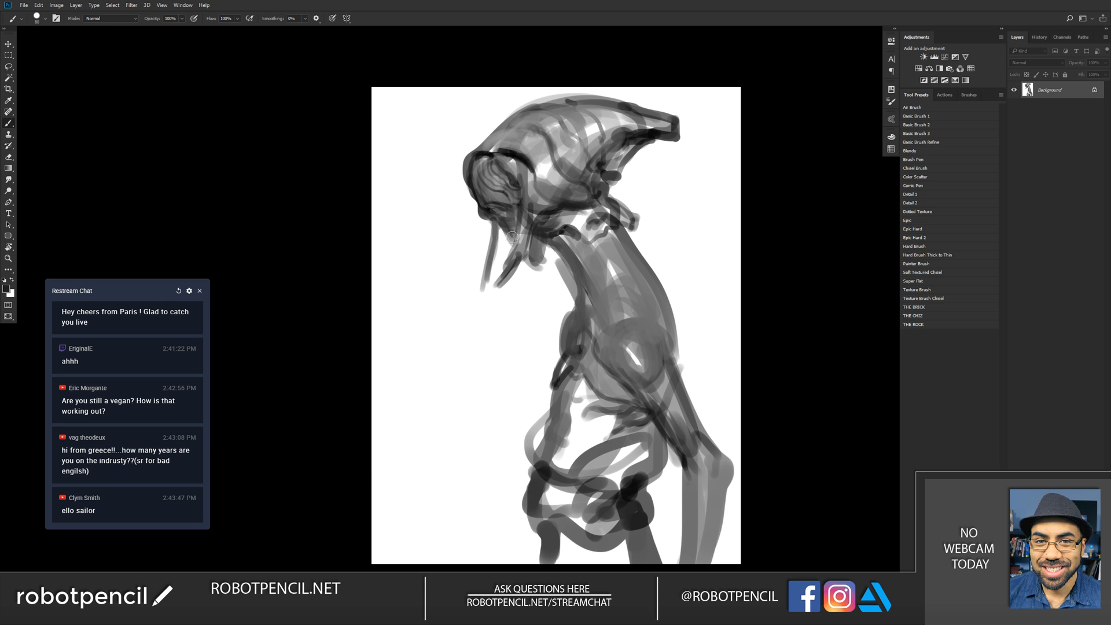
{"action": "key", "text": "ctrl+shift+h"}
Step: Paint a sloping grey mass from the nape down onto the upper back
{"action": "mouse_move", "coordinate": [492, 214]}
{"action": "left_mouse_down"}
{"action": "mouse_move", "coordinate": [466, 235]}
{"action": "mouse_move", "coordinate": [458, 284]}
{"action": "left_mouse_up"}
{"action": "mouse_move", "coordinate": [480, 226]}
{"action": "left_mouse_down"}
{"action": "mouse_move", "coordinate": [467, 277]}
{"action": "mouse_move", "coordinate": [463, 263]}
{"action": "mouse_move", "coordinate": [492, 215]}
{"action": "mouse_move", "coordinate": [457, 289]}
{"action": "mouse_move", "coordinate": [473, 223]}
{"action": "mouse_move", "coordinate": [456, 288]}
{"action": "mouse_move", "coordinate": [461, 233]}
{"action": "mouse_move", "coordinate": [447, 309]}
{"action": "mouse_move", "coordinate": [463, 250]}
{"action": "mouse_move", "coordinate": [508, 189]}
{"action": "mouse_move", "coordinate": [471, 223]}
{"action": "mouse_move", "coordinate": [509, 175]}
{"action": "mouse_move", "coordinate": [472, 227]}
{"action": "mouse_move", "coordinate": [502, 163]}
{"action": "mouse_move", "coordinate": [512, 195]}
{"action": "left_mouse_up"}
{"action": "left_click", "coordinate": [455, 281], "text": "alt"}
Step: Reset the colour to black and draw thin muscle lines across the upper neck with a smaller brush
{"action": "key", "text": "d"}
{"action": "key", "text": "bracketleft"}
{"action": "key", "text": "bracketleft"}
{"action": "key", "text": "bracketleft"}
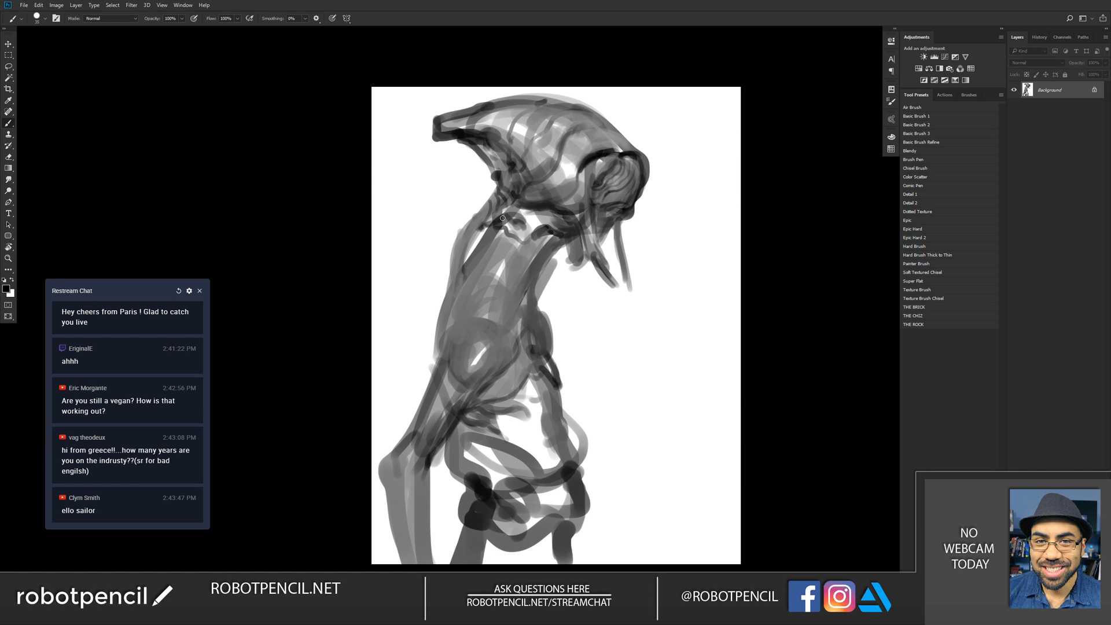
{"action": "mouse_move", "coordinate": [487, 234]}
{"action": "left_mouse_down"}
{"action": "mouse_move", "coordinate": [520, 268]}
{"action": "mouse_move", "coordinate": [511, 275]}
{"action": "left_mouse_up"}
Step: Flip the canvas horizontally and fill the gaps between jaw and upper neck with a larger brush
{"action": "key", "text": "ctrl+shift+h"}
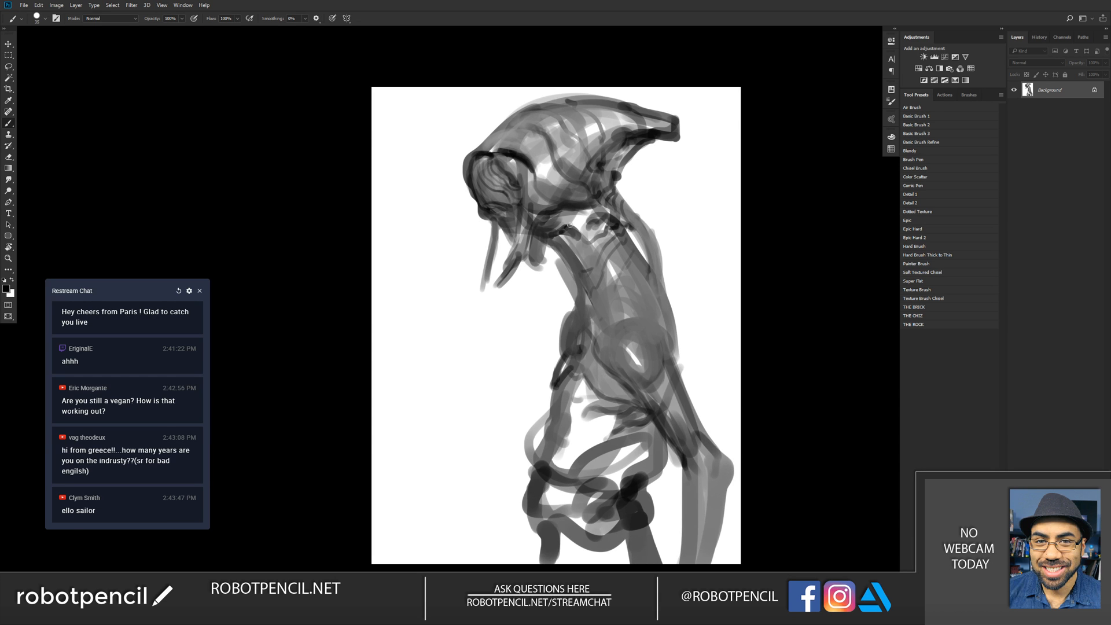
{"action": "key", "text": "bracketright"}
{"action": "key", "text": "bracketright"}
{"action": "key", "text": "bracketright"}
{"action": "key", "text": "bracketright"}
{"action": "key", "text": "bracketright"}
{"action": "key", "text": "bracketright"}
{"action": "key", "text": "bracketright"}
{"action": "left_click_drag", "start_coordinate": [567, 230], "coordinate": [584, 221]}
{"action": "key", "text": "bracketleft"}
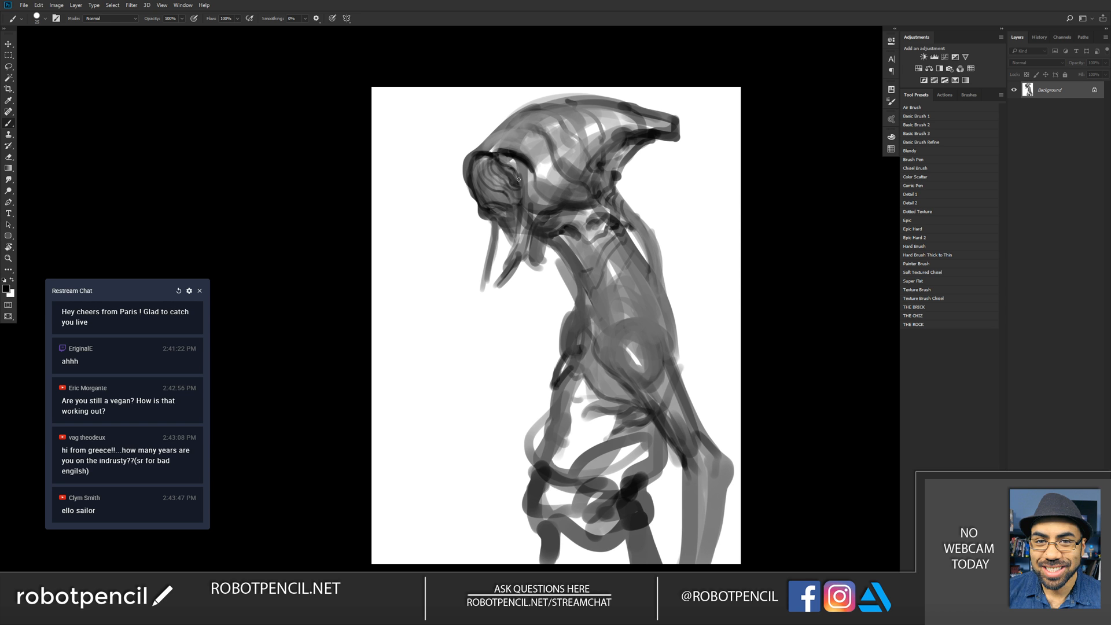
Step: Add a small curved detail at the face's inner rim, set the colour to white and flip the canvas
{"action": "left_click_drag", "start_coordinate": [512, 169], "coordinate": [518, 176]}
{"action": "left_click", "coordinate": [511, 173], "text": "alt"}
{"action": "key", "text": "d"}
{"action": "key", "text": "x"}
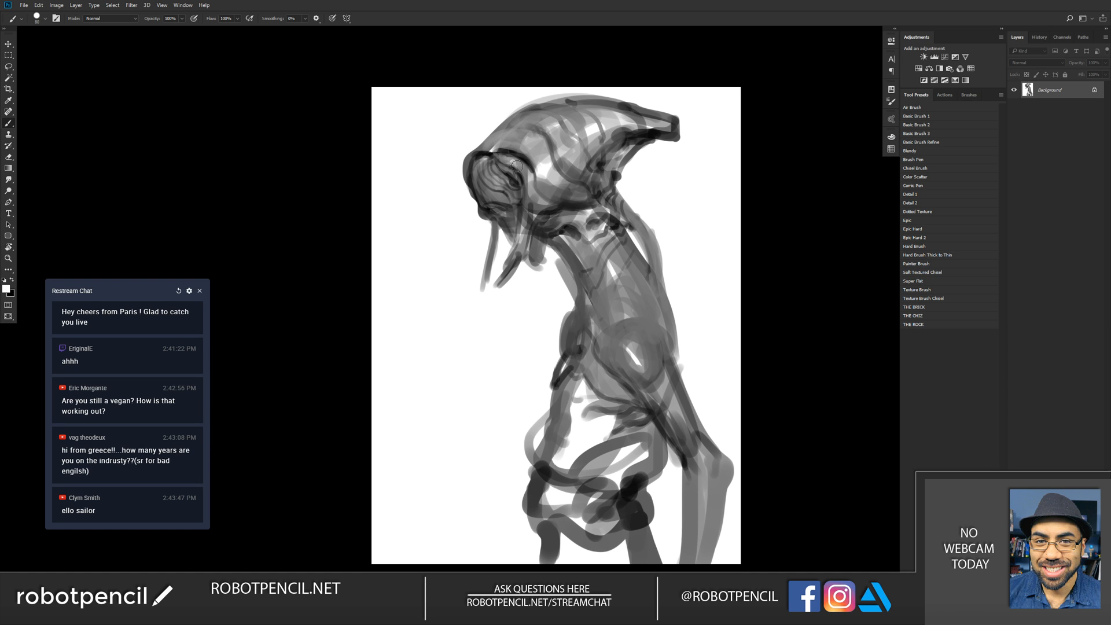
{"action": "key", "text": "bracketleft"}
{"action": "key", "text": "ctrl+shift+h"}
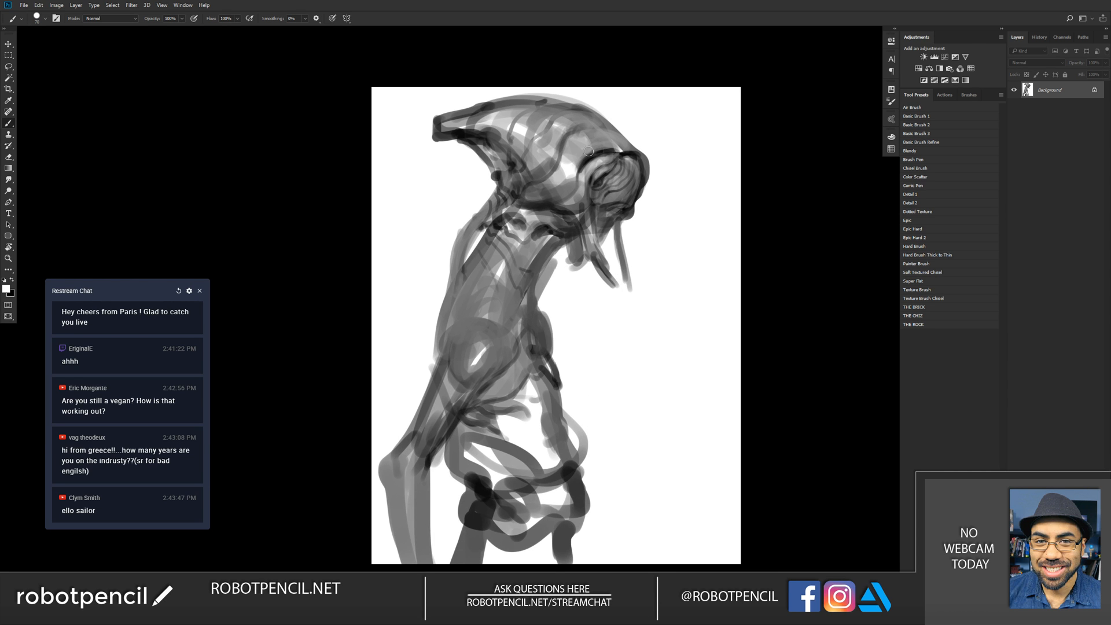
Step: Blend the skull above the face with sampled greys and draw wrinkle lines across the skull and upper neck
{"action": "left_click", "coordinate": [591, 173], "text": "alt"}
{"action": "mouse_move", "coordinate": [582, 154]}
{"action": "left_mouse_down"}
{"action": "mouse_move", "coordinate": [573, 169]}
{"action": "mouse_move", "coordinate": [579, 134]}
{"action": "left_mouse_up"}
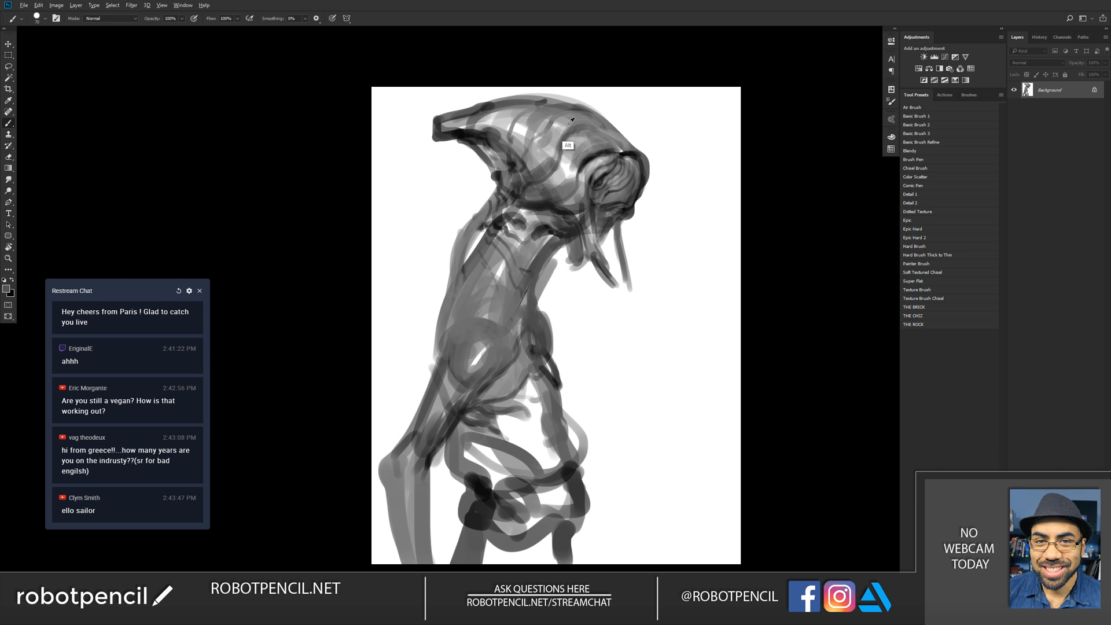
{"action": "left_click", "coordinate": [559, 126], "text": "alt"}
{"action": "mouse_move", "coordinate": [562, 139]}
{"action": "left_mouse_down"}
{"action": "mouse_move", "coordinate": [591, 122]}
{"action": "mouse_move", "coordinate": [544, 175]}
{"action": "mouse_move", "coordinate": [529, 167]}
{"action": "mouse_move", "coordinate": [539, 166]}
{"action": "mouse_move", "coordinate": [542, 195]}
{"action": "mouse_move", "coordinate": [561, 189]}
{"action": "left_mouse_up"}
{"action": "left_click", "coordinate": [550, 179], "text": "alt"}
{"action": "key", "text": "bracketright"}
{"action": "key", "text": "bracketright"}
{"action": "key", "text": "bracketleft"}
{"action": "key", "text": "bracketleft"}
{"action": "key", "text": "bracketleft"}
{"action": "key", "text": "bracketleft"}
{"action": "key", "text": "bracketleft"}
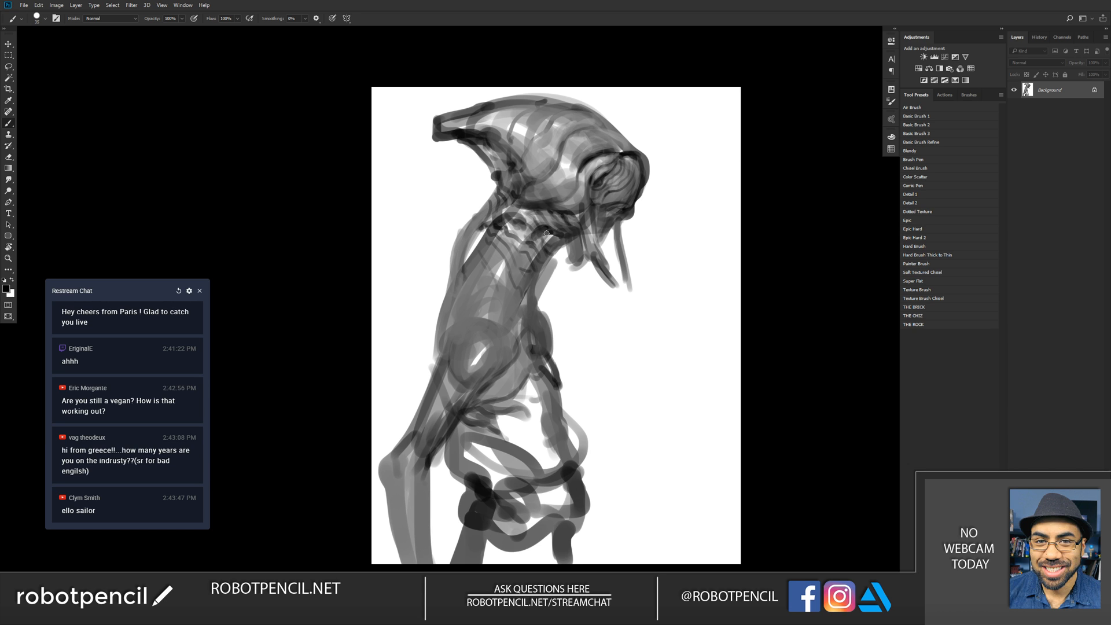
Step: Darken and define the chin and the inner hanging tusk, enlarging the brush for the broader strokes
{"action": "key", "text": "bracketright"}
{"action": "mouse_move", "coordinate": [572, 264]}
{"action": "left_mouse_down"}
{"action": "mouse_move", "coordinate": [592, 265]}
{"action": "mouse_move", "coordinate": [574, 265]}
{"action": "mouse_move", "coordinate": [601, 234]}
{"action": "left_mouse_up"}
{"action": "key", "text": "bracketright"}
{"action": "key", "text": "bracketright"}
{"action": "key", "text": "bracketright"}
{"action": "key", "text": "bracketright"}
{"action": "key", "text": "bracketright"}
{"action": "key", "text": "bracketleft"}
{"action": "mouse_move", "coordinate": [580, 233]}
{"action": "left_mouse_down"}
{"action": "mouse_move", "coordinate": [629, 308]}
{"action": "mouse_move", "coordinate": [629, 298]}
{"action": "left_mouse_up"}
Step: Refine and lengthen the outer tusk in a sampled grey, starting with a smaller brush and finishing with a larger one
{"action": "left_click", "coordinate": [592, 255], "text": "alt"}
{"action": "key", "text": "bracketleft"}
{"action": "key", "text": "bracketleft"}
{"action": "key", "text": "bracketleft"}
{"action": "key", "text": "bracketleft"}
{"action": "key", "text": "bracketleft"}
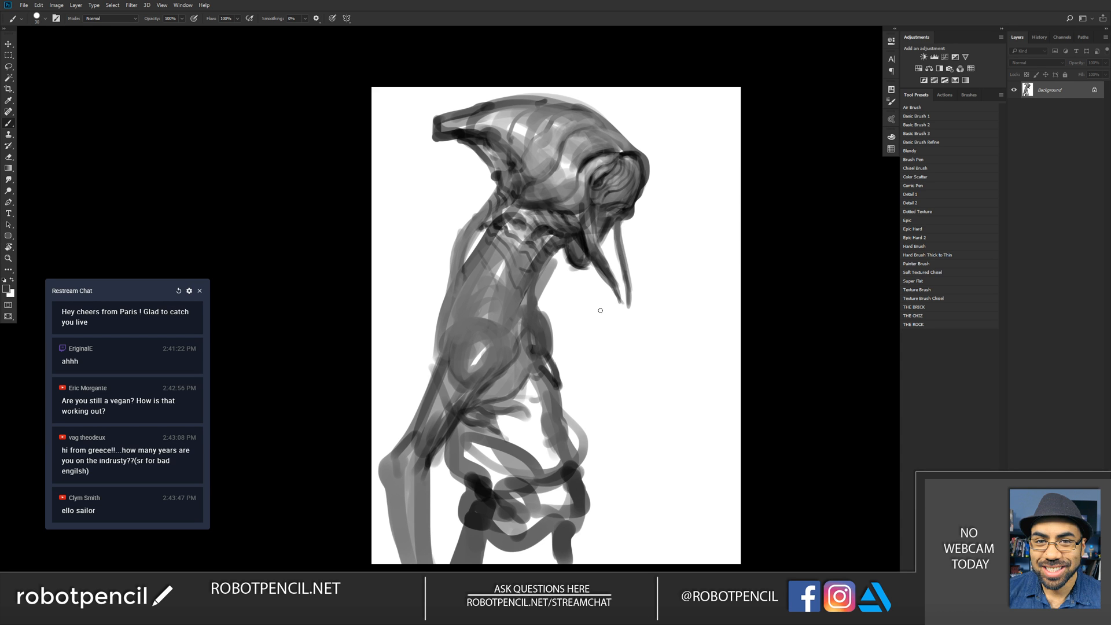
{"action": "key", "text": "F2"}
{"action": "key", "text": "bracketright"}
{"action": "mouse_move", "coordinate": [623, 226]}
{"action": "left_mouse_down"}
{"action": "mouse_move", "coordinate": [645, 248]}
{"action": "mouse_move", "coordinate": [629, 227]}
{"action": "mouse_move", "coordinate": [651, 285]}
{"action": "mouse_move", "coordinate": [646, 250]}
{"action": "mouse_move", "coordinate": [650, 299]}
{"action": "mouse_move", "coordinate": [652, 263]}
{"action": "mouse_move", "coordinate": [652, 296]}
{"action": "left_mouse_up"}
{"action": "left_click", "coordinate": [650, 295], "text": "alt"}
{"action": "key", "text": "bracketright"}
{"action": "key", "text": "bracketright"}
{"action": "key", "text": "bracketright"}
{"action": "key", "text": "bracketright"}
{"action": "key", "text": "bracketright"}
{"action": "left_click_drag", "start_coordinate": [628, 247], "coordinate": [622, 233]}
Step: Sample greys to paint the throat and the underside of the jaw
{"action": "left_click", "coordinate": [551, 304], "text": "alt"}
{"action": "left_click_drag", "start_coordinate": [552, 261], "coordinate": [572, 287]}
{"action": "left_click", "coordinate": [582, 261], "text": "alt"}
{"action": "mouse_move", "coordinate": [562, 246]}
{"action": "left_mouse_down"}
{"action": "mouse_move", "coordinate": [564, 265]}
{"action": "mouse_move", "coordinate": [571, 246]}
{"action": "mouse_move", "coordinate": [588, 267]}
{"action": "mouse_move", "coordinate": [589, 288]}
{"action": "left_mouse_up"}
{"action": "key", "text": "z"}
{"action": "left_click", "coordinate": [601, 346], "text": "alt"}
{"action": "key", "text": "F2"}
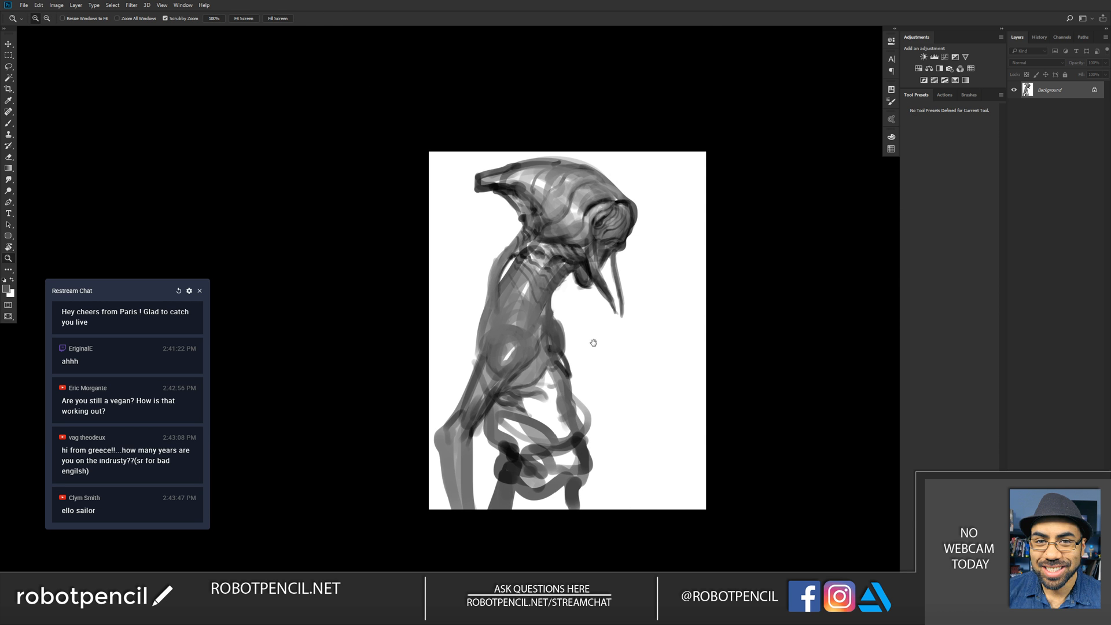
Step: Draw dark lines beneath the shoulder and shade the lower chest in a sampled grey with a larger brush
{"action": "left_click_drag", "start_coordinate": [604, 379], "coordinate": [611, 254]}
{"action": "left_click", "coordinate": [559, 255]}
{"action": "key", "text": "b"}
{"action": "left_click", "coordinate": [494, 266], "text": "alt"}
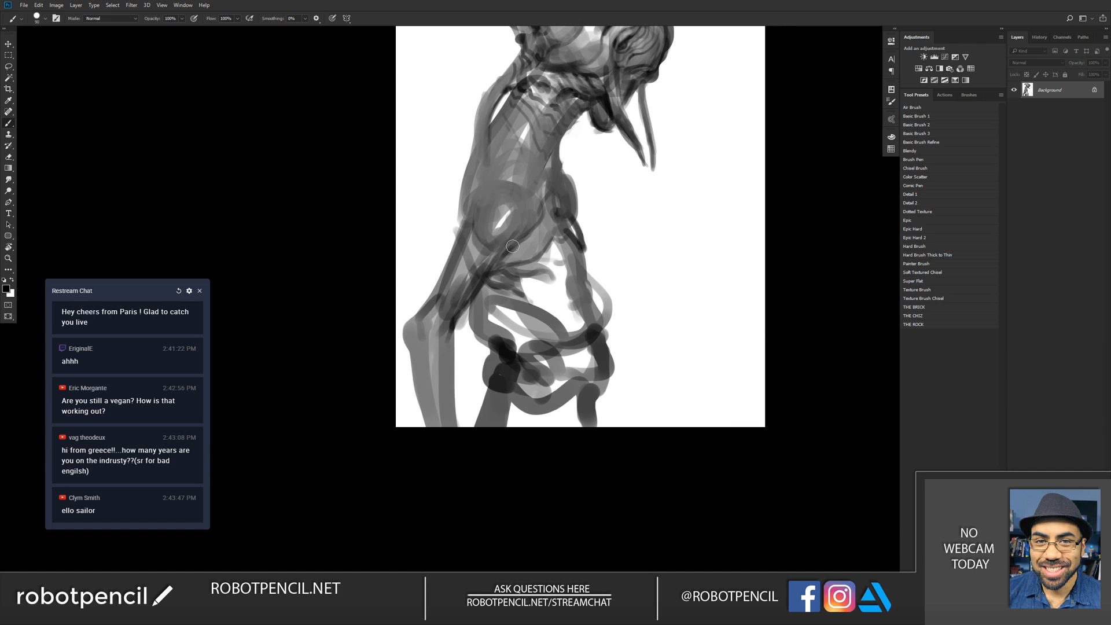
{"action": "key", "text": "bracketleft"}
{"action": "key", "text": "bracketleft"}
{"action": "key", "text": "bracketleft"}
{"action": "key", "text": "bracketleft"}
{"action": "mouse_move", "coordinate": [497, 261]}
{"action": "left_mouse_down"}
{"action": "mouse_move", "coordinate": [537, 252]}
{"action": "mouse_move", "coordinate": [512, 264]}
{"action": "mouse_move", "coordinate": [545, 233]}
{"action": "mouse_move", "coordinate": [548, 321]}
{"action": "left_mouse_up"}
{"action": "left_click", "coordinate": [509, 266], "text": "alt"}
{"action": "key", "text": "bracketright"}
{"action": "key", "text": "bracketright"}
{"action": "key", "text": "bracketright"}
{"action": "key", "text": "bracketright"}
{"action": "key", "text": "bracketright"}
{"action": "key", "text": "bracketright"}
{"action": "key", "text": "bracketright"}
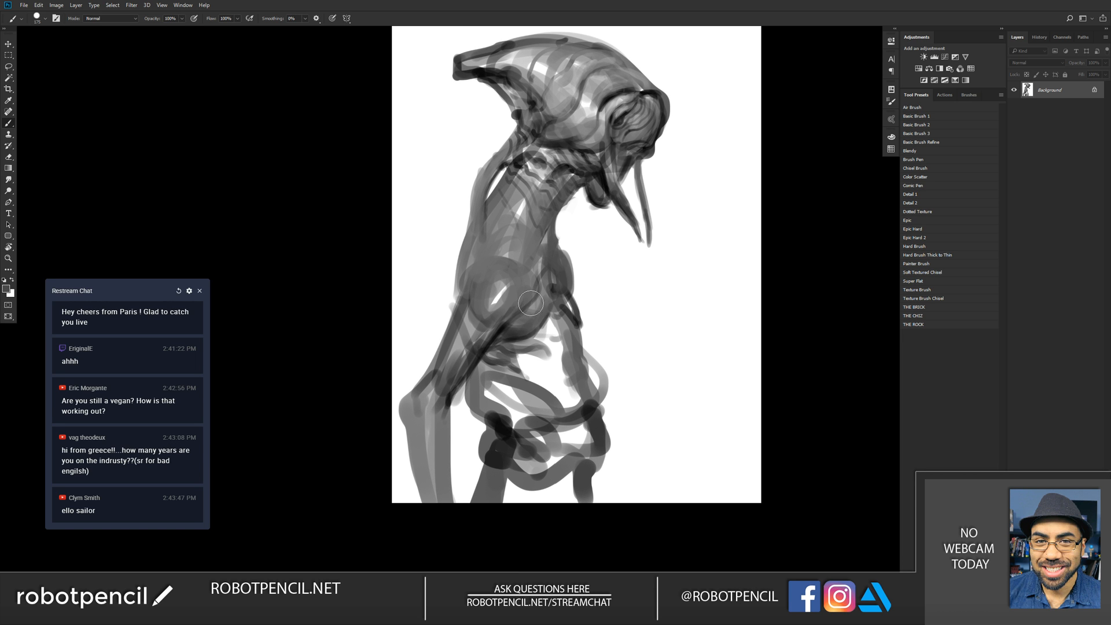
Step: Paint the front of the torso below the chest in a sampled grey
{"action": "key", "text": "bracketleft"}
{"action": "key", "text": "bracketleft"}
{"action": "key", "text": "bracketleft"}
{"action": "key", "text": "bracketleft"}
{"action": "key", "text": "bracketleft"}
{"action": "key", "text": "bracketleft"}
{"action": "key", "text": "bracketleft"}
{"action": "key", "text": "bracketleft"}
{"action": "key", "text": "bracketleft"}
{"action": "key", "text": "bracketright"}
{"action": "key", "text": "bracketright"}
{"action": "key", "text": "bracketright"}
{"action": "key", "text": "bracketright"}
{"action": "key", "text": "bracketright"}
{"action": "key", "text": "bracketright"}
{"action": "key", "text": "bracketright"}
{"action": "left_click", "coordinate": [552, 340], "text": "alt"}
{"action": "mouse_move", "coordinate": [551, 328]}
{"action": "left_mouse_down"}
{"action": "mouse_move", "coordinate": [543, 358]}
{"action": "mouse_move", "coordinate": [562, 386]}
{"action": "mouse_move", "coordinate": [509, 364]}
{"action": "mouse_move", "coordinate": [555, 368]}
{"action": "mouse_move", "coordinate": [566, 382]}
{"action": "mouse_move", "coordinate": [522, 388]}
{"action": "mouse_move", "coordinate": [557, 394]}
{"action": "mouse_move", "coordinate": [534, 388]}
{"action": "mouse_move", "coordinate": [566, 394]}
{"action": "left_mouse_up"}
Step: Fill the white gaps in the belly with light grey using a larger brush
{"action": "key", "text": "bracketright"}
{"action": "key", "text": "bracketright"}
{"action": "key", "text": "bracketright"}
{"action": "key", "text": "bracketright"}
{"action": "mouse_move", "coordinate": [495, 396]}
{"action": "left_mouse_down"}
{"action": "mouse_move", "coordinate": [532, 410]}
{"action": "mouse_move", "coordinate": [524, 399]}
{"action": "mouse_move", "coordinate": [491, 405]}
{"action": "mouse_move", "coordinate": [532, 393]}
{"action": "mouse_move", "coordinate": [523, 430]}
{"action": "left_mouse_up"}
{"action": "left_click", "coordinate": [510, 392], "text": "alt"}
Step: Reset the colour to black, draw thin lines down the back of the belly and add broader folds across it
{"action": "key", "text": "d"}
{"action": "key", "text": "bracketleft"}
{"action": "key", "text": "bracketleft"}
{"action": "key", "text": "bracketleft"}
{"action": "key", "text": "bracketleft"}
{"action": "key", "text": "bracketleft"}
{"action": "key", "text": "bracketleft"}
{"action": "key", "text": "bracketleft"}
{"action": "key", "text": "bracketleft"}
{"action": "key", "text": "bracketleft"}
{"action": "key", "text": "bracketleft"}
{"action": "mouse_move", "coordinate": [499, 340]}
{"action": "left_mouse_down"}
{"action": "mouse_move", "coordinate": [474, 371]}
{"action": "mouse_move", "coordinate": [468, 404]}
{"action": "left_mouse_up"}
{"action": "key", "text": "bracketright"}
{"action": "key", "text": "bracketright"}
{"action": "key", "text": "bracketright"}
{"action": "left_click_drag", "start_coordinate": [481, 363], "coordinate": [554, 409]}
Step: Draw the front contour of the belly and fill its bulge in a sampled grey with a larger brush
{"action": "key", "text": "bracketleft"}
{"action": "key", "text": "bracketleft"}
{"action": "key", "text": "bracketleft"}
{"action": "key", "text": "bracketleft"}
{"action": "key", "text": "bracketleft"}
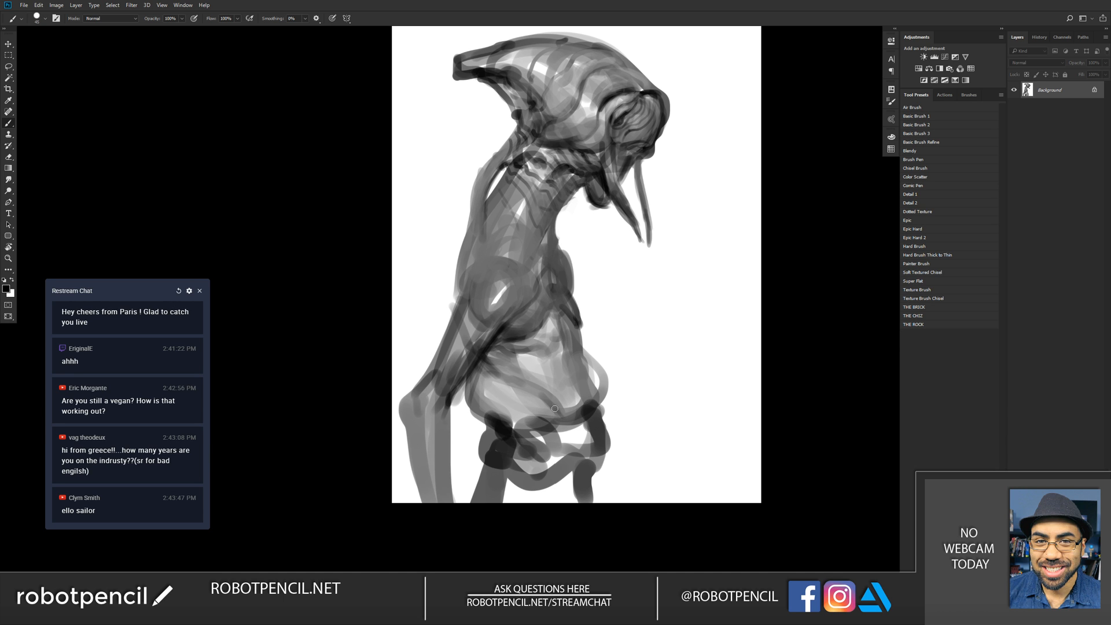
{"action": "left_click_drag", "start_coordinate": [582, 368], "coordinate": [589, 432]}
{"action": "left_click", "coordinate": [573, 413], "text": "alt"}
{"action": "key", "text": "bracketright"}
{"action": "key", "text": "bracketright"}
{"action": "key", "text": "bracketright"}
{"action": "key", "text": "bracketright"}
{"action": "key", "text": "bracketright"}
{"action": "mouse_move", "coordinate": [579, 372]}
{"action": "left_mouse_down"}
{"action": "mouse_move", "coordinate": [589, 419]}
{"action": "mouse_move", "coordinate": [581, 360]}
{"action": "mouse_move", "coordinate": [598, 385]}
{"action": "left_mouse_up"}
{"action": "left_click_drag", "start_coordinate": [593, 368], "coordinate": [602, 400]}
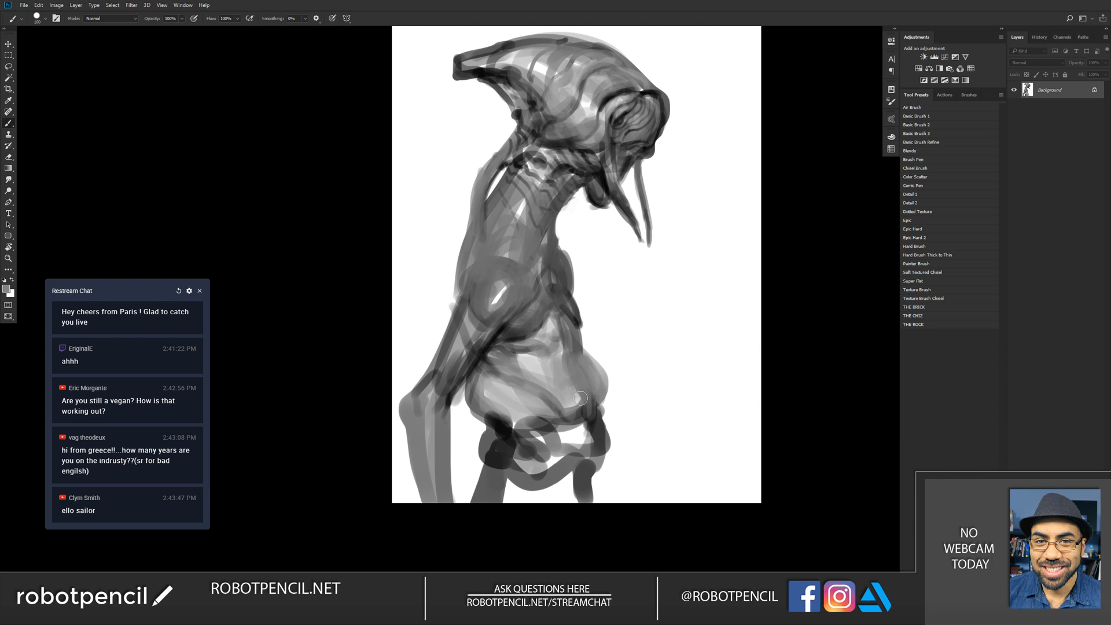
Step: Fill the pelvis and hips below the belly with sampled greys, enlarging the brush for the lower part
{"action": "key", "text": "ctrl+shift+h"}
{"action": "left_click", "coordinate": [565, 444], "text": "alt"}
{"action": "key", "text": "bracketleft"}
{"action": "mouse_move", "coordinate": [566, 416]}
{"action": "left_mouse_down"}
{"action": "mouse_move", "coordinate": [566, 447]}
{"action": "mouse_move", "coordinate": [563, 433]}
{"action": "mouse_move", "coordinate": [551, 452]}
{"action": "mouse_move", "coordinate": [560, 423]}
{"action": "mouse_move", "coordinate": [567, 451]}
{"action": "mouse_move", "coordinate": [594, 439]}
{"action": "left_mouse_up"}
{"action": "left_click", "coordinate": [566, 426], "text": "alt"}
{"action": "key", "text": "bracketright"}
{"action": "key", "text": "bracketright"}
{"action": "key", "text": "bracketright"}
{"action": "key", "text": "bracketright"}
{"action": "key", "text": "bracketright"}
{"action": "mouse_move", "coordinate": [611, 490]}
{"action": "left_mouse_down"}
{"action": "mouse_move", "coordinate": [574, 465]}
{"action": "mouse_move", "coordinate": [576, 528]}
{"action": "mouse_move", "coordinate": [583, 448]}
{"action": "mouse_move", "coordinate": [611, 489]}
{"action": "mouse_move", "coordinate": [644, 461]}
{"action": "mouse_move", "coordinate": [643, 534]}
{"action": "left_mouse_up"}
Step: Paint over the crest's rear tip in grey to make it a solid shape
{"action": "key", "text": "ctrl+f"}
{"action": "left_click_drag", "start_coordinate": [545, 131], "coordinate": [553, 209]}
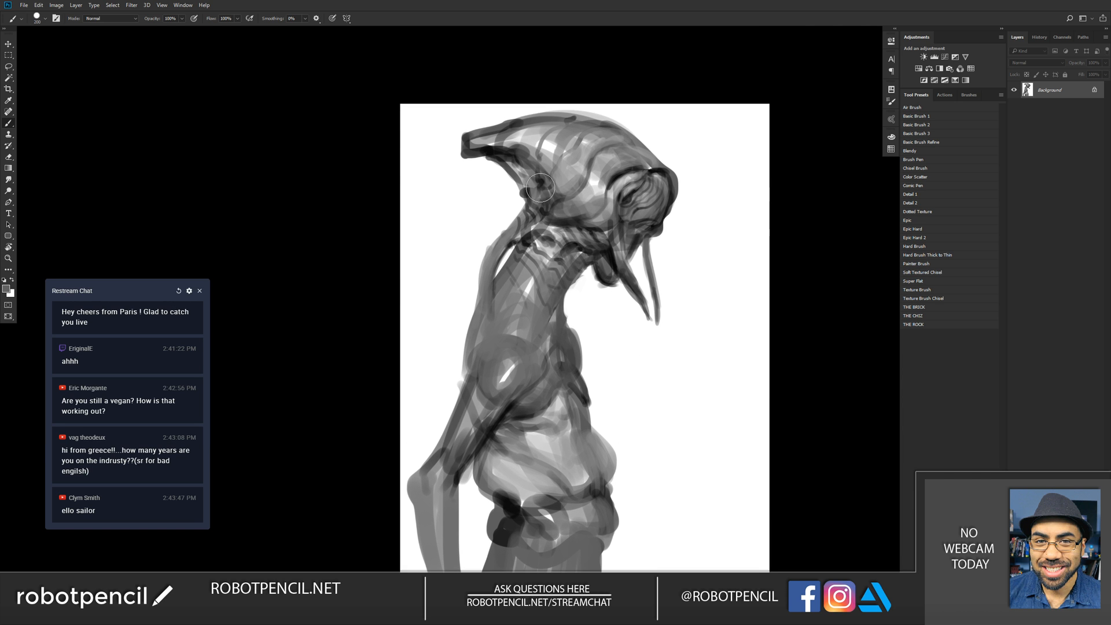
{"action": "key", "text": "bracketleft"}
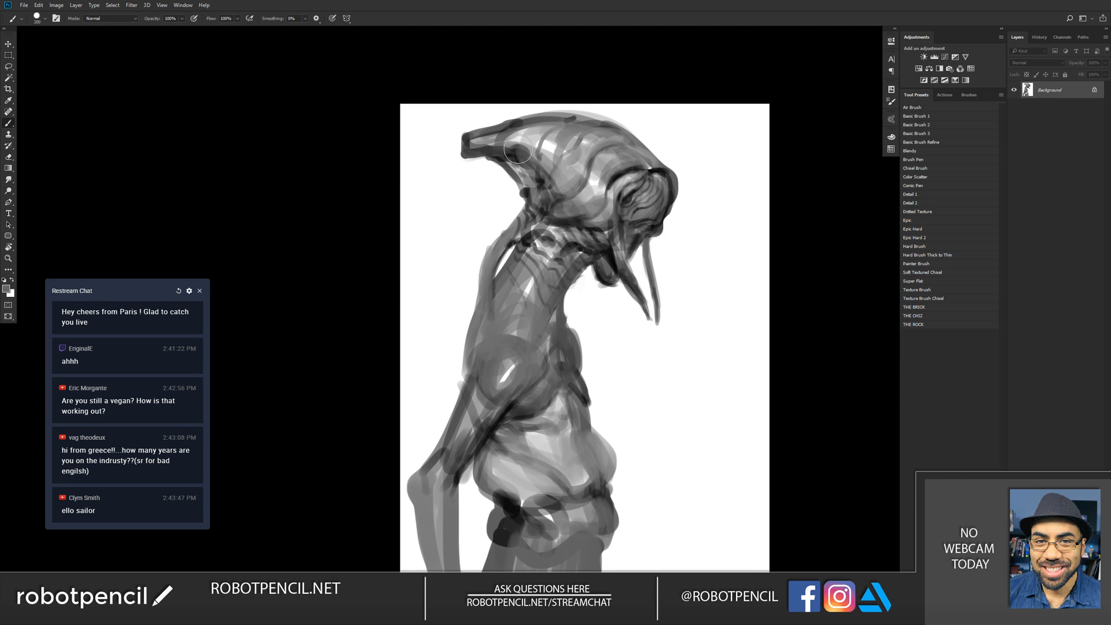
{"action": "mouse_move", "coordinate": [496, 148]}
{"action": "left_mouse_down"}
{"action": "mouse_move", "coordinate": [475, 149]}
{"action": "mouse_move", "coordinate": [489, 139]}
{"action": "mouse_move", "coordinate": [469, 149]}
{"action": "mouse_move", "coordinate": [510, 127]}
{"action": "left_mouse_up"}
{"action": "key", "text": "bracketleft"}
{"action": "key", "text": "bracketleft"}
{"action": "key", "text": "bracketleft"}
{"action": "key", "text": "bracketleft"}
{"action": "key", "text": "bracketright"}
{"action": "key", "text": "bracketright"}
{"action": "key", "text": "bracketright"}
{"action": "key", "text": "bracketright"}
{"action": "key", "text": "bracketright"}
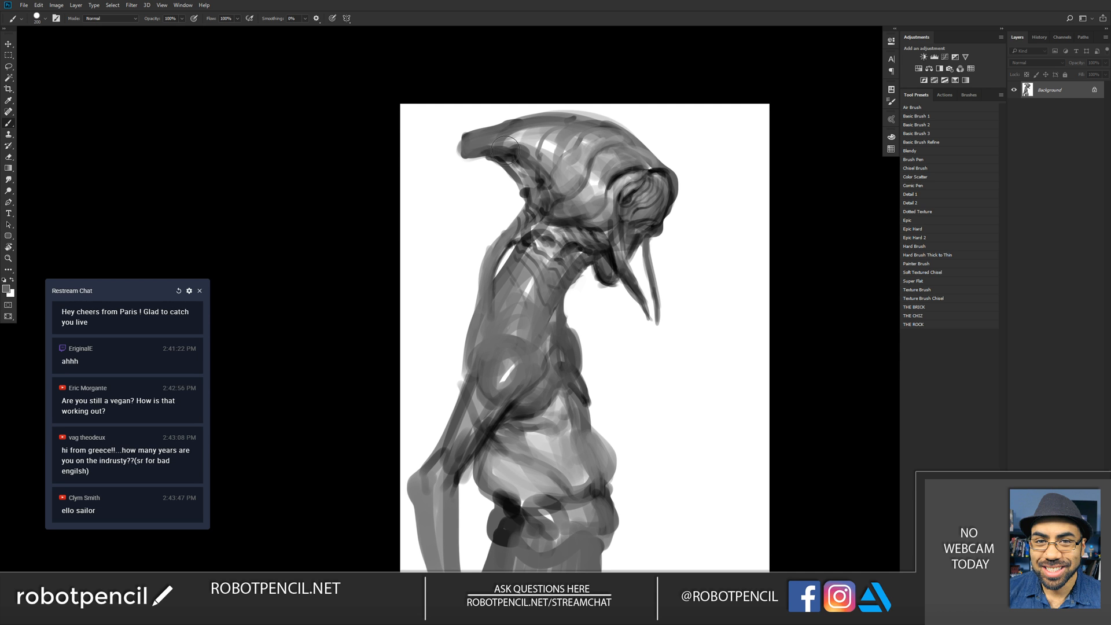
Step: Reset the colour to black and darken the underside of the crest with a smaller brush
{"action": "key", "text": "bracketleft"}
{"action": "key", "text": "bracketleft"}
{"action": "key", "text": "bracketleft"}
{"action": "key", "text": "bracketleft"}
{"action": "key", "text": "d"}
{"action": "left_click_drag", "start_coordinate": [497, 157], "coordinate": [522, 173]}
{"action": "key", "text": "bracketright"}
{"action": "key", "text": "bracketright"}
{"action": "key", "text": "bracketright"}
{"action": "key", "text": "bracketleft"}
{"action": "key", "text": "bracketleft"}
{"action": "key", "text": "bracketleft"}
{"action": "key", "text": "bracketleft"}
{"action": "key", "text": "bracketleft"}
{"action": "key", "text": "bracketleft"}
{"action": "key", "text": "bracketleft"}
{"action": "key", "text": "bracketleft"}
{"action": "key", "text": "bracketleft"}
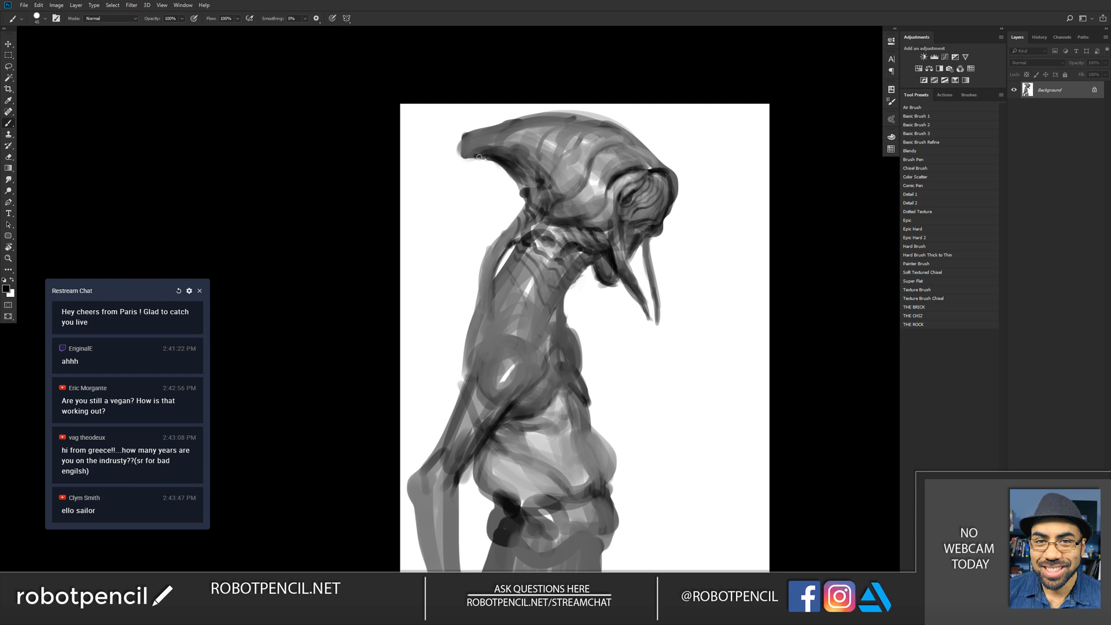
Step: Deepen the black shadow along the underside of the crest down to the back of the neck, enlarging the brush
{"action": "left_click_drag", "start_coordinate": [490, 157], "coordinate": [525, 166]}
{"action": "mouse_move", "coordinate": [518, 173]}
{"action": "left_mouse_down"}
{"action": "mouse_move", "coordinate": [531, 201]}
{"action": "mouse_move", "coordinate": [513, 173]}
{"action": "mouse_move", "coordinate": [540, 203]}
{"action": "mouse_move", "coordinate": [526, 174]}
{"action": "mouse_move", "coordinate": [544, 188]}
{"action": "mouse_move", "coordinate": [552, 222]}
{"action": "mouse_move", "coordinate": [523, 195]}
{"action": "mouse_move", "coordinate": [545, 216]}
{"action": "left_mouse_up"}
{"action": "key", "text": "bracketright"}
{"action": "key", "text": "bracketright"}
{"action": "key", "text": "bracketright"}
{"action": "key", "text": "bracketright"}
{"action": "key", "text": "bracketright"}
{"action": "mouse_move", "coordinate": [515, 172]}
{"action": "left_mouse_down"}
{"action": "mouse_move", "coordinate": [535, 206]}
{"action": "mouse_move", "coordinate": [512, 175]}
{"action": "mouse_move", "coordinate": [579, 194]}
{"action": "left_mouse_up"}
Step: Paint the back of the upper neck just below the crest in a sampled grey, refining it with a smaller brush
{"action": "key", "text": "bracketright"}
{"action": "key", "text": "bracketright"}
{"action": "key", "text": "bracketright"}
{"action": "key", "text": "bracketright"}
{"action": "key", "text": "bracketright"}
{"action": "key", "text": "bracketright"}
{"action": "key", "text": "bracketright"}
{"action": "key", "text": "bracketright"}
{"action": "key", "text": "bracketright"}
{"action": "key", "text": "bracketright"}
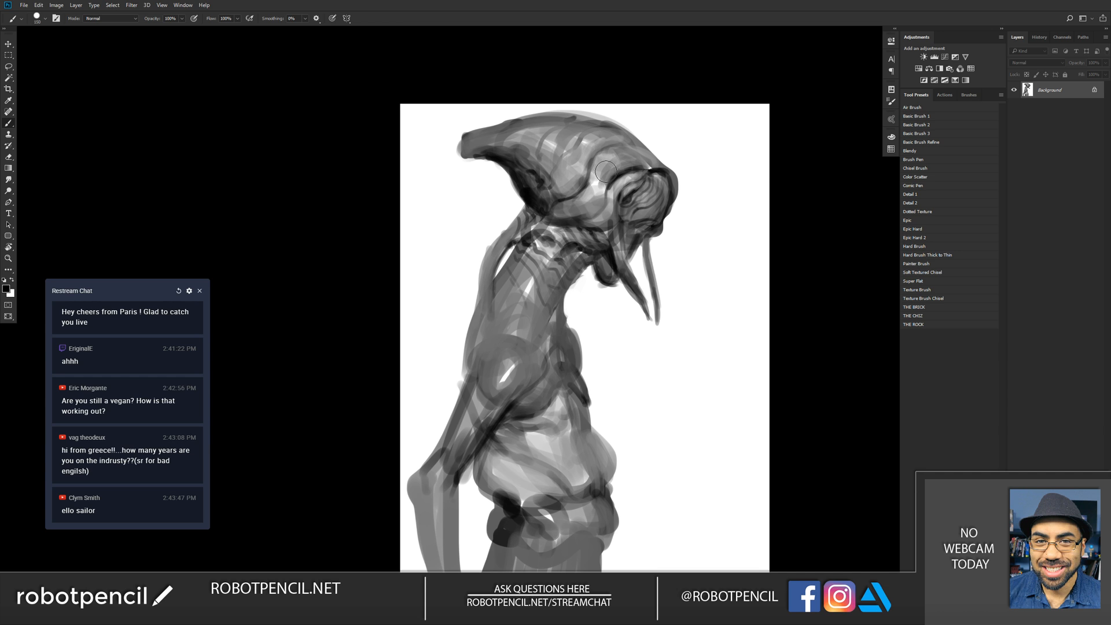
{"action": "left_click", "coordinate": [544, 252], "text": "alt"}
{"action": "mouse_move", "coordinate": [545, 226]}
{"action": "left_mouse_down"}
{"action": "mouse_move", "coordinate": [504, 247]}
{"action": "mouse_move", "coordinate": [533, 226]}
{"action": "mouse_move", "coordinate": [489, 270]}
{"action": "mouse_move", "coordinate": [521, 232]}
{"action": "left_mouse_up"}
{"action": "key", "text": "bracketleft"}
{"action": "key", "text": "bracketleft"}
{"action": "key", "text": "bracketleft"}
{"action": "key", "text": "bracketleft"}
{"action": "key", "text": "bracketleft"}
{"action": "key", "text": "bracketleft"}
{"action": "left_click_drag", "start_coordinate": [522, 226], "coordinate": [535, 215]}
Step: Reset the colour to black, flip the canvas horizontally and draw fine dark wrinkles on the upper neck with a smaller brush
{"action": "key", "text": "d"}
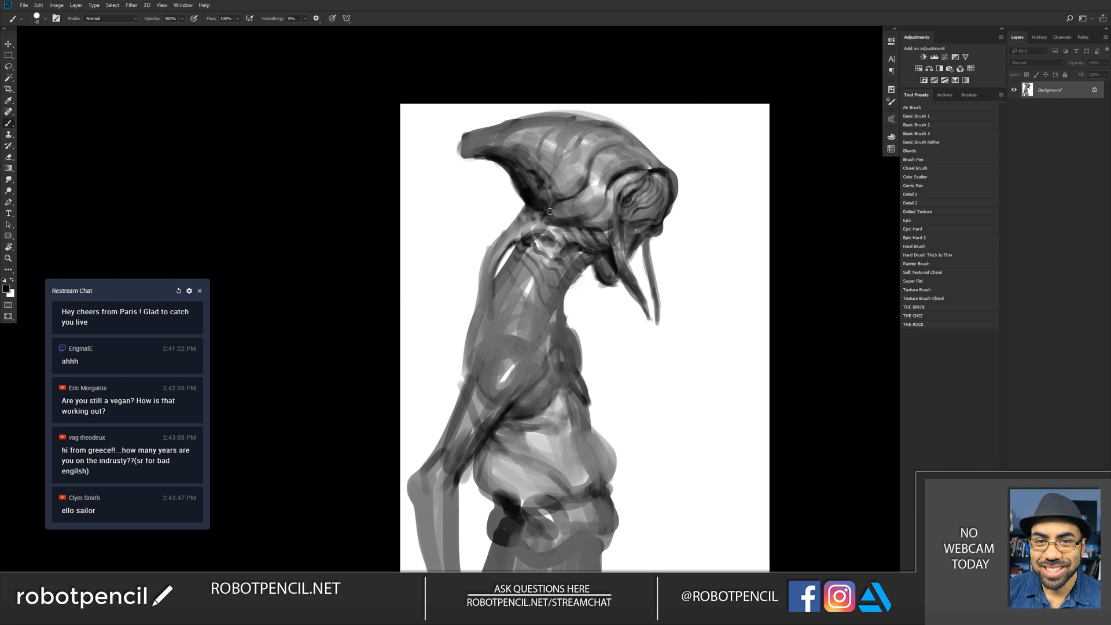
{"action": "key", "text": "ctrl+shift+h"}
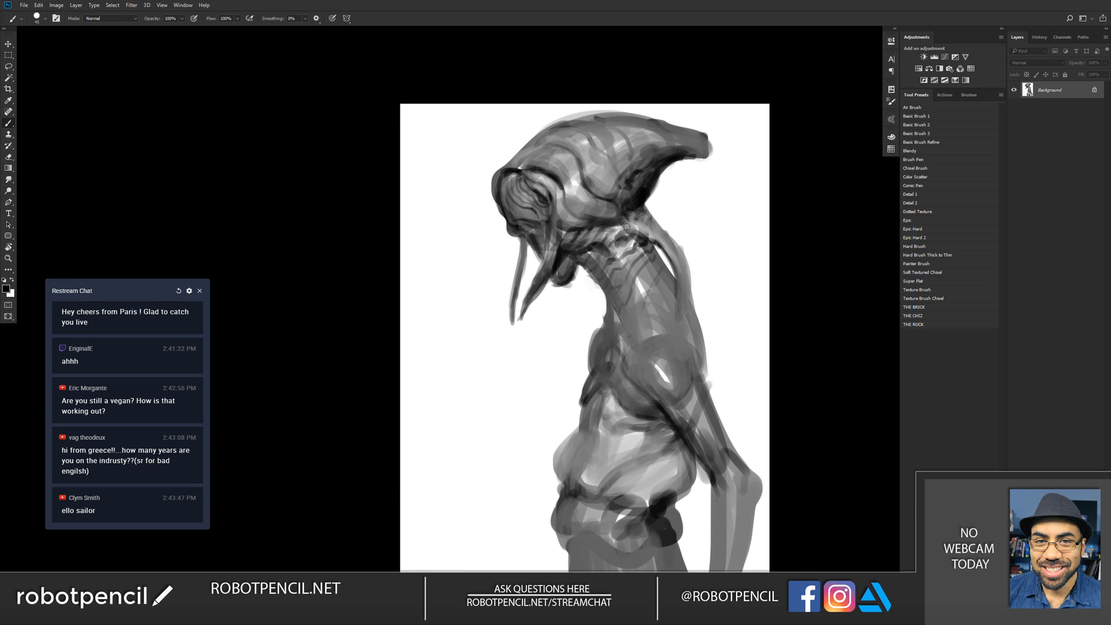
{"action": "key", "text": "bracketleft"}
{"action": "key", "text": "bracketleft"}
{"action": "key", "text": "bracketleft"}
{"action": "key", "text": "bracketleft"}
{"action": "key", "text": "bracketleft"}
{"action": "left_click_drag", "start_coordinate": [634, 250], "coordinate": [619, 266]}
{"action": "key", "text": "f"}
Step: Darken the shoulder contour and shade the neck with a slightly larger brush, and flip the canvas back
{"action": "mouse_move", "coordinate": [608, 303]}
{"action": "left_mouse_down"}
{"action": "mouse_move", "coordinate": [562, 280]}
{"action": "mouse_move", "coordinate": [550, 319]}
{"action": "mouse_move", "coordinate": [560, 332]}
{"action": "mouse_move", "coordinate": [551, 306]}
{"action": "left_mouse_up"}
{"action": "key", "text": "bracketright"}
{"action": "key", "text": "bracketright"}
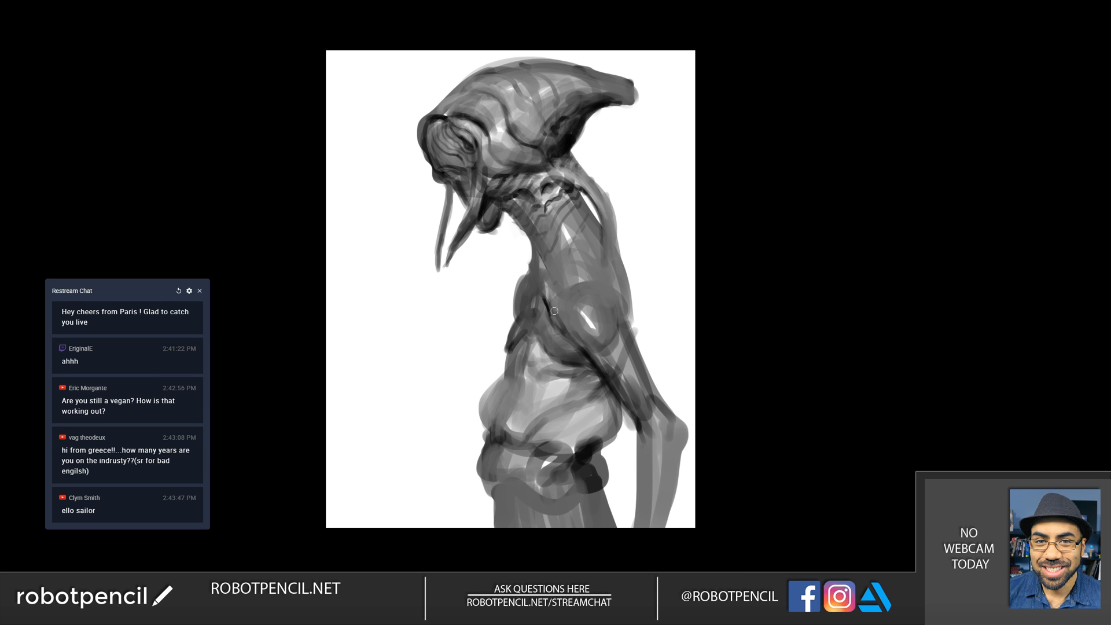
{"action": "mouse_move", "coordinate": [549, 292]}
{"action": "left_mouse_down"}
{"action": "mouse_move", "coordinate": [547, 255]}
{"action": "mouse_move", "coordinate": [555, 297]}
{"action": "left_mouse_up"}
{"action": "mouse_move", "coordinate": [554, 243]}
{"action": "left_mouse_down"}
{"action": "mouse_move", "coordinate": [564, 308]}
{"action": "mouse_move", "coordinate": [577, 285]}
{"action": "left_mouse_up"}
{"action": "left_click_drag", "start_coordinate": [584, 234], "coordinate": [600, 279]}
{"action": "key", "text": "ctrl+h"}
{"action": "scroll", "coordinate": [593, 403], "scroll_direction": "down", "scroll_amount": 3}
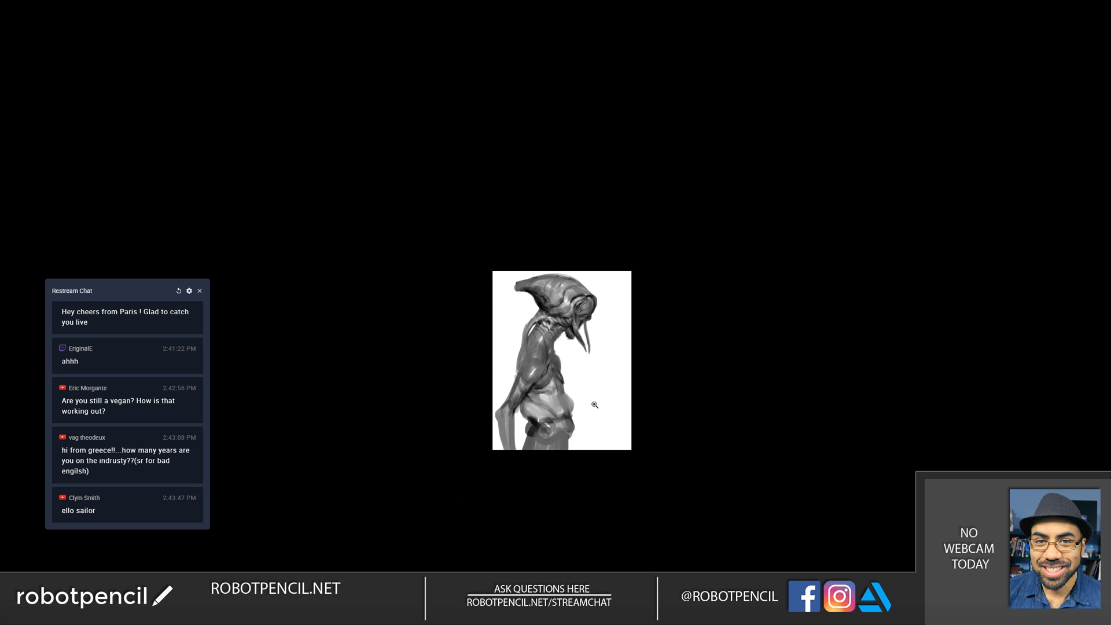
{"action": "scroll", "coordinate": [595, 405], "scroll_direction": "up", "scroll_amount": 3}
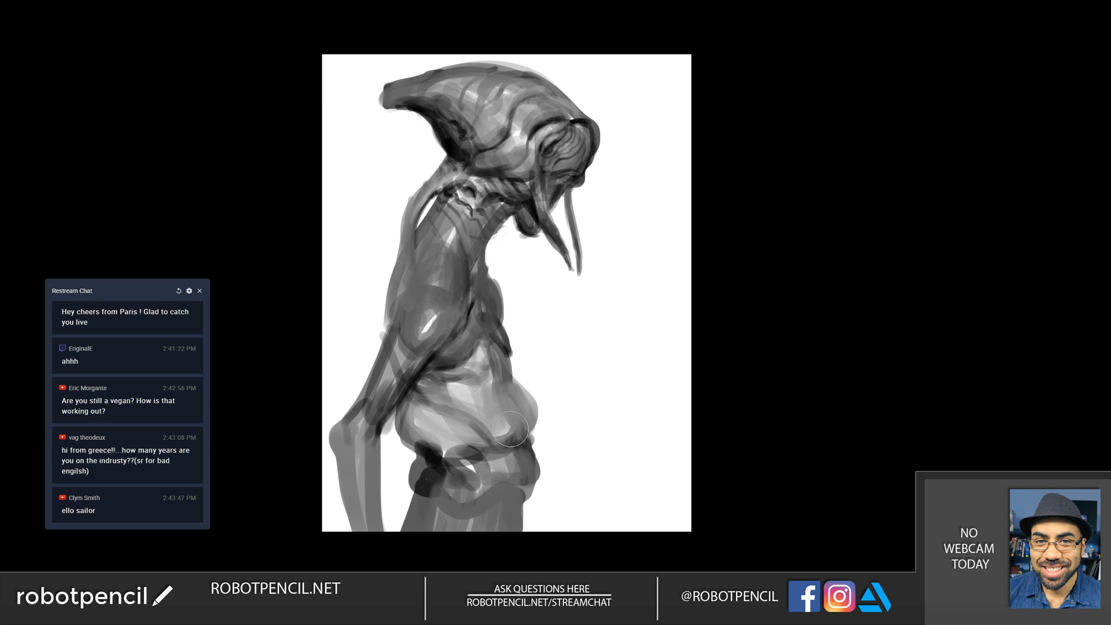
Step: Reshape the front of the belly into one rounded bulge and shade its surface, varying the brush size
{"action": "left_click_drag", "start_coordinate": [515, 401], "coordinate": [523, 461]}
{"action": "key", "text": "bracketleft"}
{"action": "key", "text": "bracketleft"}
{"action": "key", "text": "bracketleft"}
{"action": "key", "text": "bracketleft"}
{"action": "mouse_move", "coordinate": [514, 378]}
{"action": "left_mouse_down"}
{"action": "mouse_move", "coordinate": [536, 407]}
{"action": "mouse_move", "coordinate": [526, 464]}
{"action": "left_mouse_up"}
{"action": "key", "text": "bracketright"}
{"action": "key", "text": "bracketright"}
{"action": "mouse_move", "coordinate": [531, 420]}
{"action": "left_mouse_down"}
{"action": "mouse_move", "coordinate": [524, 464]}
{"action": "mouse_move", "coordinate": [504, 461]}
{"action": "left_mouse_up"}
{"action": "left_click_drag", "start_coordinate": [528, 418], "coordinate": [513, 452]}
{"action": "left_click_drag", "start_coordinate": [483, 409], "coordinate": [479, 390]}
Step: Darken the fold between the chest and the top of the belly with a small brush
{"action": "key", "text": "bracketleft"}
{"action": "key", "text": "bracketleft"}
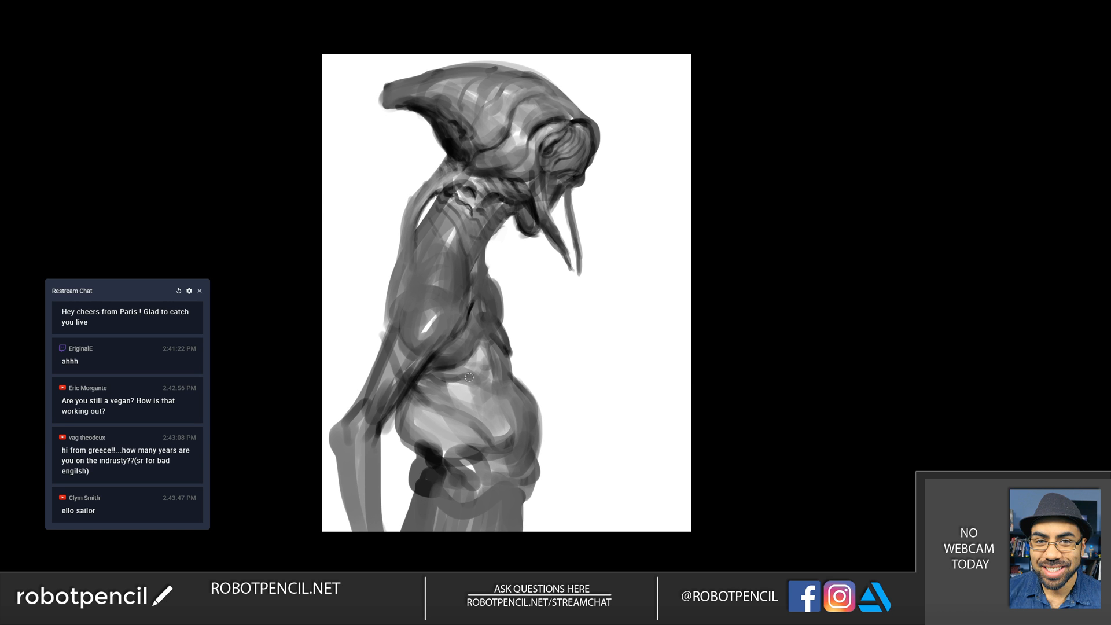
{"action": "mouse_move", "coordinate": [462, 378]}
{"action": "left_mouse_down"}
{"action": "mouse_move", "coordinate": [485, 383]}
{"action": "mouse_move", "coordinate": [507, 370]}
{"action": "left_mouse_up"}
{"action": "key", "text": "bracketright"}
{"action": "key", "text": "bracketright"}
{"action": "mouse_move", "coordinate": [480, 339]}
{"action": "left_mouse_down"}
{"action": "mouse_move", "coordinate": [485, 323]}
{"action": "mouse_move", "coordinate": [480, 340]}
{"action": "left_mouse_up"}
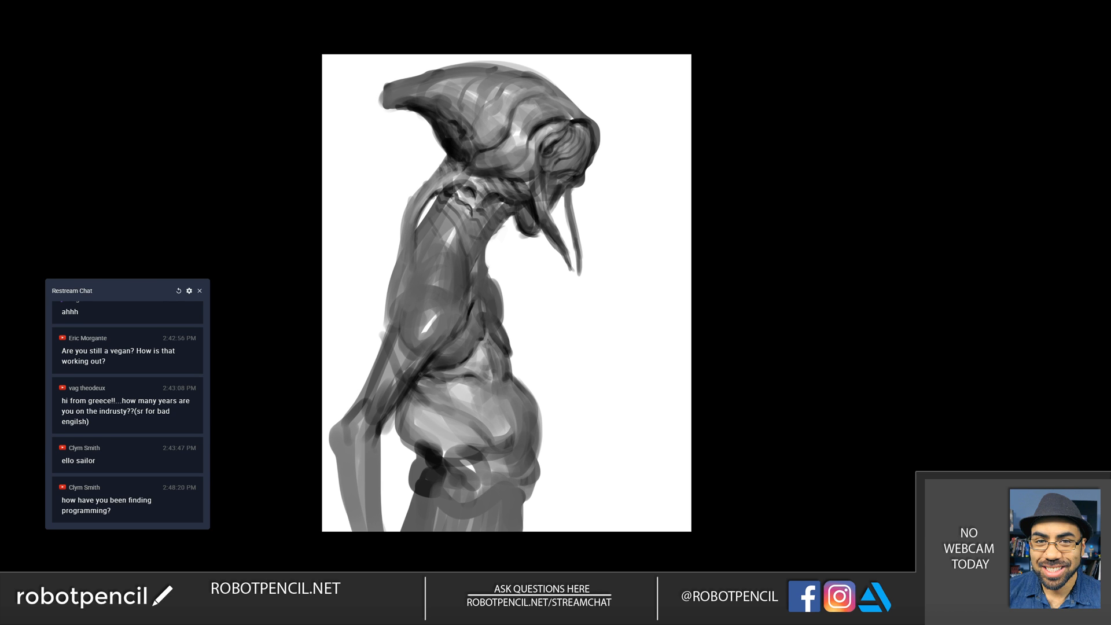
Step: Fill the upper arm between its contour lines in grey and flip the canvas horizontally
{"action": "left_click", "coordinate": [454, 435], "text": "alt"}
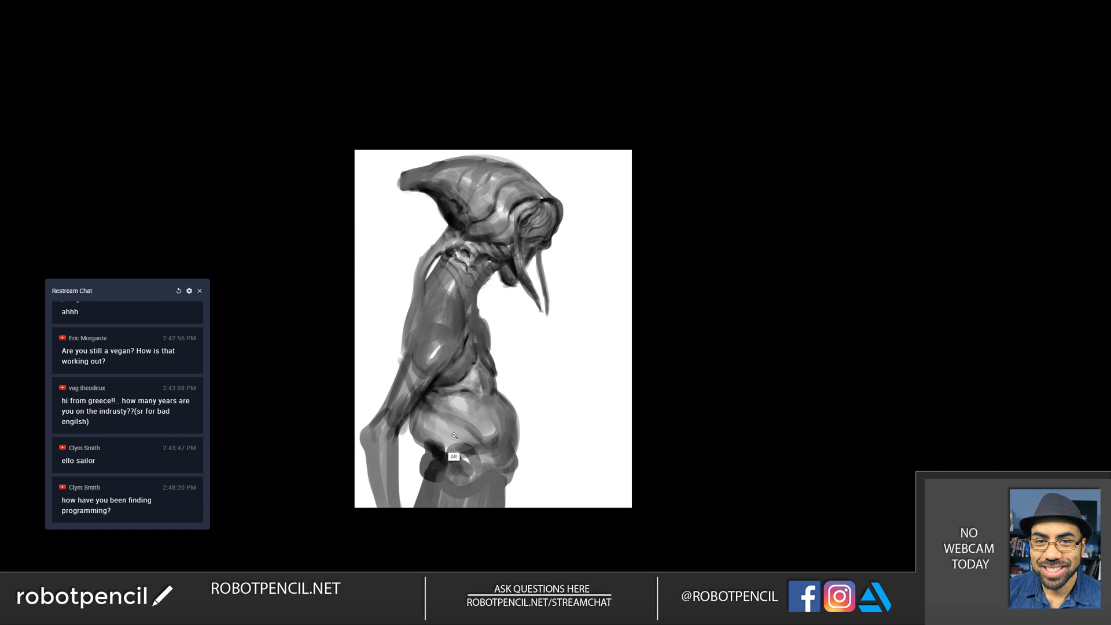
{"action": "left_click", "coordinate": [454, 435]}
{"action": "mouse_move", "coordinate": [415, 432]}
{"action": "left_mouse_down"}
{"action": "mouse_move", "coordinate": [431, 428]}
{"action": "mouse_move", "coordinate": [404, 414]}
{"action": "mouse_move", "coordinate": [408, 404]}
{"action": "mouse_move", "coordinate": [416, 443]}
{"action": "mouse_move", "coordinate": [388, 435]}
{"action": "left_mouse_up"}
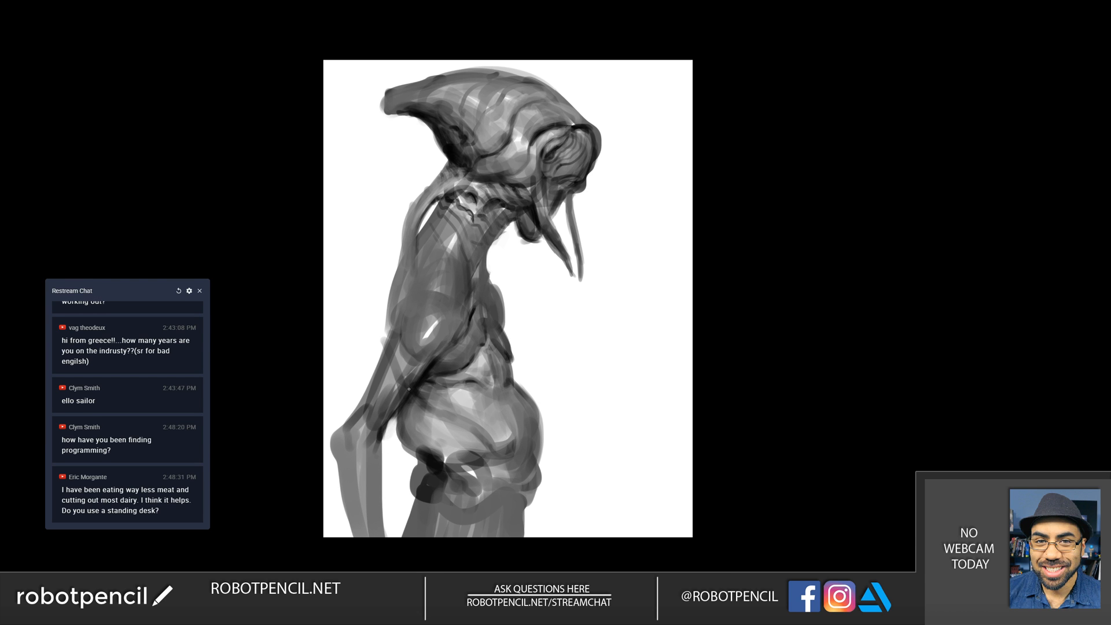
{"action": "mouse_move", "coordinate": [402, 402]}
{"action": "left_mouse_down"}
{"action": "mouse_move", "coordinate": [394, 339]}
{"action": "mouse_move", "coordinate": [379, 414]}
{"action": "mouse_move", "coordinate": [364, 412]}
{"action": "mouse_move", "coordinate": [379, 399]}
{"action": "mouse_move", "coordinate": [374, 421]}
{"action": "mouse_move", "coordinate": [399, 346]}
{"action": "mouse_move", "coordinate": [423, 370]}
{"action": "mouse_move", "coordinate": [378, 420]}
{"action": "mouse_move", "coordinate": [384, 397]}
{"action": "mouse_move", "coordinate": [405, 385]}
{"action": "mouse_move", "coordinate": [399, 399]}
{"action": "mouse_move", "coordinate": [442, 346]}
{"action": "mouse_move", "coordinate": [400, 398]}
{"action": "left_mouse_up"}
{"action": "left_click_drag", "start_coordinate": [427, 356], "coordinate": [400, 403]}
{"action": "mouse_move", "coordinate": [434, 355]}
{"action": "left_mouse_down"}
{"action": "mouse_move", "coordinate": [403, 399]}
{"action": "mouse_move", "coordinate": [452, 342]}
{"action": "left_mouse_up"}
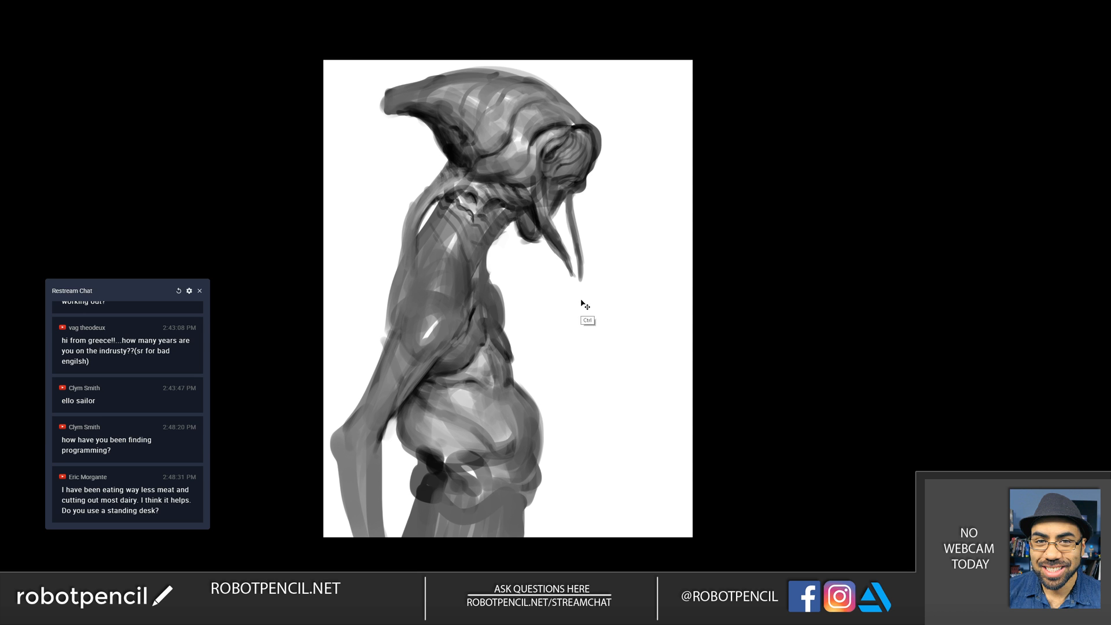
{"action": "key", "text": "h"}
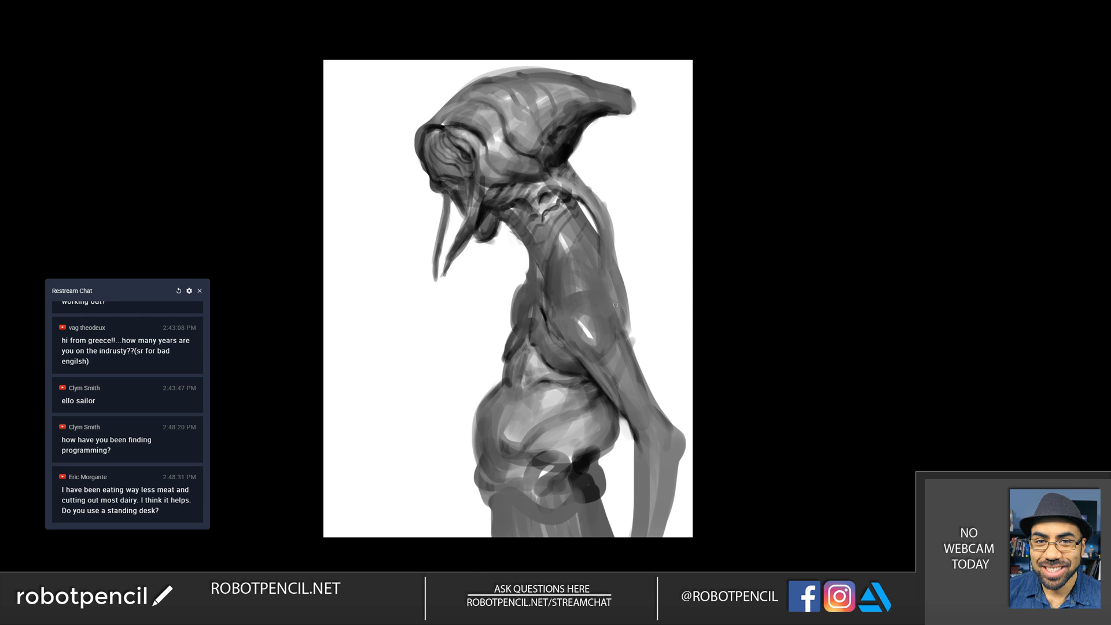
{"action": "key", "text": "f"}
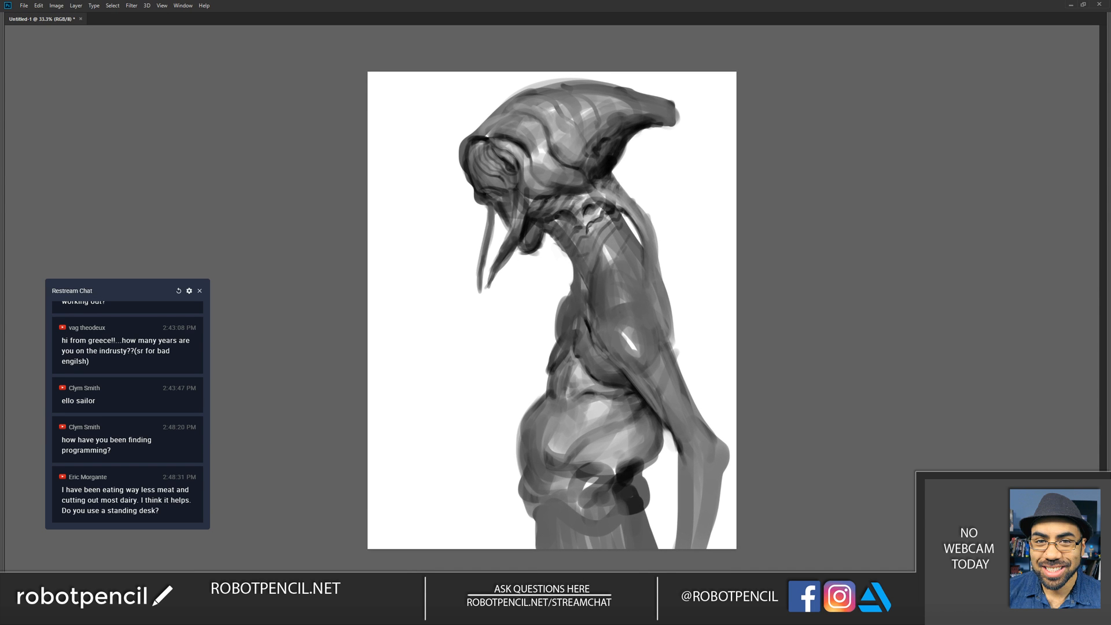
Step: Switch to the web browser and open gameorcoffee.net in a new tab
{"action": "key", "text": "alt+Tab"}
{"action": "key", "text": "ctrl+t"}
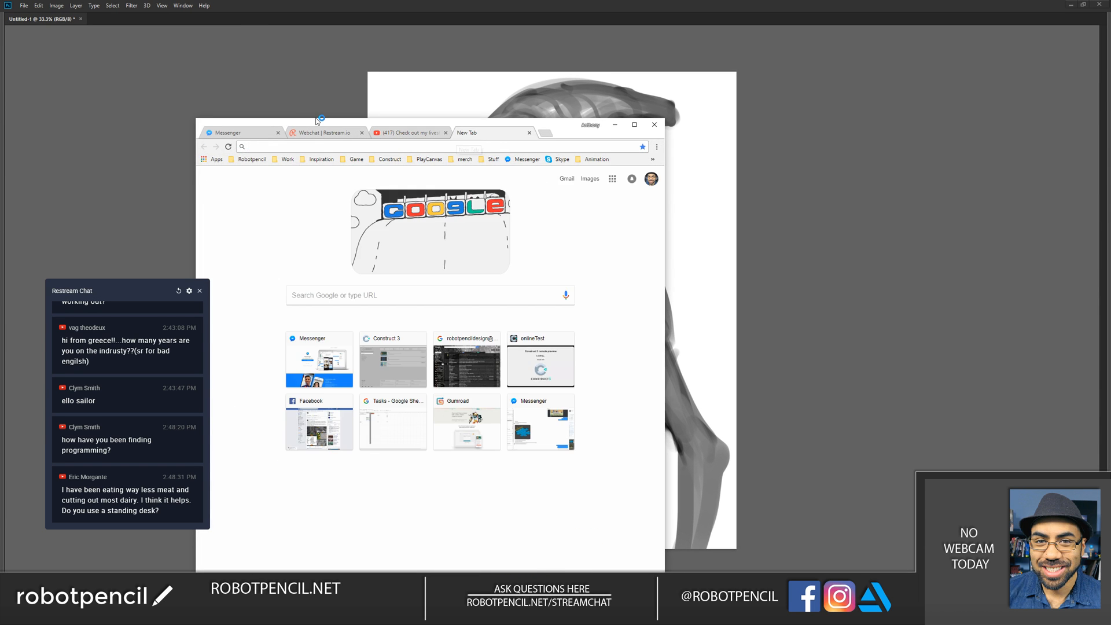
{"action": "key", "text": "ctrl+shift+Tab"}
{"action": "left_click_drag", "start_coordinate": [115, 288], "coordinate": [100, 285]}
{"action": "key", "text": "ctrl+Tab"}
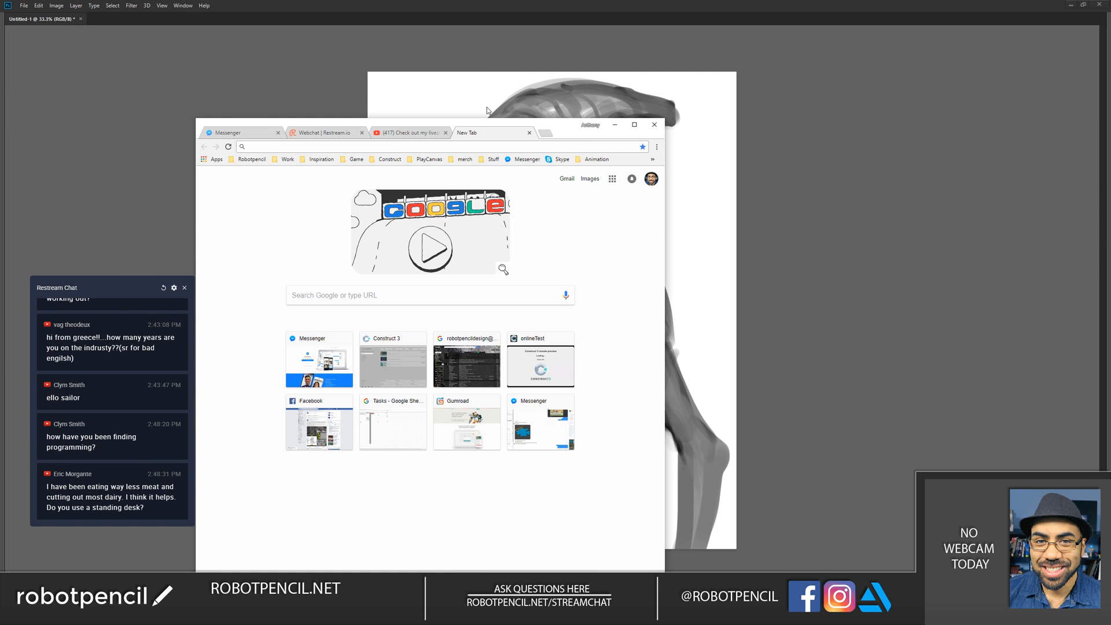
{"action": "type", "text": "game"}
{"action": "key", "text": "Return"}
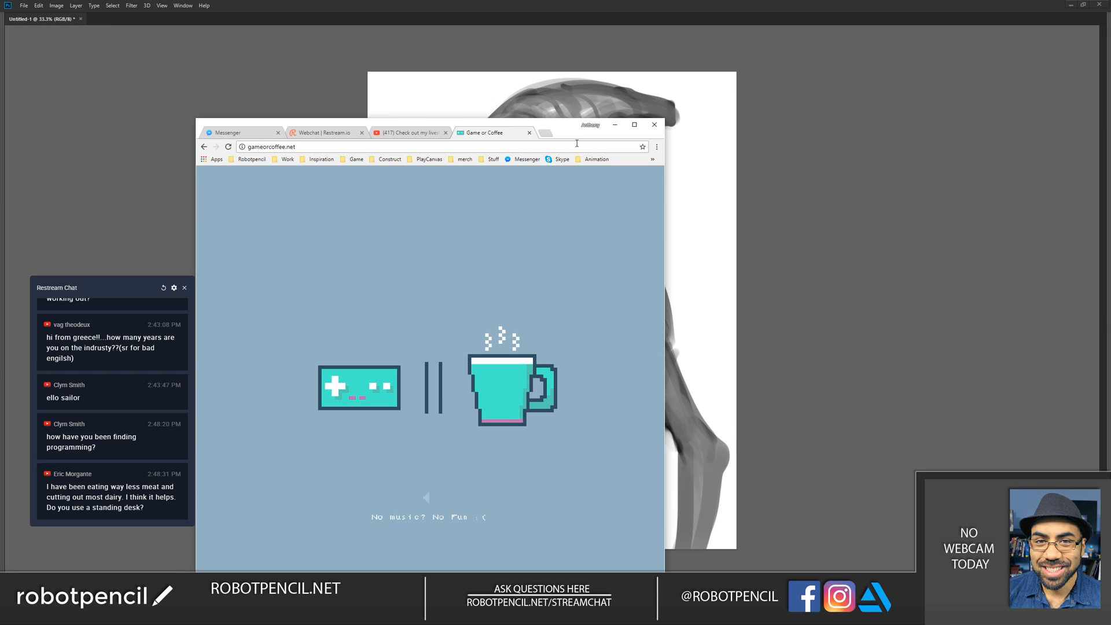
Step: Close the gameorcoffee.net tab and minimise the browser to return to Photoshop
{"action": "left_click_drag", "start_coordinate": [577, 134], "coordinate": [711, 75]}
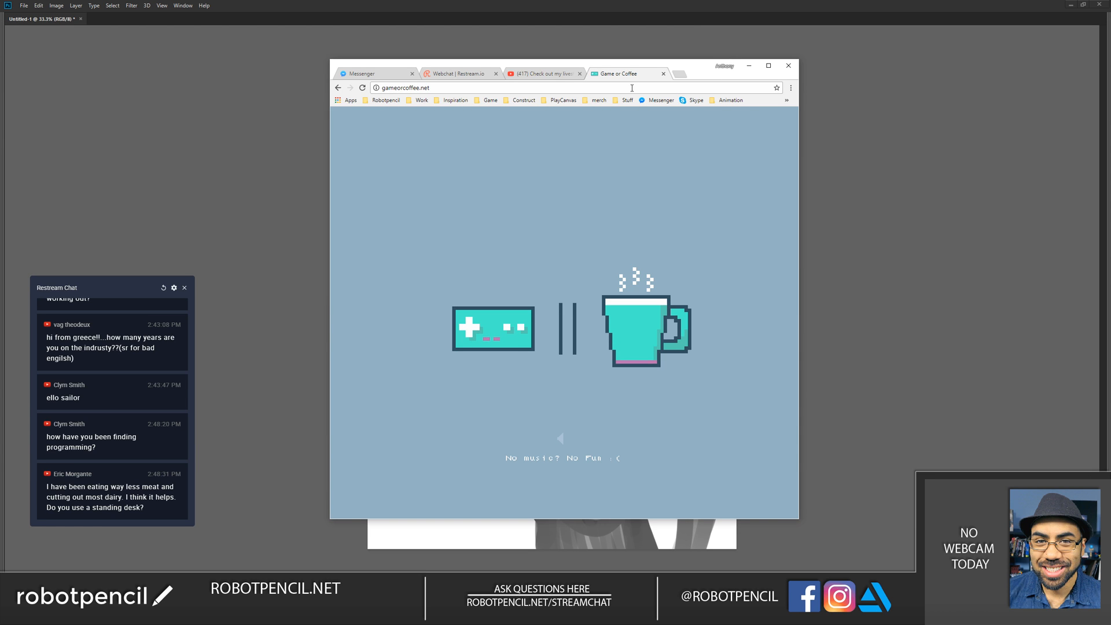
{"action": "left_click", "coordinate": [662, 75]}
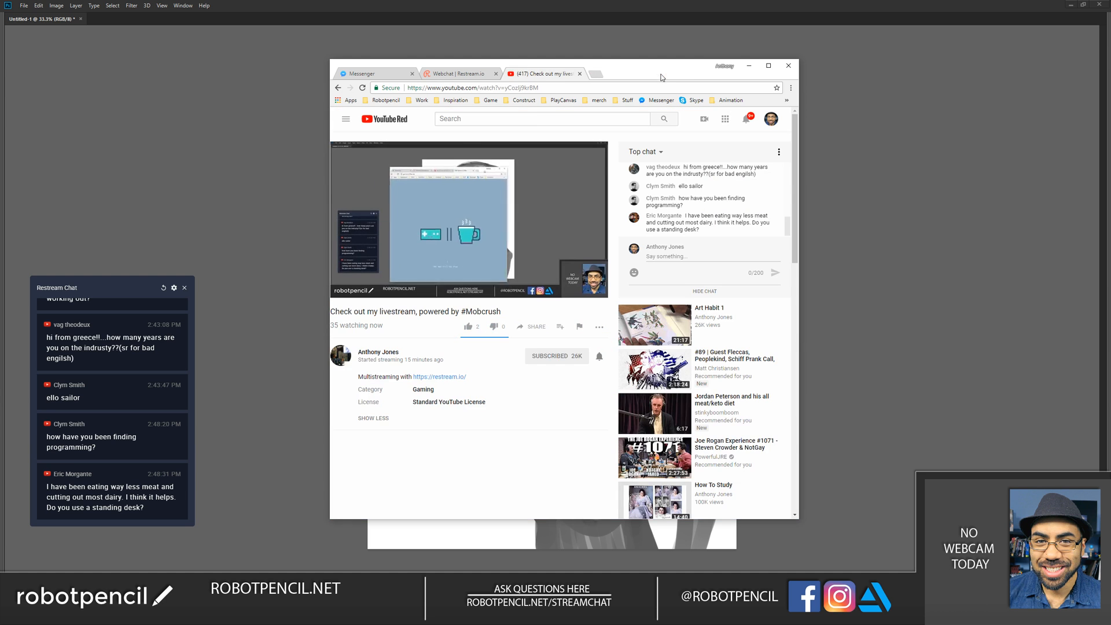
{"action": "left_click", "coordinate": [750, 67]}
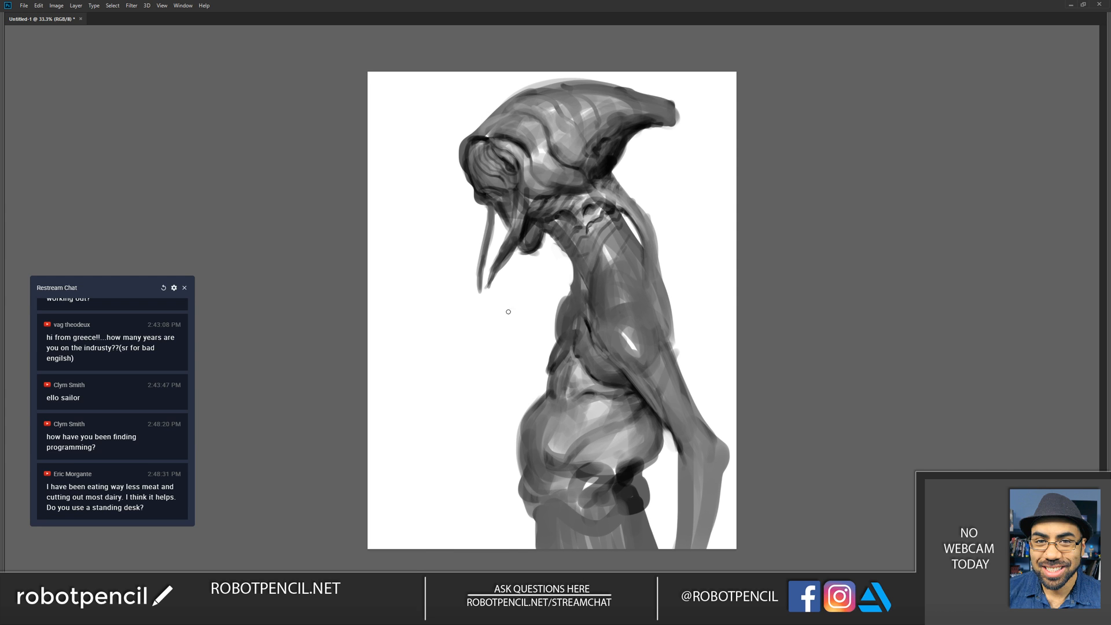
Step: Flip the canvas back and paint the light tendon curving from beneath the crest over the back of the neck
{"action": "key", "text": "F2"}
{"action": "left_click", "coordinate": [580, 301], "text": "ctrl"}
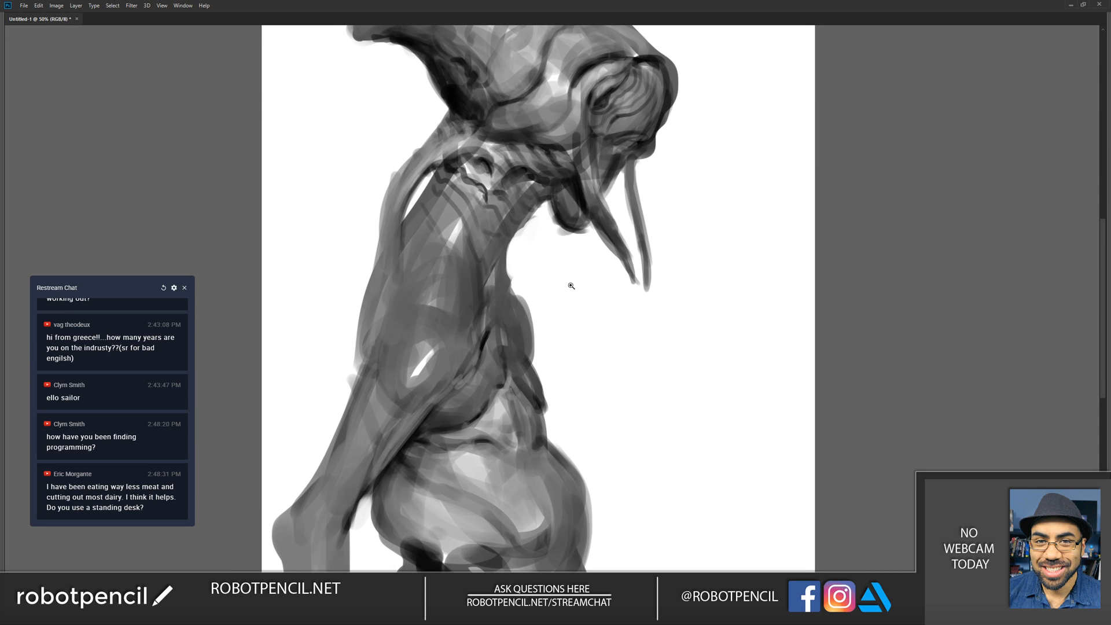
{"action": "left_click_drag", "start_coordinate": [518, 206], "coordinate": [625, 299]}
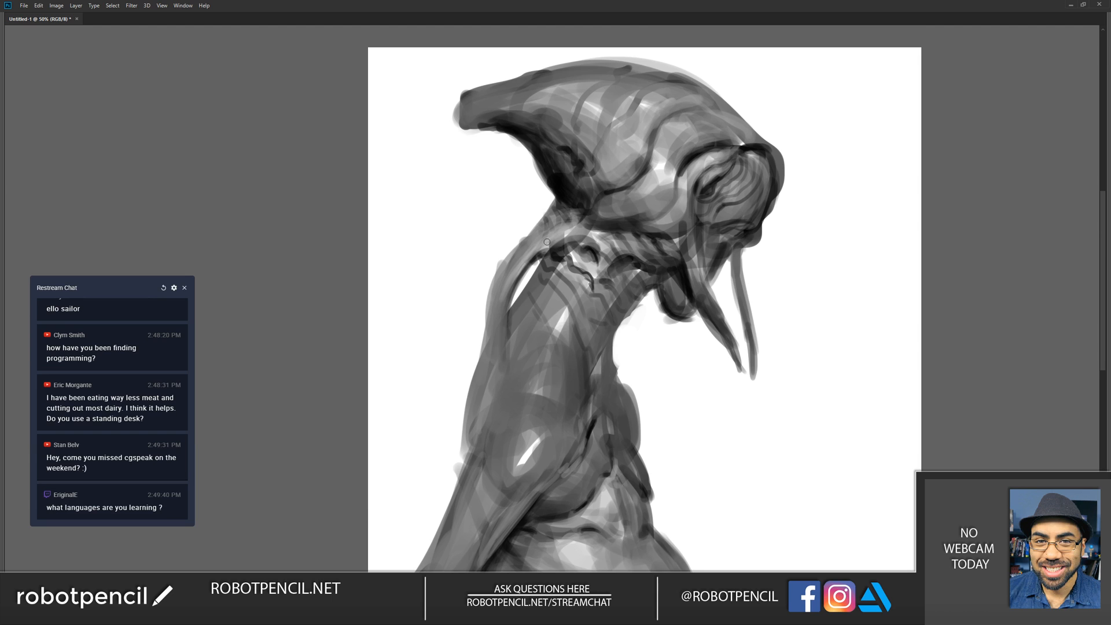
{"action": "left_click", "coordinate": [549, 269], "text": "alt"}
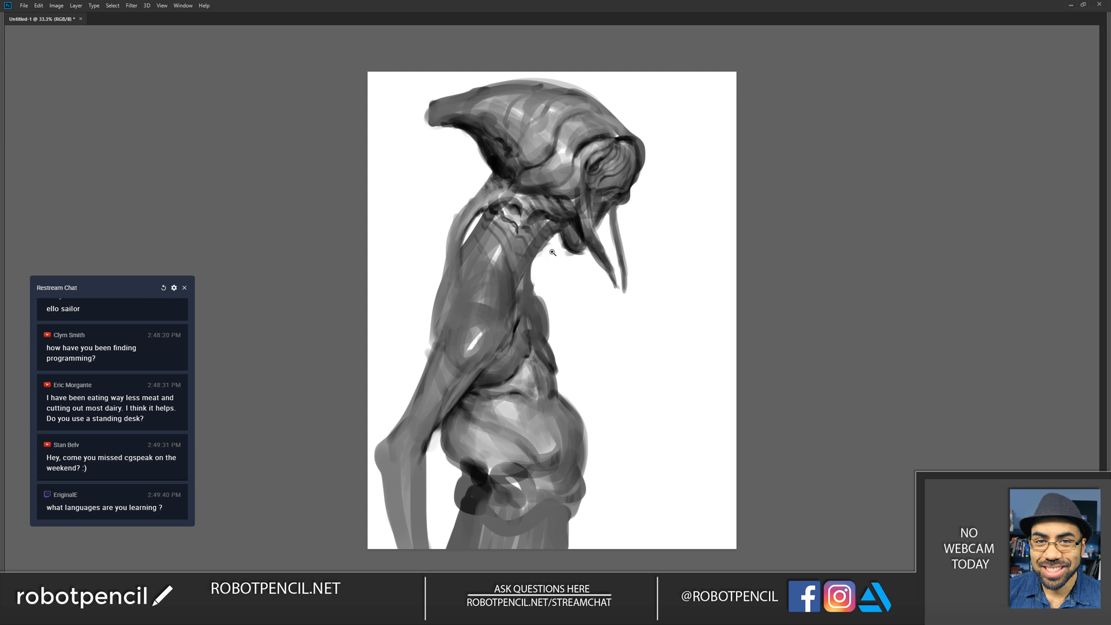
{"action": "left_click", "coordinate": [519, 197]}
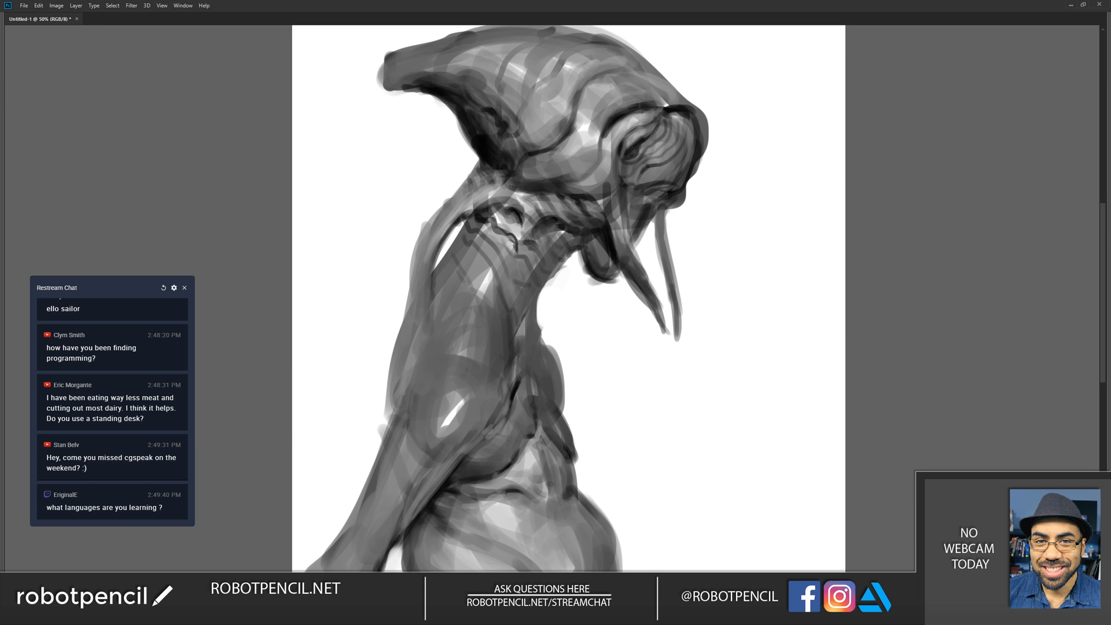
{"action": "mouse_move", "coordinate": [493, 194]}
{"action": "left_mouse_down"}
{"action": "mouse_move", "coordinate": [442, 222]}
{"action": "mouse_move", "coordinate": [503, 190]}
{"action": "mouse_move", "coordinate": [458, 214]}
{"action": "mouse_move", "coordinate": [524, 194]}
{"action": "left_mouse_up"}
{"action": "mouse_move", "coordinate": [524, 189]}
{"action": "left_mouse_down"}
{"action": "mouse_move", "coordinate": [536, 195]}
{"action": "mouse_move", "coordinate": [515, 186]}
{"action": "left_mouse_up"}
{"action": "mouse_move", "coordinate": [498, 184]}
{"action": "left_mouse_down"}
{"action": "mouse_move", "coordinate": [464, 182]}
{"action": "mouse_move", "coordinate": [445, 210]}
{"action": "left_mouse_up"}
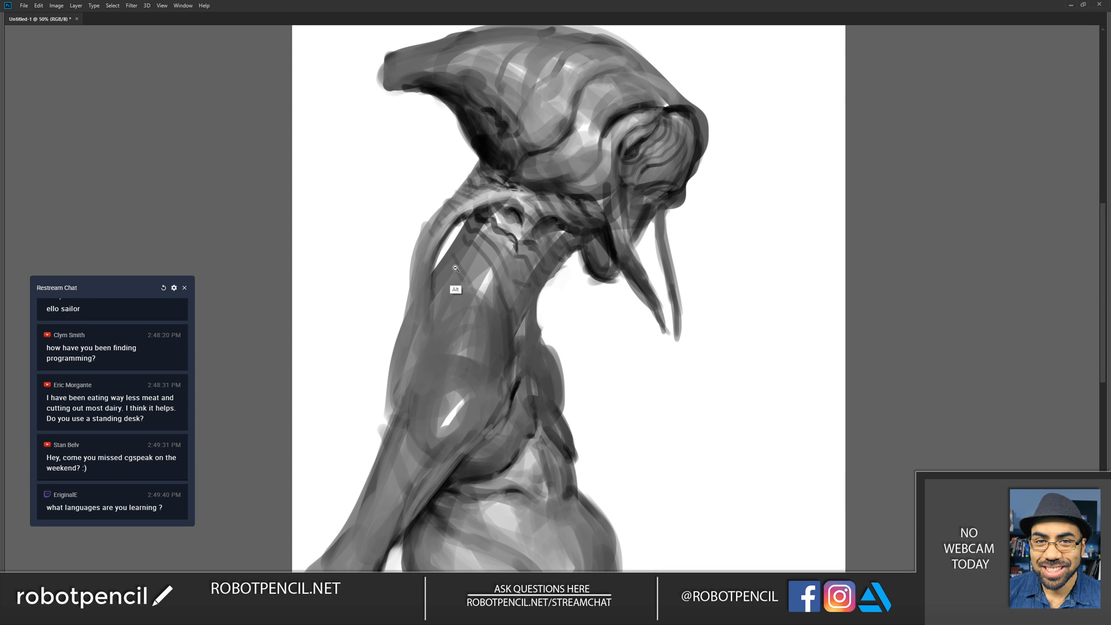
Step: Flip the canvas horizontally and add short ribbed strokes to the tendon behind the upper neck
{"action": "key", "text": "ctrl+minus"}
{"action": "key", "text": "ctrl+minus"}
{"action": "key", "text": "ctrl+minus"}
{"action": "key", "text": "ctrl+f"}
{"action": "left_click", "coordinate": [588, 249], "text": "ctrl"}
{"action": "left_click", "coordinate": [588, 250], "text": "ctrl"}
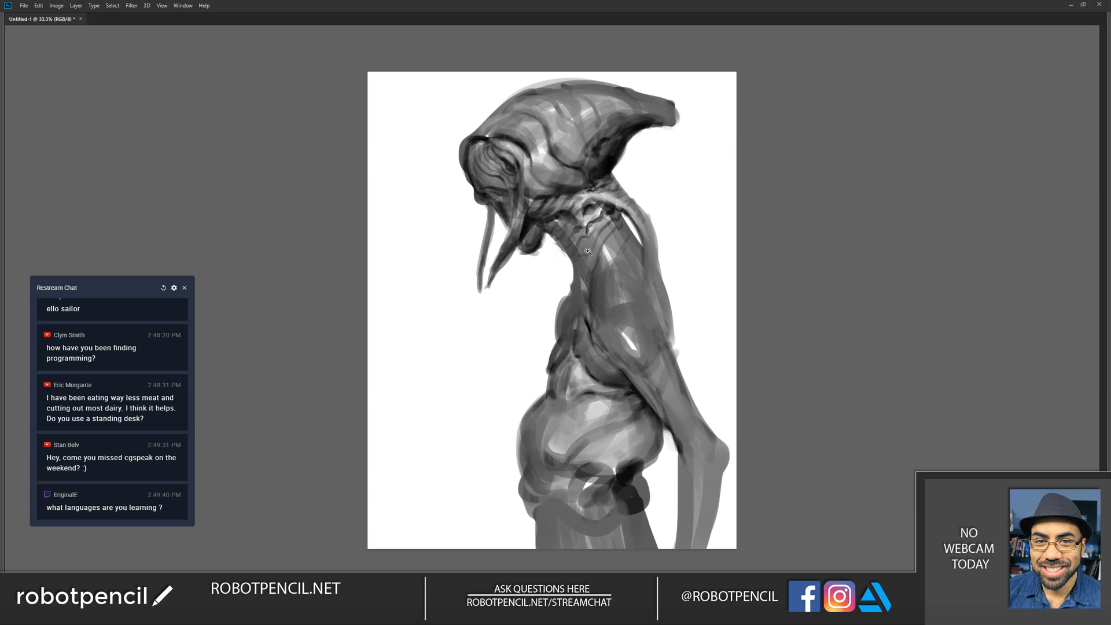
{"action": "left_click", "coordinate": [588, 249], "text": "ctrl"}
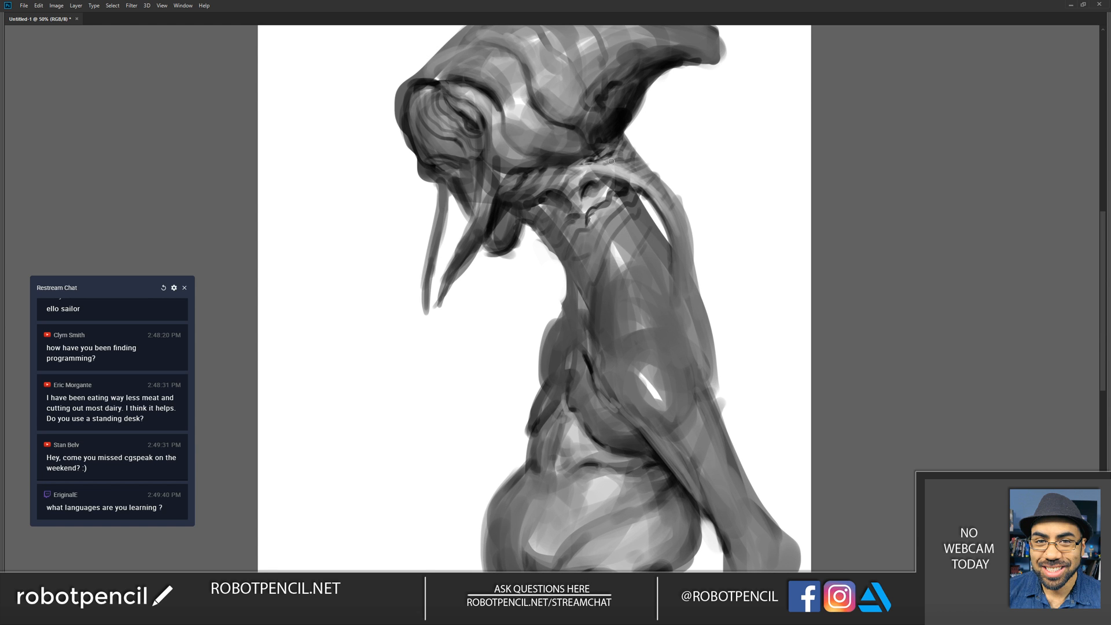
{"action": "mouse_move", "coordinate": [630, 160]}
{"action": "left_mouse_down"}
{"action": "mouse_move", "coordinate": [662, 195]}
{"action": "mouse_move", "coordinate": [671, 316]}
{"action": "left_mouse_up"}
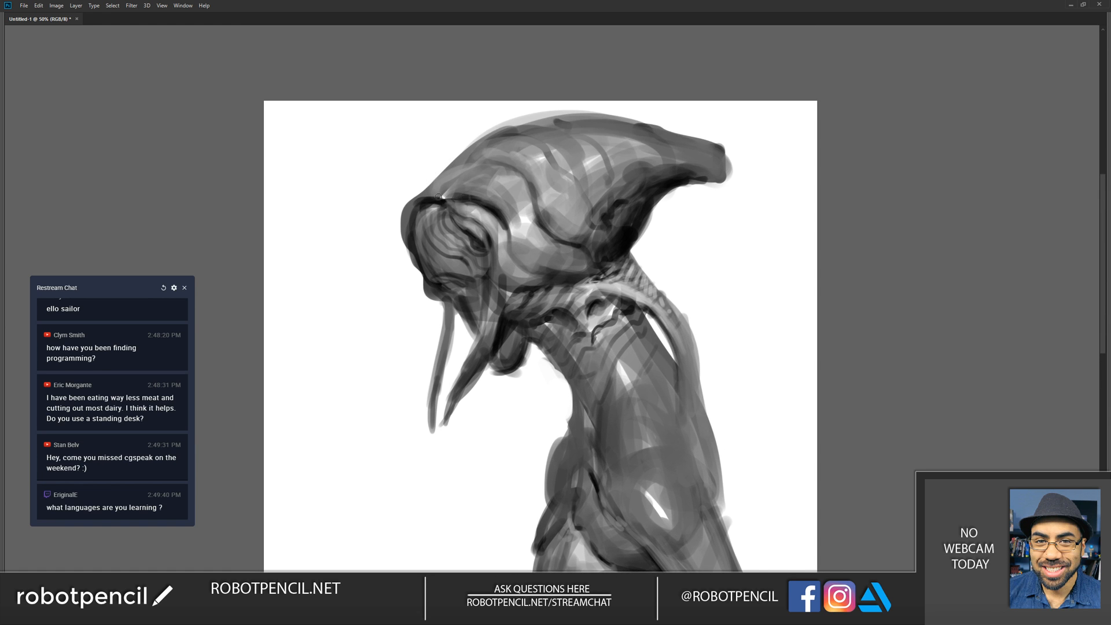
Step: Darken the front rim of the face and smooth over its wrinkles with a sampled grey
{"action": "left_click_drag", "start_coordinate": [431, 197], "coordinate": [411, 231]}
{"action": "mouse_move", "coordinate": [410, 232]}
{"action": "left_mouse_down"}
{"action": "mouse_move", "coordinate": [409, 213]}
{"action": "mouse_move", "coordinate": [425, 200]}
{"action": "mouse_move", "coordinate": [418, 259]}
{"action": "mouse_move", "coordinate": [450, 253]}
{"action": "left_mouse_up"}
{"action": "mouse_move", "coordinate": [430, 215]}
{"action": "left_mouse_down"}
{"action": "mouse_move", "coordinate": [442, 281]}
{"action": "mouse_move", "coordinate": [455, 278]}
{"action": "mouse_move", "coordinate": [429, 250]}
{"action": "mouse_move", "coordinate": [460, 270]}
{"action": "mouse_move", "coordinate": [432, 255]}
{"action": "mouse_move", "coordinate": [453, 253]}
{"action": "left_mouse_up"}
{"action": "left_click", "coordinate": [444, 261], "text": "alt"}
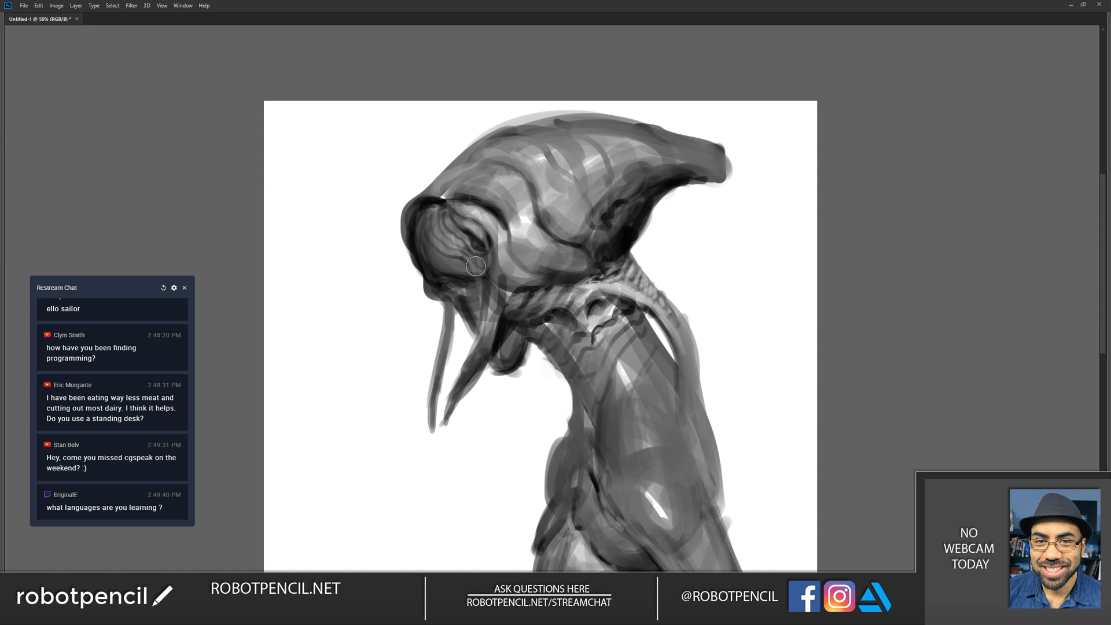
Step: Flip the canvas back and draw dark wrinkle details along the lower edge of the head behind the tusks
{"action": "left_click", "coordinate": [494, 324], "text": "alt"}
{"action": "key", "text": "ctrl+h"}
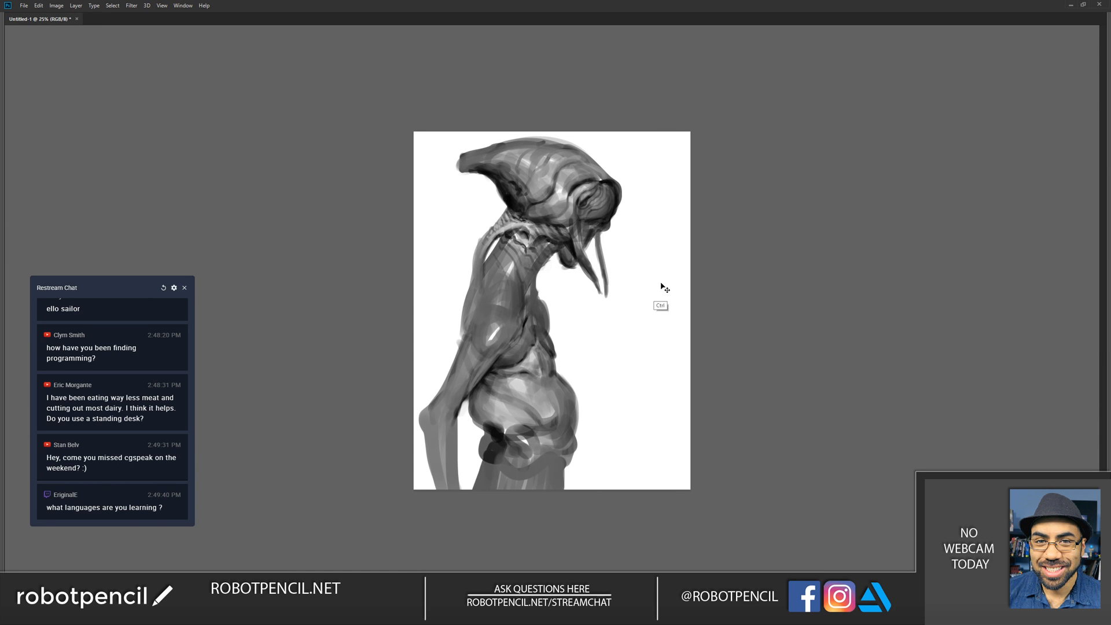
{"action": "left_click", "coordinate": [591, 185]}
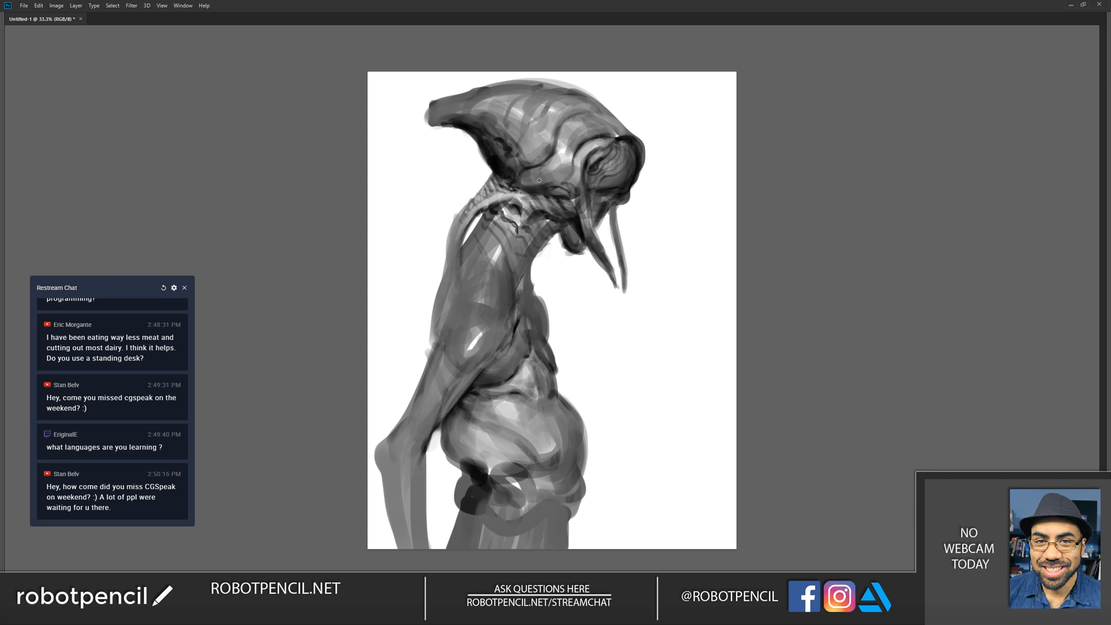
{"action": "left_click_drag", "start_coordinate": [529, 179], "coordinate": [559, 173]}
{"action": "key", "text": "ctrl+minus"}
{"action": "key", "text": "ctrl+minus"}
{"action": "key", "text": "ctrl+minus"}
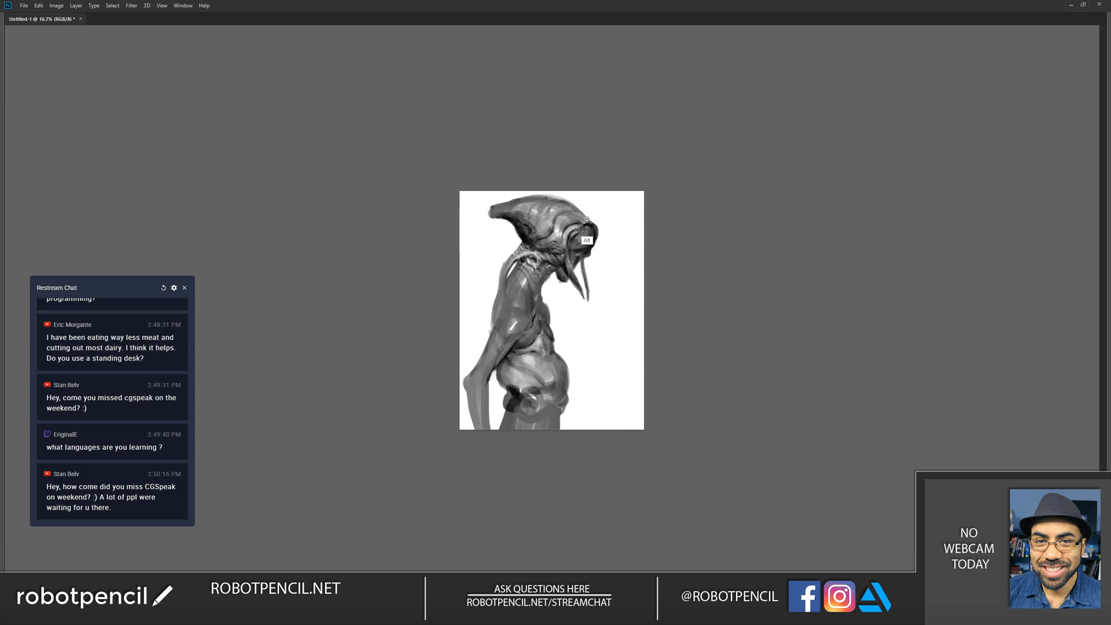
Step: Flip the canvas horizontally and draw curved ribbed wrinkles down the side of the neck
{"action": "key", "text": "ctrl+f"}
{"action": "key", "text": "ctrl+plus"}
{"action": "key", "text": "ctrl+plus"}
{"action": "key", "text": "ctrl+plus"}
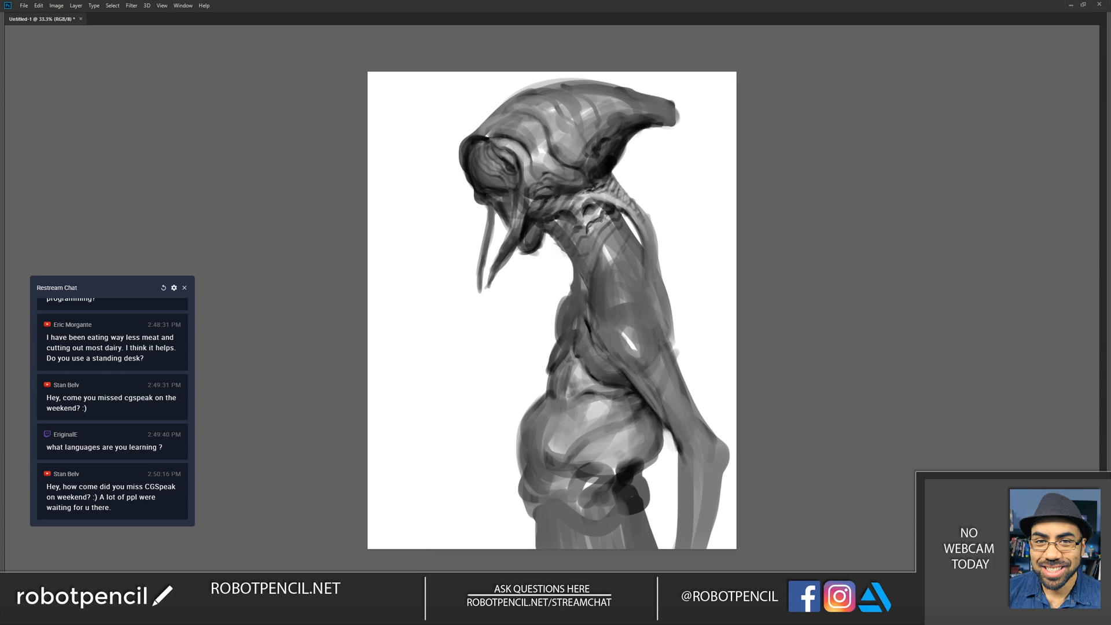
{"action": "left_click_drag", "start_coordinate": [599, 234], "coordinate": [585, 262]}
{"action": "mouse_move", "coordinate": [618, 241]}
{"action": "left_mouse_down"}
{"action": "mouse_move", "coordinate": [600, 284]}
{"action": "mouse_move", "coordinate": [627, 255]}
{"action": "mouse_move", "coordinate": [609, 296]}
{"action": "mouse_move", "coordinate": [610, 247]}
{"action": "mouse_move", "coordinate": [595, 283]}
{"action": "left_mouse_up"}
{"action": "mouse_move", "coordinate": [621, 244]}
{"action": "left_mouse_down"}
{"action": "mouse_move", "coordinate": [598, 290]}
{"action": "mouse_move", "coordinate": [594, 274]}
{"action": "left_mouse_up"}
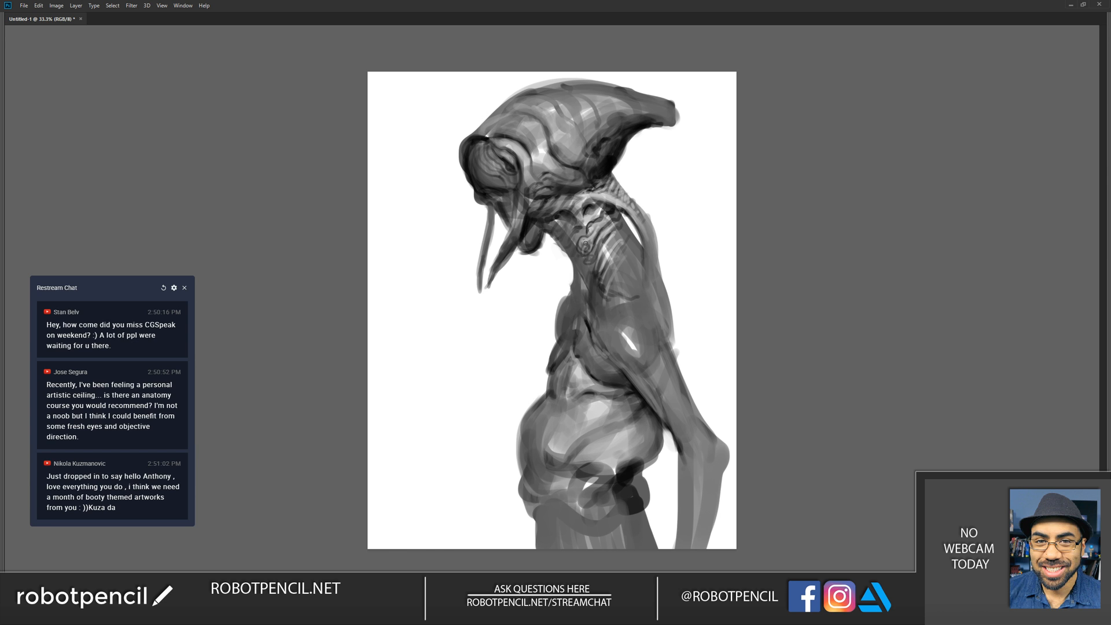
Step: Flip the canvas back and shade the side and front of the neck with a sampled grey and larger brush
{"action": "key", "text": "ctrl+shift+h"}
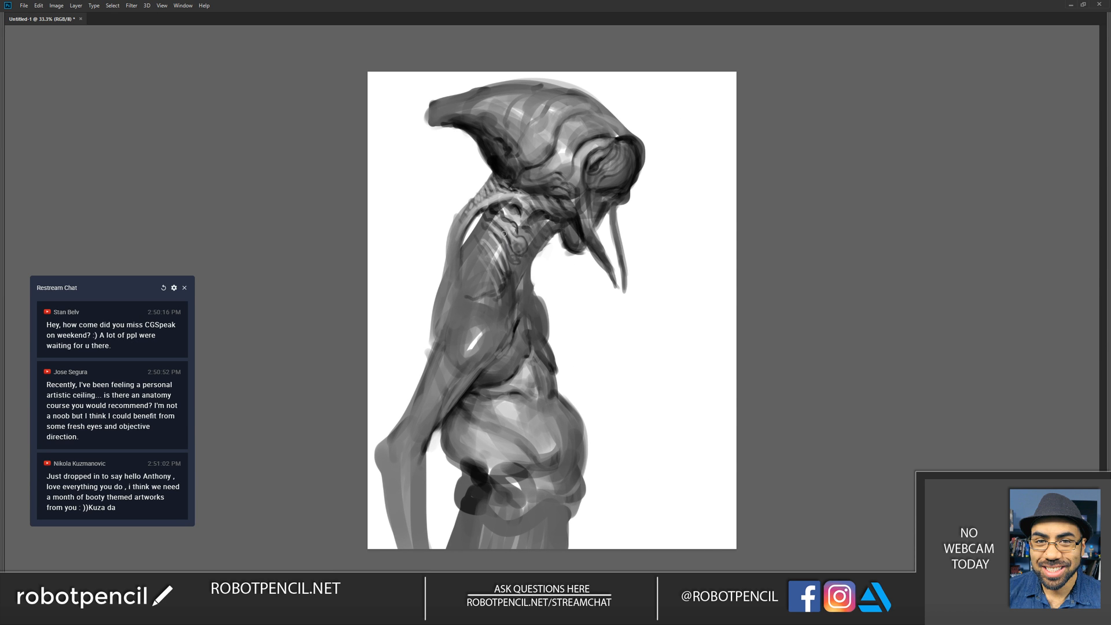
{"action": "mouse_move", "coordinate": [485, 232]}
{"action": "left_mouse_down"}
{"action": "mouse_move", "coordinate": [497, 262]}
{"action": "mouse_move", "coordinate": [476, 248]}
{"action": "mouse_move", "coordinate": [492, 278]}
{"action": "mouse_move", "coordinate": [474, 268]}
{"action": "mouse_move", "coordinate": [485, 276]}
{"action": "mouse_move", "coordinate": [474, 271]}
{"action": "mouse_move", "coordinate": [482, 251]}
{"action": "mouse_move", "coordinate": [482, 296]}
{"action": "mouse_move", "coordinate": [480, 298]}
{"action": "left_mouse_up"}
{"action": "key", "text": "bracketright"}
{"action": "key", "text": "bracketright"}
{"action": "key", "text": "bracketright"}
{"action": "key", "text": "bracketright"}
{"action": "key", "text": "bracketright"}
{"action": "key", "text": "bracketright"}
{"action": "left_click", "coordinate": [507, 184], "text": "alt"}
{"action": "mouse_move", "coordinate": [507, 186]}
{"action": "left_mouse_down"}
{"action": "mouse_move", "coordinate": [473, 205]}
{"action": "mouse_move", "coordinate": [502, 194]}
{"action": "mouse_move", "coordinate": [457, 232]}
{"action": "mouse_move", "coordinate": [487, 202]}
{"action": "mouse_move", "coordinate": [460, 267]}
{"action": "mouse_move", "coordinate": [481, 249]}
{"action": "left_mouse_up"}
{"action": "key", "text": "bracketright"}
{"action": "key", "text": "bracketright"}
{"action": "key", "text": "bracketright"}
{"action": "mouse_move", "coordinate": [481, 289]}
{"action": "left_mouse_down"}
{"action": "mouse_move", "coordinate": [489, 327]}
{"action": "mouse_move", "coordinate": [478, 305]}
{"action": "mouse_move", "coordinate": [489, 316]}
{"action": "mouse_move", "coordinate": [458, 331]}
{"action": "mouse_move", "coordinate": [498, 316]}
{"action": "mouse_move", "coordinate": [509, 330]}
{"action": "mouse_move", "coordinate": [498, 327]}
{"action": "mouse_move", "coordinate": [522, 301]}
{"action": "mouse_move", "coordinate": [518, 326]}
{"action": "mouse_move", "coordinate": [517, 295]}
{"action": "mouse_move", "coordinate": [524, 313]}
{"action": "mouse_move", "coordinate": [531, 261]}
{"action": "mouse_move", "coordinate": [523, 293]}
{"action": "mouse_move", "coordinate": [560, 225]}
{"action": "mouse_move", "coordinate": [532, 263]}
{"action": "mouse_move", "coordinate": [547, 238]}
{"action": "mouse_move", "coordinate": [540, 221]}
{"action": "mouse_move", "coordinate": [548, 239]}
{"action": "mouse_move", "coordinate": [534, 254]}
{"action": "mouse_move", "coordinate": [559, 235]}
{"action": "left_mouse_up"}
Step: Sample the grey beside the shoulder highlight and blend the surrounding area, adjusting the brush size
{"action": "key", "text": "bracketleft"}
{"action": "key", "text": "bracketleft"}
{"action": "key", "text": "bracketleft"}
{"action": "key", "text": "bracketleft"}
{"action": "left_click", "coordinate": [478, 341], "text": "alt"}
{"action": "key", "text": "bracketright"}
{"action": "key", "text": "bracketright"}
{"action": "key", "text": "bracketright"}
{"action": "key", "text": "bracketleft"}
{"action": "key", "text": "bracketleft"}
{"action": "key", "text": "bracketleft"}
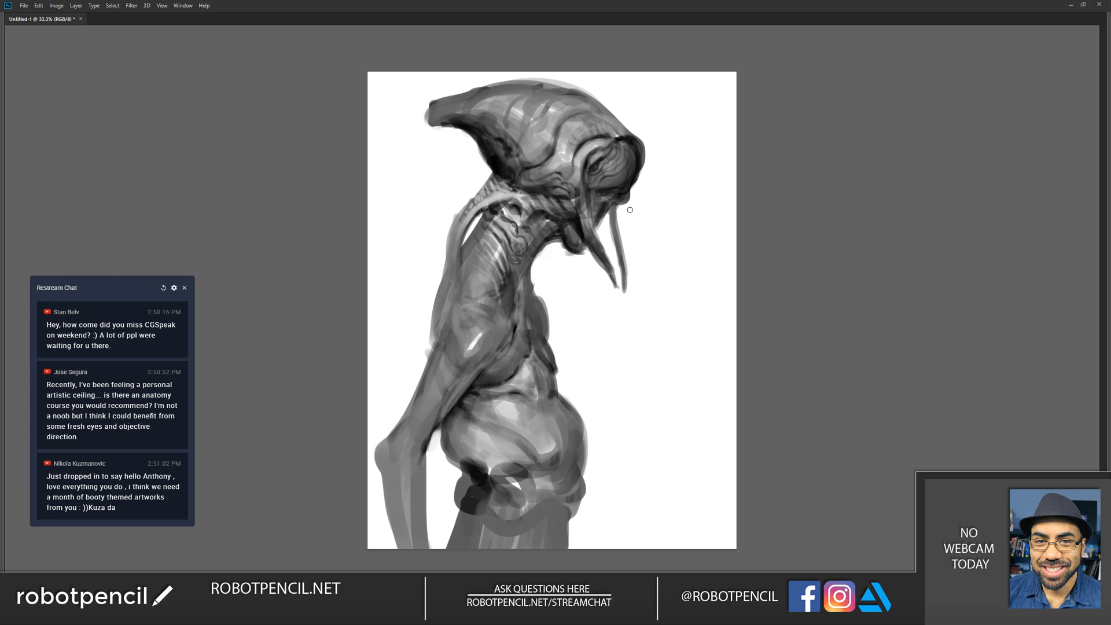
Step: Flip the canvas horizontally, try a stroke at the front of the head and touch up the tip of the crest
{"action": "key", "text": "ctrl+shift+h"}
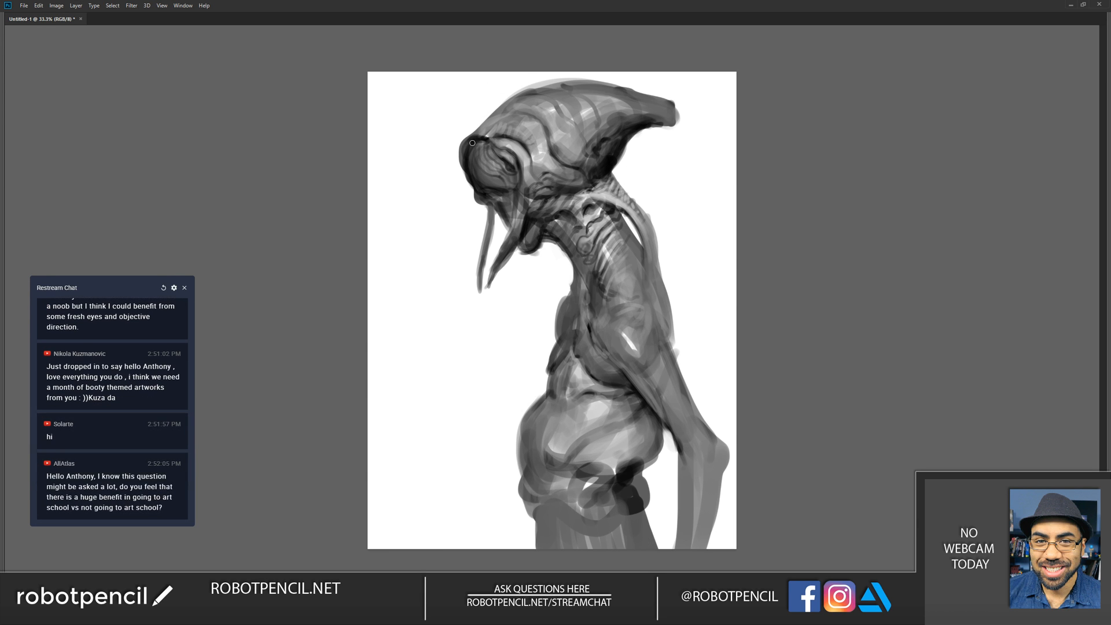
{"action": "left_click_drag", "start_coordinate": [470, 142], "coordinate": [458, 166]}
{"action": "key", "text": "ctrl+z"}
{"action": "mouse_move", "coordinate": [661, 122]}
{"action": "left_mouse_down"}
{"action": "mouse_move", "coordinate": [679, 119]}
{"action": "mouse_move", "coordinate": [675, 106]}
{"action": "mouse_move", "coordinate": [670, 124]}
{"action": "left_mouse_up"}
Step: Switch to OBS to mute the Mic/Aux channel, and handwrite BRB on the blank canvas in front of the creature
{"action": "key", "text": "alt+Tab"}
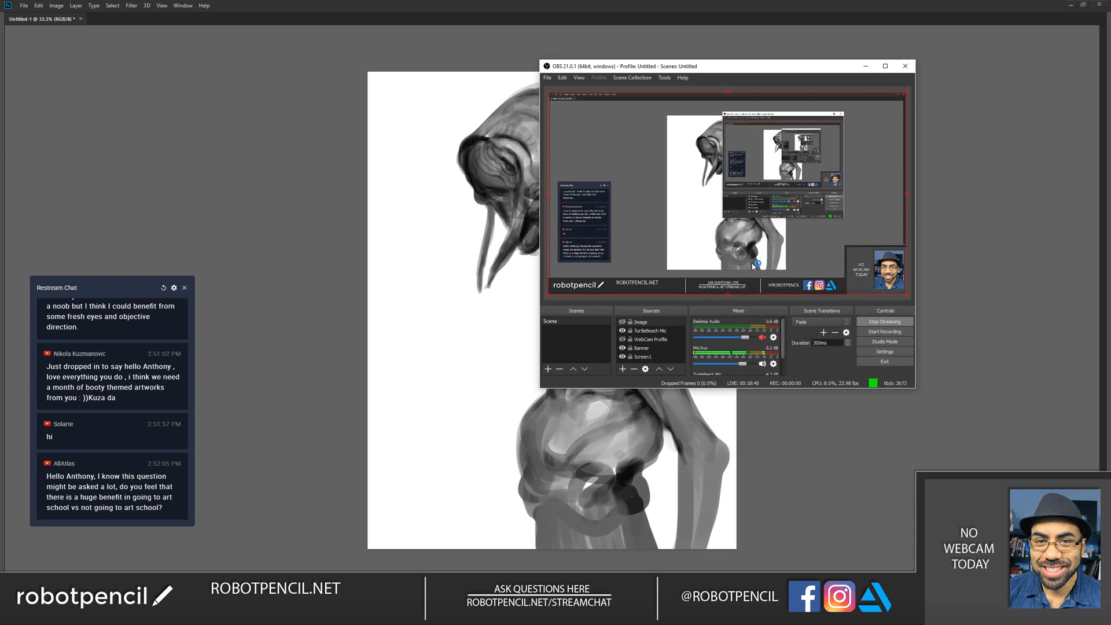
{"action": "left_click", "coordinate": [763, 364]}
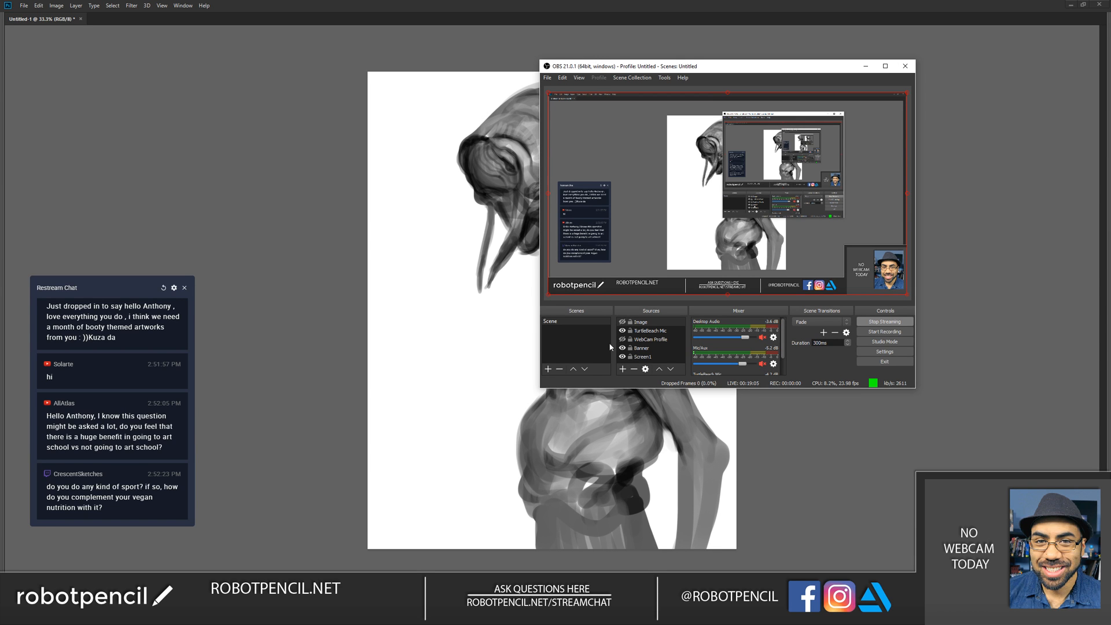
{"action": "left_click", "coordinate": [434, 326]}
{"action": "left_click_drag", "start_coordinate": [409, 328], "coordinate": [414, 351]}
{"action": "mouse_move", "coordinate": [411, 317]}
{"action": "left_mouse_down"}
{"action": "mouse_move", "coordinate": [425, 333]}
{"action": "mouse_move", "coordinate": [414, 348]}
{"action": "left_mouse_up"}
{"action": "mouse_move", "coordinate": [431, 322]}
{"action": "left_mouse_down"}
{"action": "mouse_move", "coordinate": [431, 306]}
{"action": "mouse_move", "coordinate": [453, 331]}
{"action": "mouse_move", "coordinate": [458, 315]}
{"action": "mouse_move", "coordinate": [453, 328]}
{"action": "left_mouse_up"}
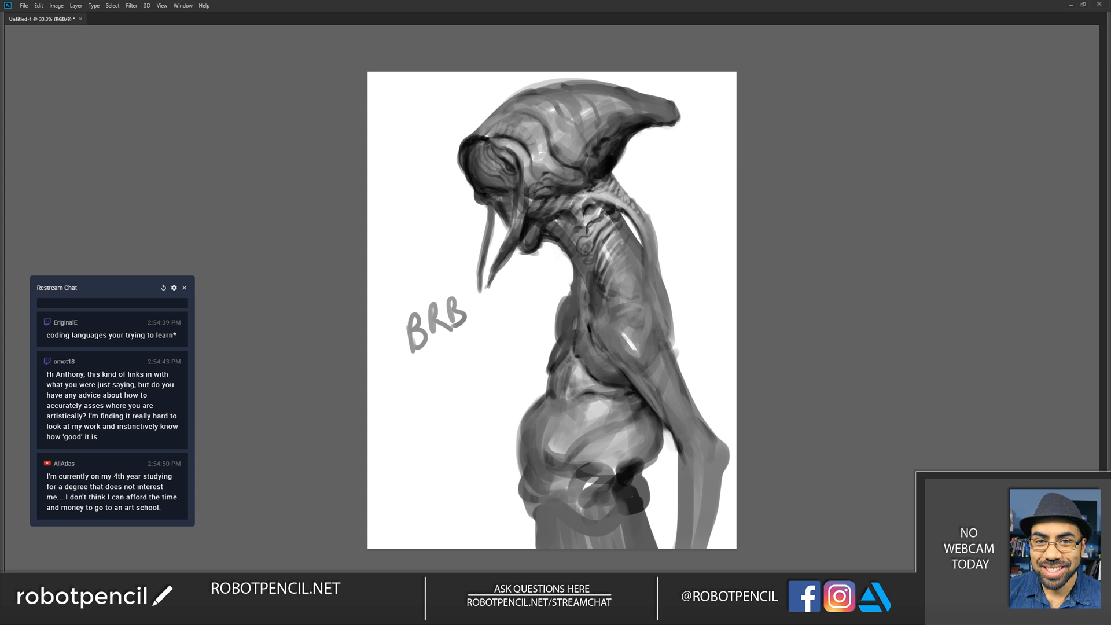
Step: Switch to OBS to unmute the Mic/Aux channel, minimize it and undo the BRB lettering on the canvas
{"action": "key", "text": "alt+Tab"}
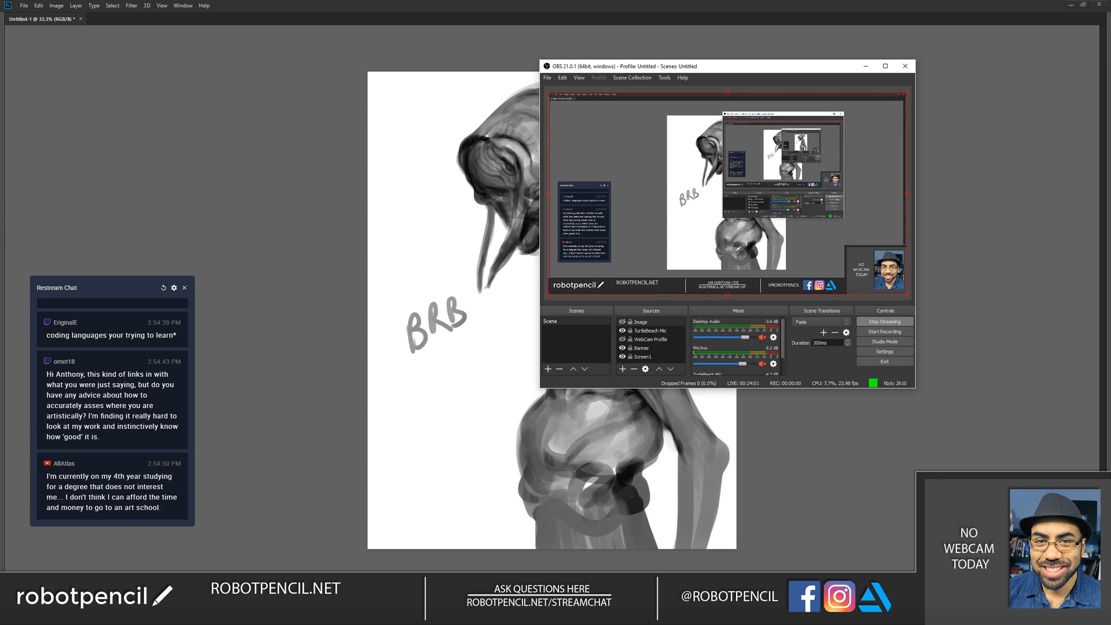
{"action": "left_click", "coordinate": [762, 363]}
{"action": "left_click", "coordinate": [874, 67]}
{"action": "key", "text": "ctrl+z"}
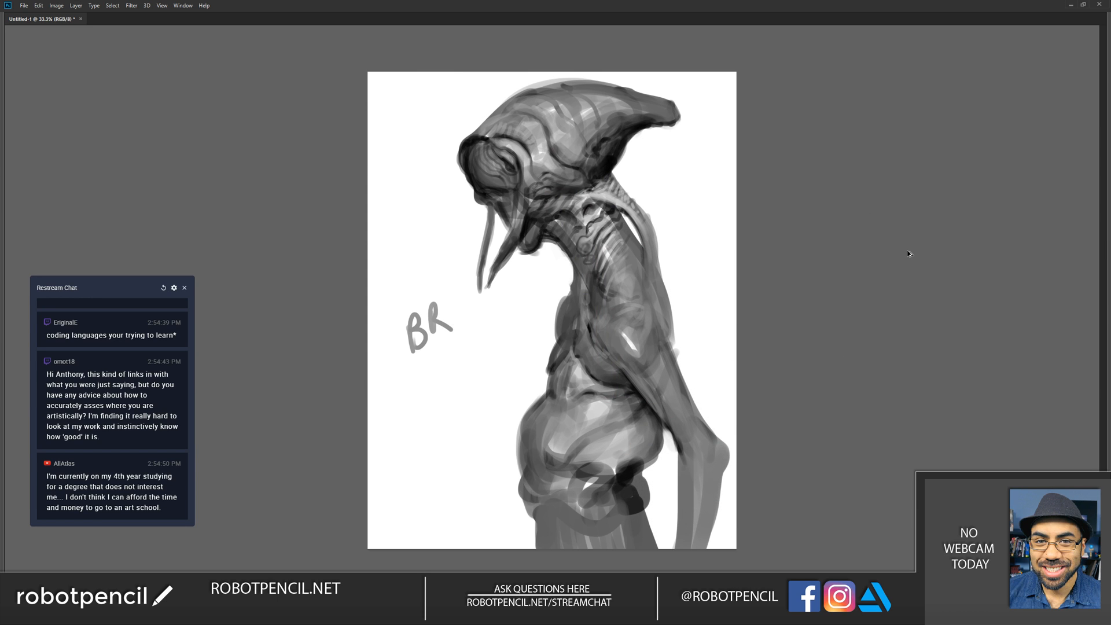
{"action": "key", "text": "ctrl+z"}
{"action": "key", "text": "ctrl+z"}
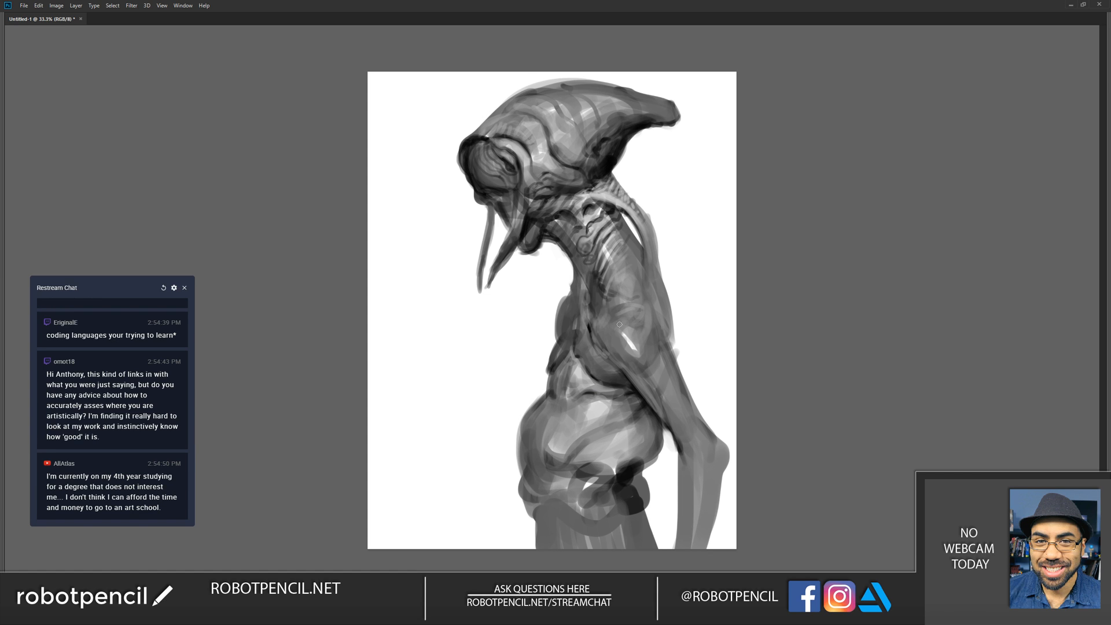
Step: Sample a grey beside the bright shoulder highlight and paint over it to tone it down
{"action": "left_click", "coordinate": [631, 340], "text": "alt"}
{"action": "mouse_move", "coordinate": [630, 320]}
{"action": "left_mouse_down"}
{"action": "mouse_move", "coordinate": [624, 337]}
{"action": "mouse_move", "coordinate": [639, 348]}
{"action": "mouse_move", "coordinate": [622, 346]}
{"action": "mouse_move", "coordinate": [641, 350]}
{"action": "mouse_move", "coordinate": [629, 345]}
{"action": "mouse_move", "coordinate": [628, 364]}
{"action": "mouse_move", "coordinate": [636, 322]}
{"action": "mouse_move", "coordinate": [623, 361]}
{"action": "mouse_move", "coordinate": [626, 336]}
{"action": "mouse_move", "coordinate": [646, 348]}
{"action": "left_mouse_up"}
{"action": "left_click", "coordinate": [624, 347], "text": "alt"}
Step: Flip the canvas horizontally and blend the shoulder shading with a larger brush and resampled greys
{"action": "key", "text": "ctrl+f"}
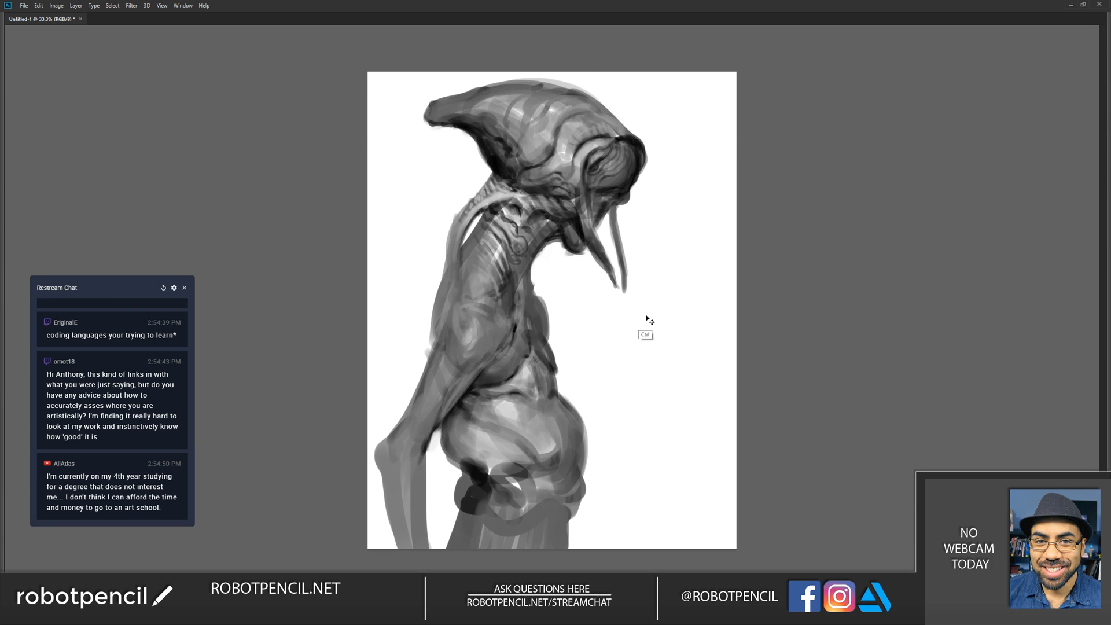
{"action": "key", "text": "bracketright"}
{"action": "key", "text": "bracketright"}
{"action": "mouse_move", "coordinate": [470, 328]}
{"action": "left_mouse_down"}
{"action": "mouse_move", "coordinate": [475, 315]}
{"action": "mouse_move", "coordinate": [466, 351]}
{"action": "mouse_move", "coordinate": [461, 322]}
{"action": "mouse_move", "coordinate": [464, 361]}
{"action": "left_mouse_up"}
{"action": "left_click", "coordinate": [482, 342], "text": "alt"}
{"action": "key", "text": "ctrl+z"}
{"action": "left_click", "coordinate": [474, 327], "text": "alt"}
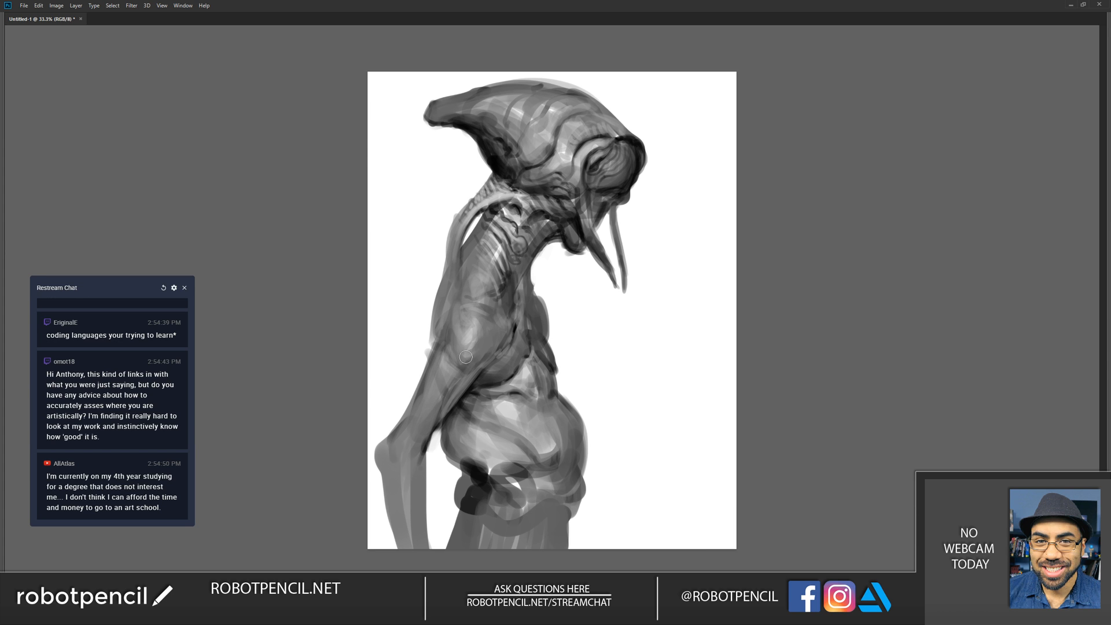
Step: Sample a grey from the back of the arm and shade down the upper arm and along the upper back
{"action": "left_click", "coordinate": [437, 346], "text": "alt"}
{"action": "left_click_drag", "start_coordinate": [440, 339], "coordinate": [419, 410]}
{"action": "left_click_drag", "start_coordinate": [439, 349], "coordinate": [429, 403]}
{"action": "mouse_move", "coordinate": [448, 322]}
{"action": "left_mouse_down"}
{"action": "mouse_move", "coordinate": [460, 268]}
{"action": "mouse_move", "coordinate": [467, 322]}
{"action": "left_mouse_up"}
{"action": "mouse_move", "coordinate": [449, 283]}
{"action": "left_mouse_down"}
{"action": "mouse_move", "coordinate": [433, 344]}
{"action": "mouse_move", "coordinate": [448, 296]}
{"action": "left_mouse_up"}
Step: Sample the white background and clean up the silhouette along the chest front and beneath the jaw
{"action": "left_click", "coordinate": [551, 280], "text": "alt"}
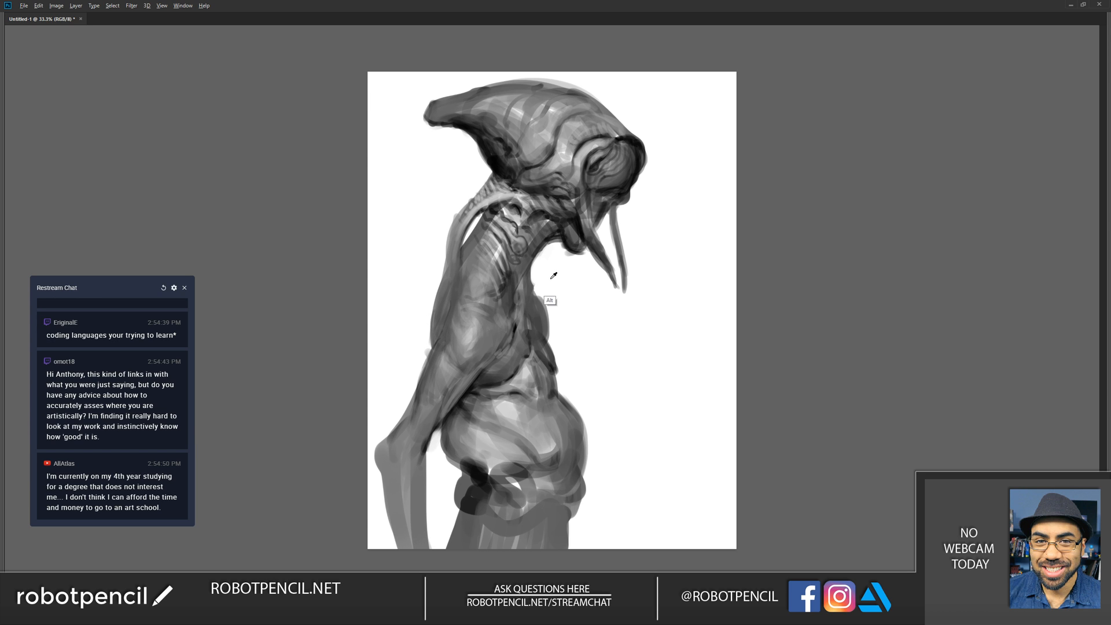
{"action": "left_click_drag", "start_coordinate": [536, 286], "coordinate": [553, 317]}
{"action": "left_click_drag", "start_coordinate": [558, 243], "coordinate": [578, 258]}
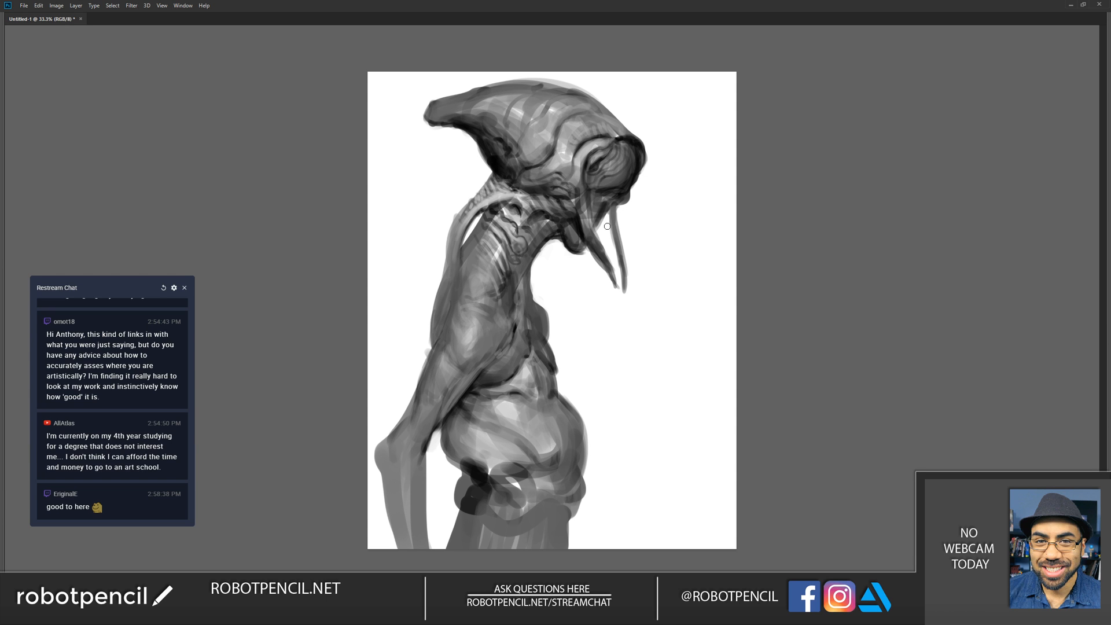
Step: Flip the canvas horizontally and paint tendon-like folds from the jaw to the neck with a smaller brush
{"action": "key", "text": "F2"}
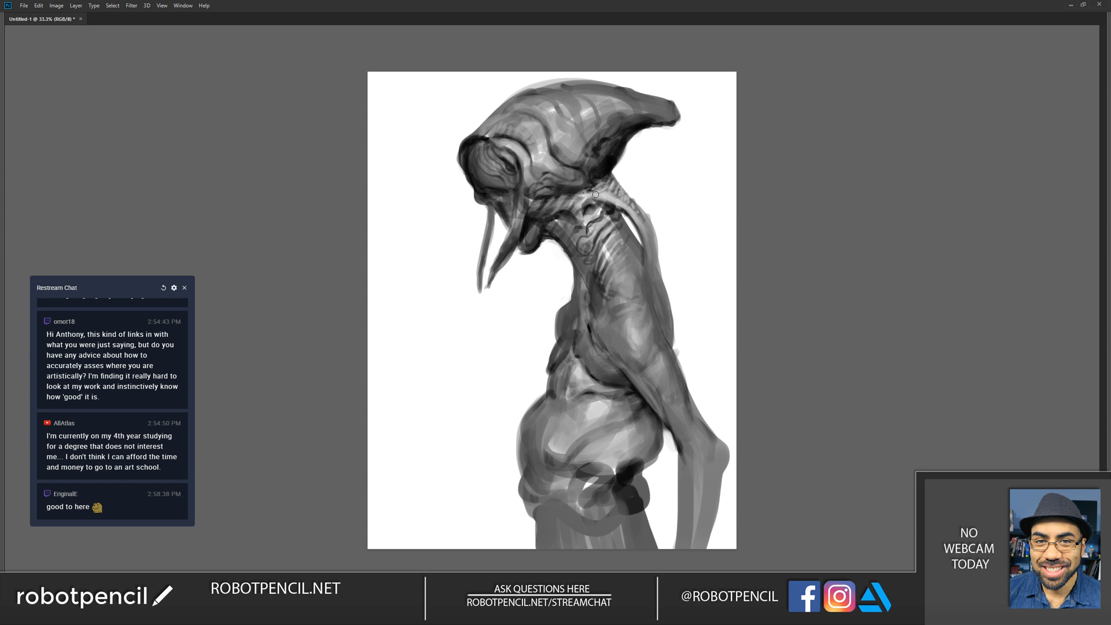
{"action": "key", "text": "bracketleft"}
{"action": "key", "text": "bracketleft"}
{"action": "mouse_move", "coordinate": [557, 205]}
{"action": "left_mouse_down"}
{"action": "mouse_move", "coordinate": [535, 237]}
{"action": "mouse_move", "coordinate": [544, 219]}
{"action": "left_mouse_up"}
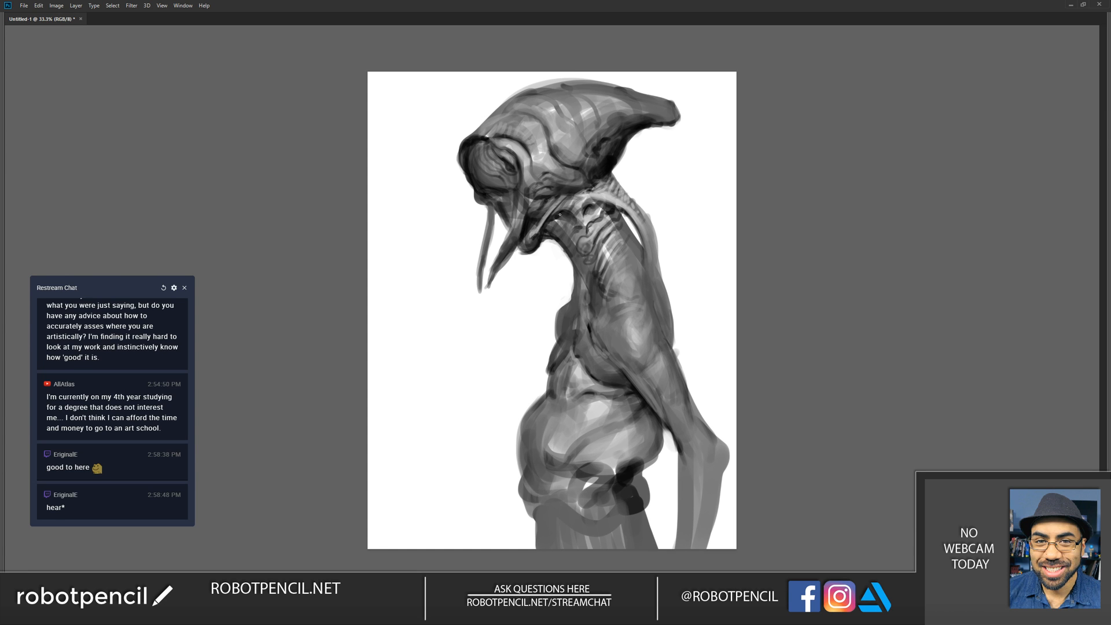
{"action": "left_click_drag", "start_coordinate": [549, 203], "coordinate": [533, 225]}
{"action": "left_click_drag", "start_coordinate": [542, 197], "coordinate": [580, 191]}
Step: Flip the canvas back and refine the base and length of the near tusk with a much smaller brush
{"action": "key", "text": "ctrl+shift+h"}
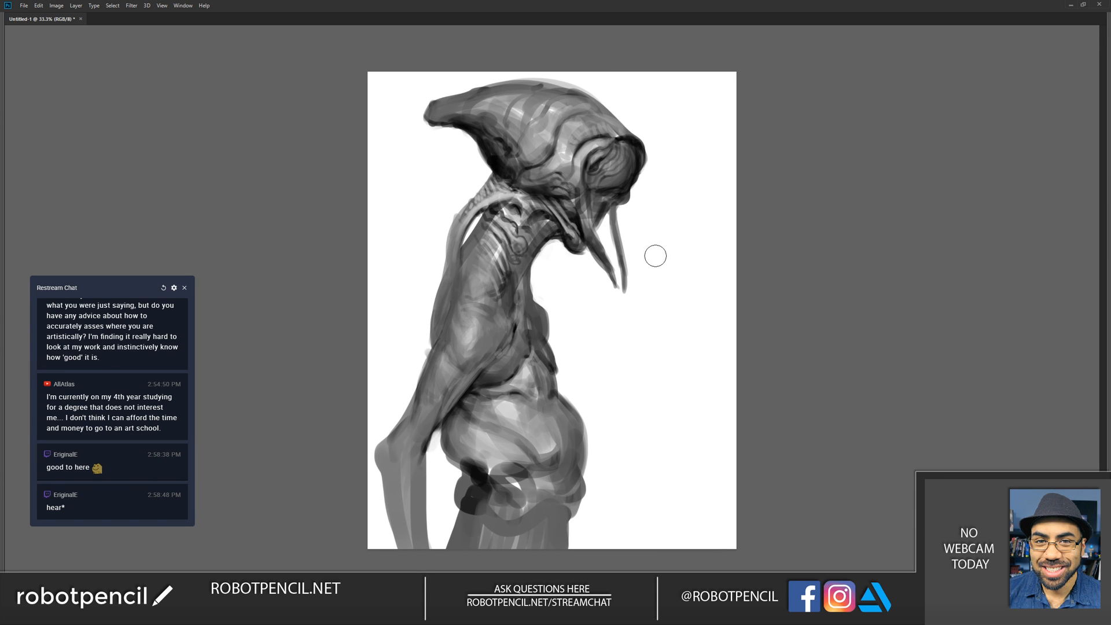
{"action": "key", "text": "bracketleft"}
{"action": "key", "text": "bracketleft"}
{"action": "key", "text": "bracketleft"}
{"action": "key", "text": "bracketleft"}
{"action": "key", "text": "bracketleft"}
{"action": "mouse_move", "coordinate": [589, 184]}
{"action": "left_mouse_down"}
{"action": "mouse_move", "coordinate": [613, 198]}
{"action": "mouse_move", "coordinate": [604, 211]}
{"action": "left_mouse_up"}
{"action": "mouse_move", "coordinate": [590, 194]}
{"action": "left_mouse_down"}
{"action": "mouse_move", "coordinate": [584, 234]}
{"action": "mouse_move", "coordinate": [584, 223]}
{"action": "left_mouse_up"}
{"action": "left_click_drag", "start_coordinate": [587, 188], "coordinate": [590, 223]}
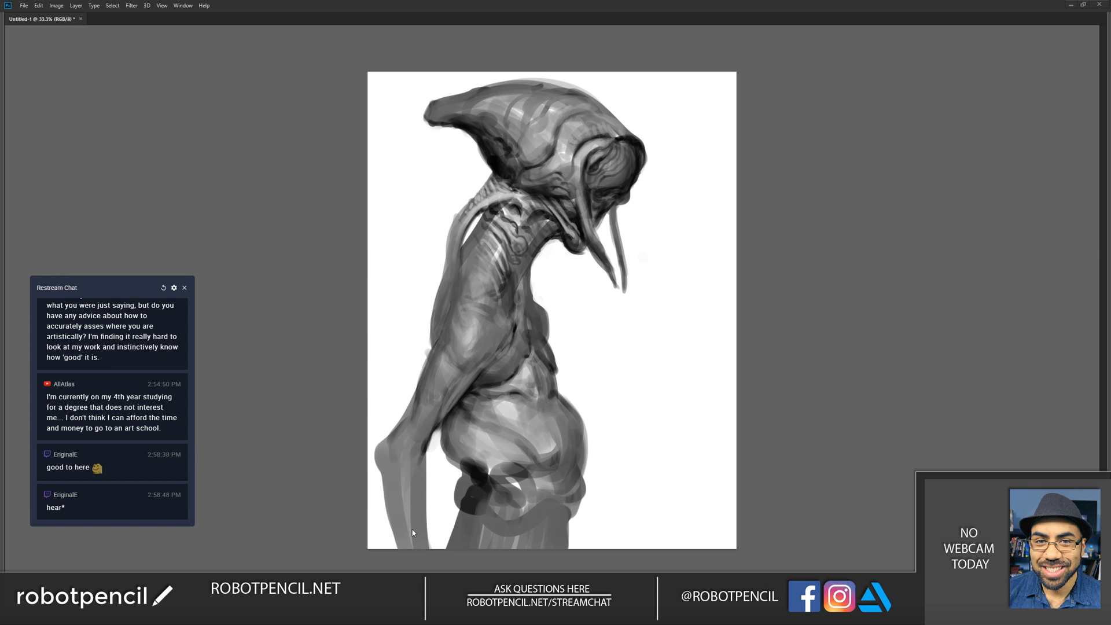
Step: Open the Restream Chat settings, move the chat window higher beside the canvas and close the settings
{"action": "left_click", "coordinate": [174, 288]}
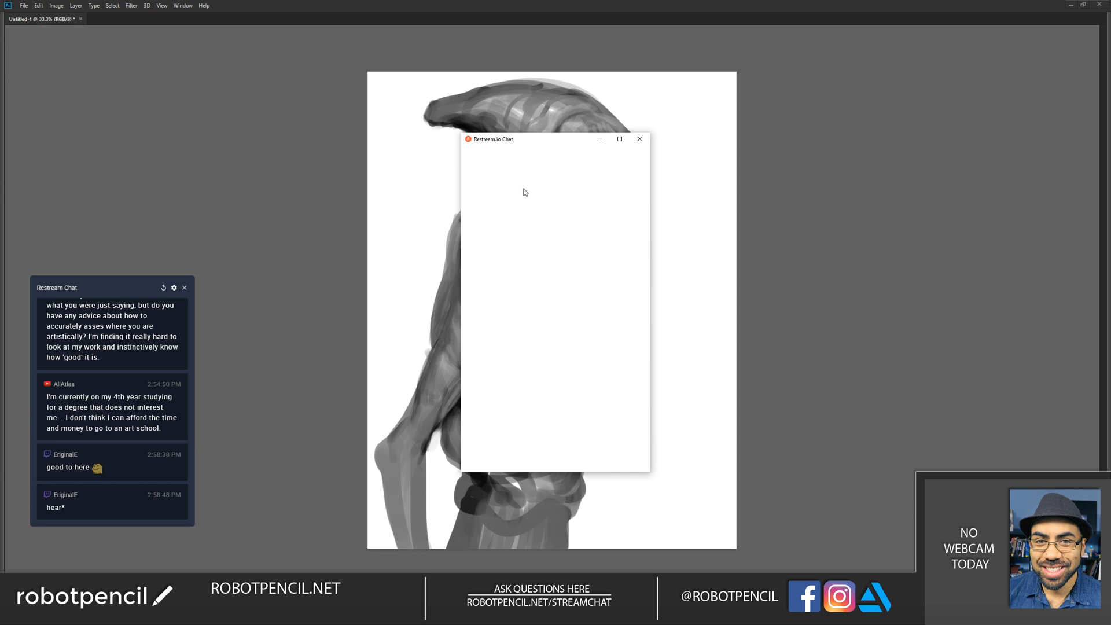
{"action": "left_click", "coordinate": [489, 195]}
{"action": "left_click", "coordinate": [491, 196]}
{"action": "left_click_drag", "start_coordinate": [138, 285], "coordinate": [145, 224]}
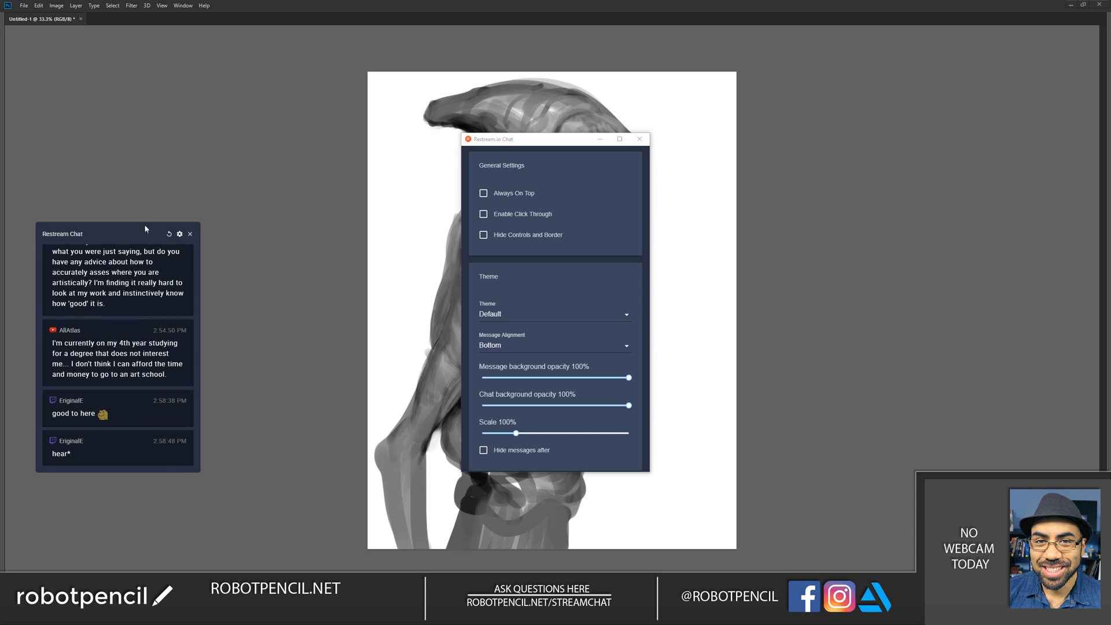
{"action": "left_click_drag", "start_coordinate": [198, 465], "coordinate": [236, 401]}
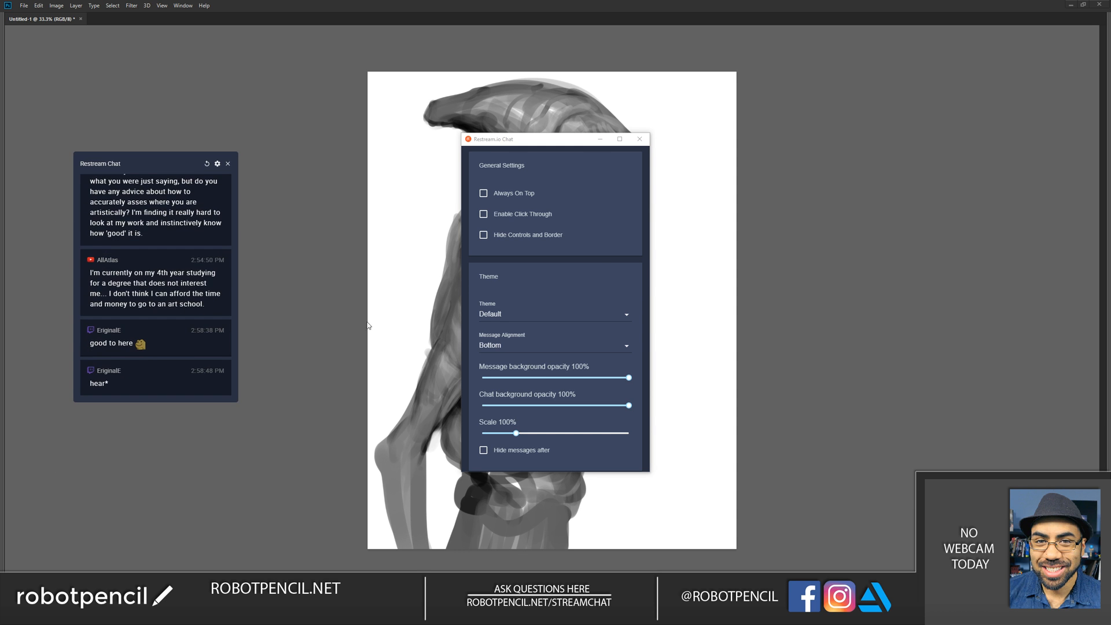
{"action": "left_click", "coordinate": [639, 139]}
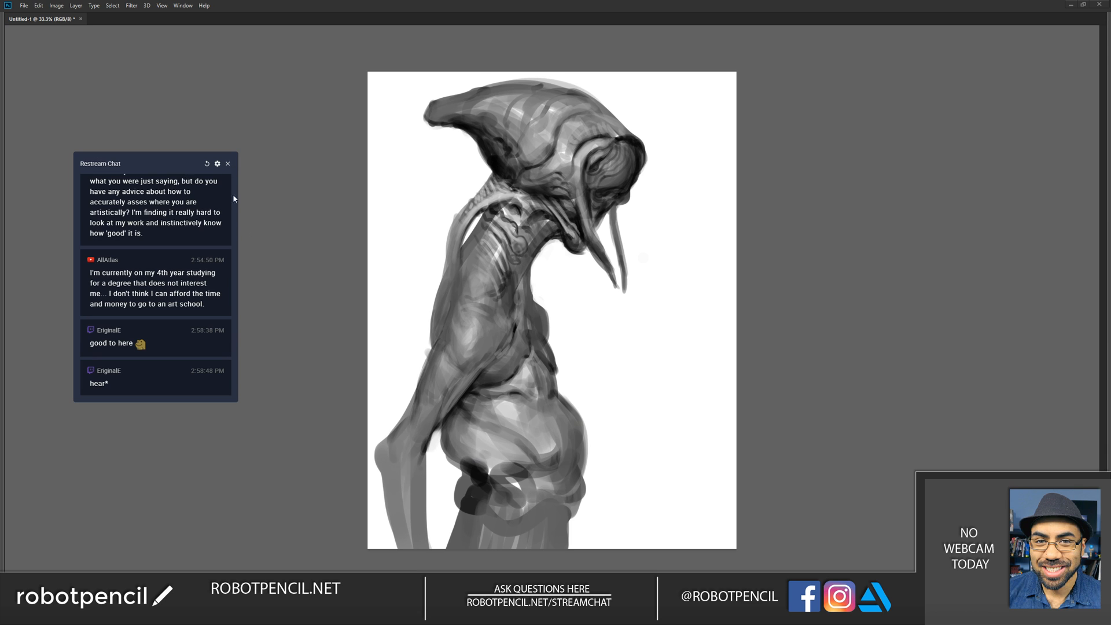
{"action": "left_click_drag", "start_coordinate": [238, 401], "coordinate": [244, 415]}
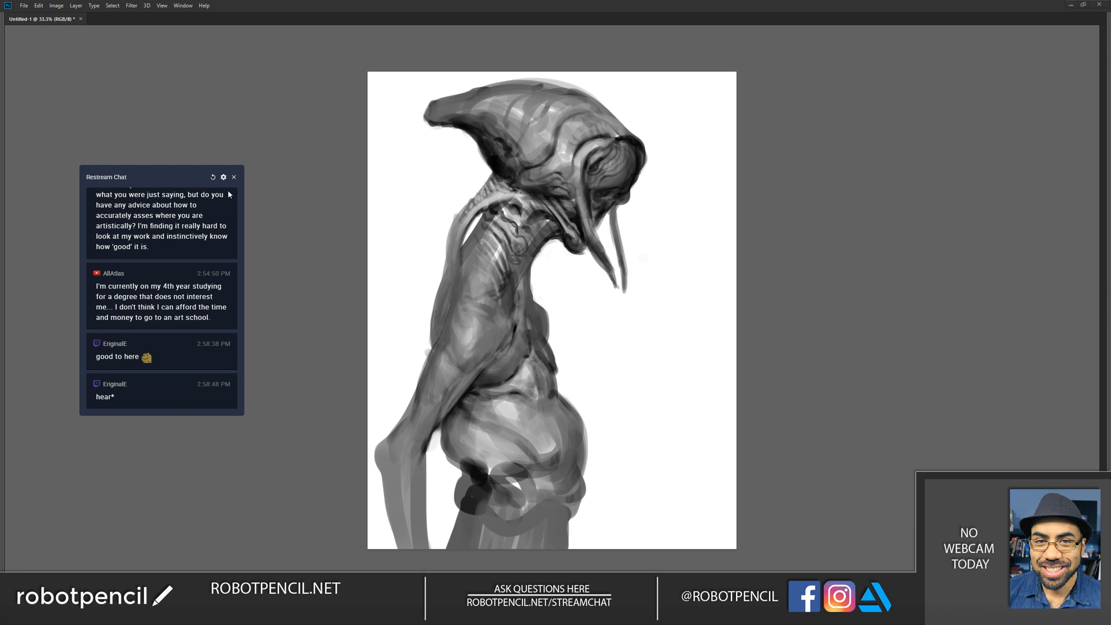
Step: Reopen the chat settings and enable Always On Top and Click Through, with chat background opacity 51%, message background opacity 50% and scale 68%
{"action": "left_click", "coordinate": [213, 177]}
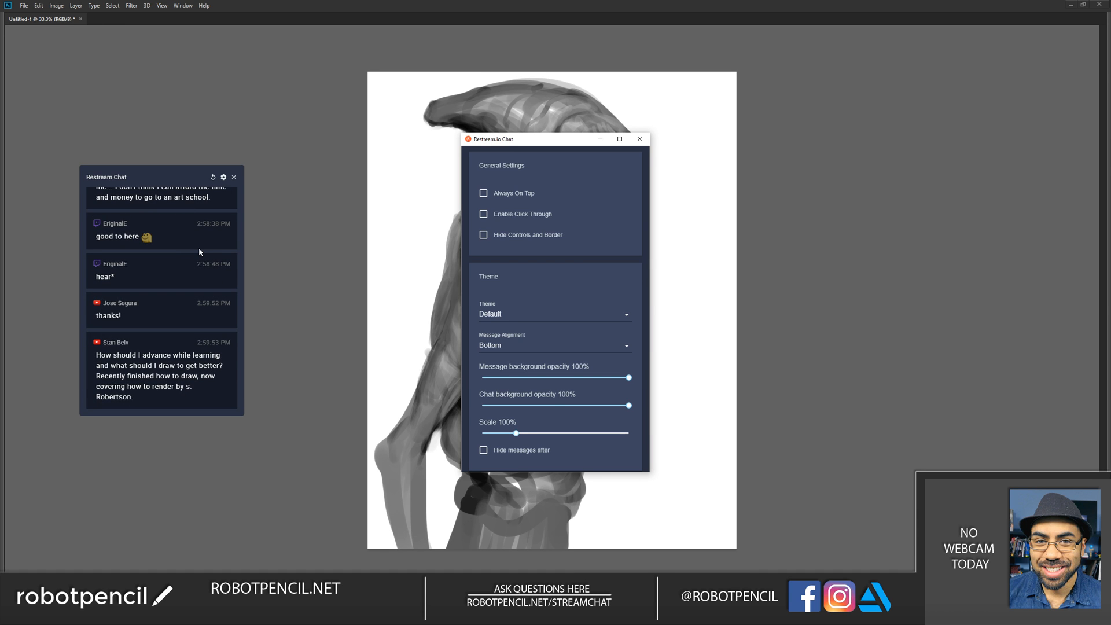
{"action": "left_click", "coordinate": [490, 195]}
{"action": "left_click_drag", "start_coordinate": [626, 406], "coordinate": [556, 405]}
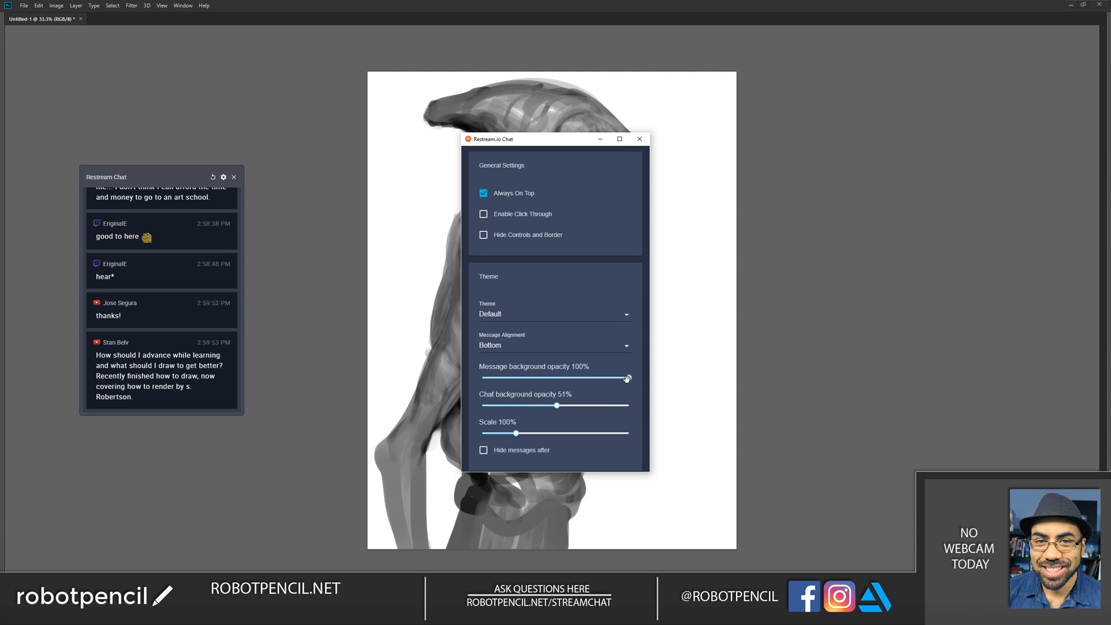
{"action": "left_click_drag", "start_coordinate": [590, 377], "coordinate": [556, 386]}
{"action": "left_click_drag", "start_coordinate": [514, 434], "coordinate": [504, 433]}
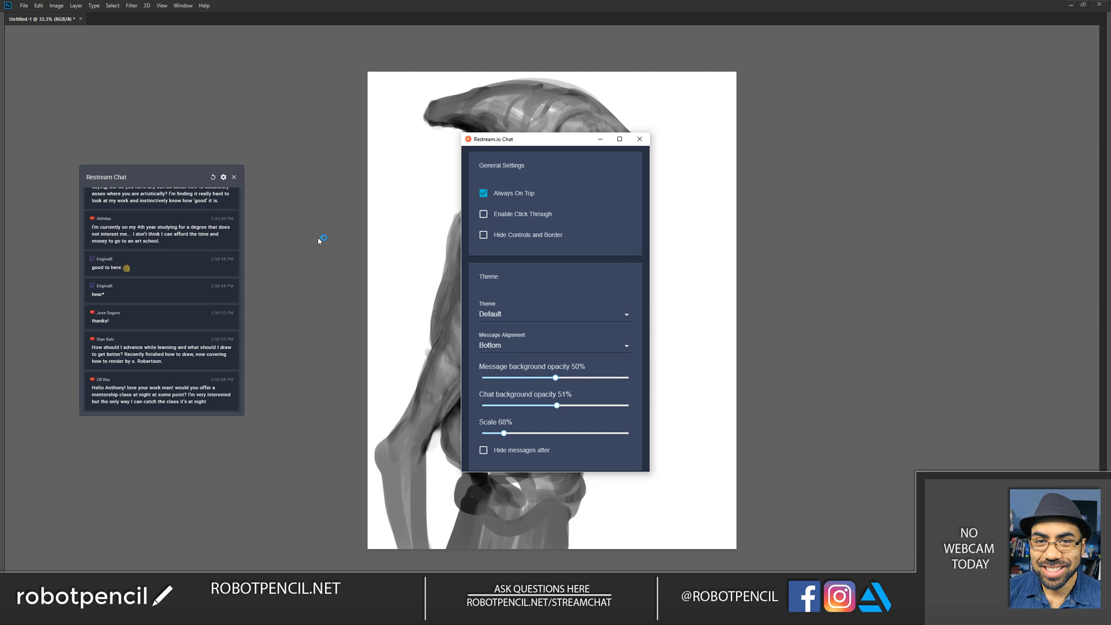
{"action": "left_click", "coordinate": [484, 214]}
{"action": "scroll", "coordinate": [218, 258], "scroll_direction": "up", "scroll_amount": 1}
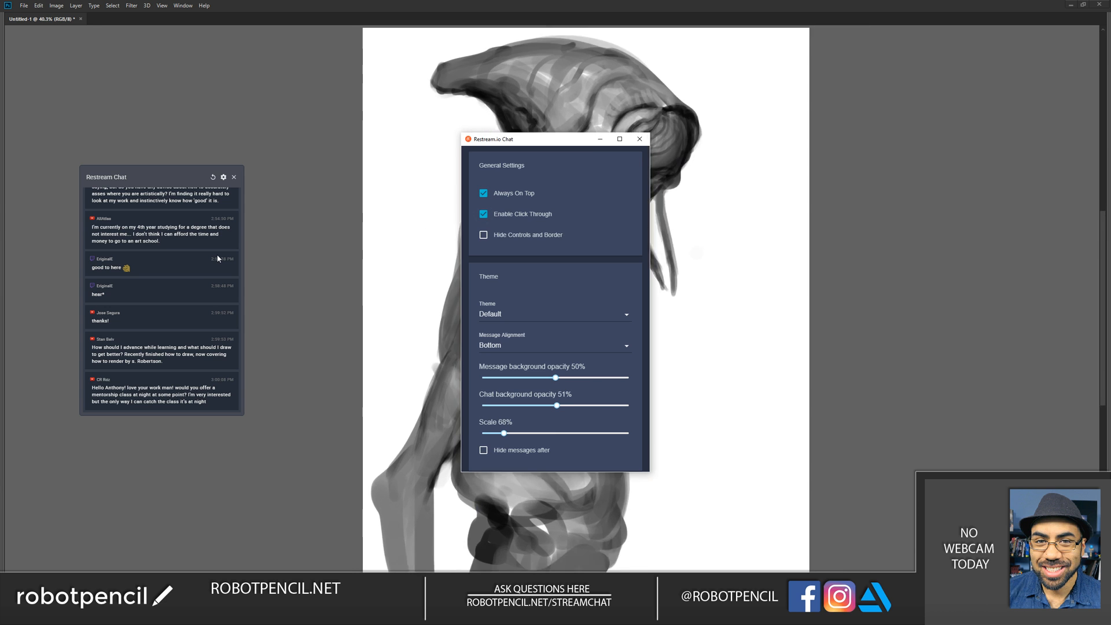
{"action": "scroll", "coordinate": [218, 259], "scroll_direction": "down", "scroll_amount": 2}
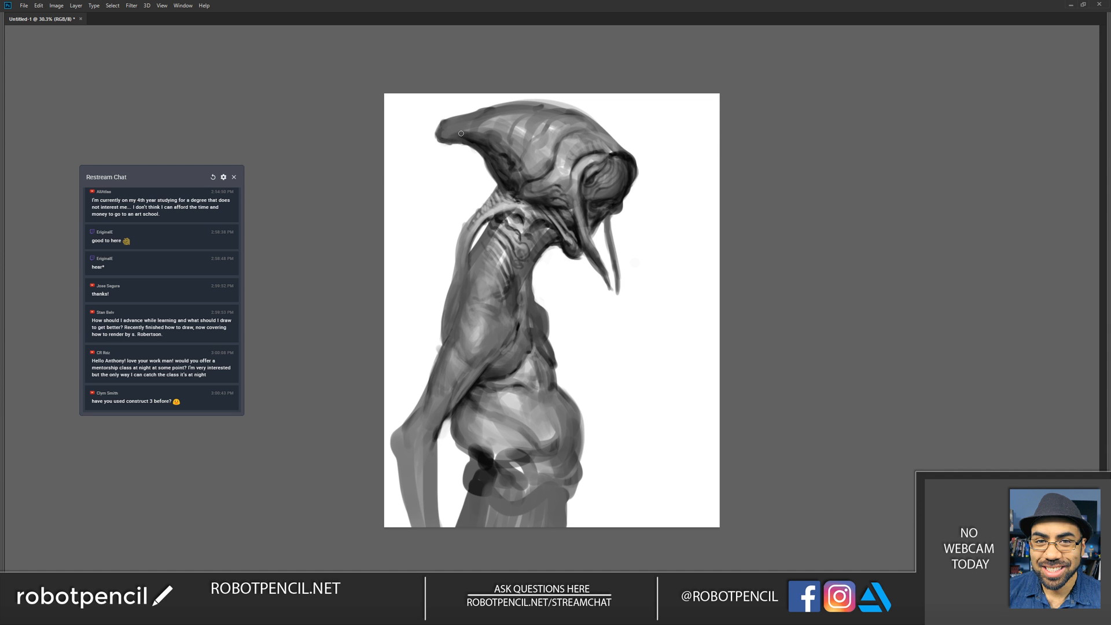
Step: Enlarge the brush and shade from the tip of the crest into the side of the head
{"action": "key", "text": "bracketright"}
{"action": "key", "text": "bracketright"}
{"action": "key", "text": "bracketright"}
{"action": "left_click_drag", "start_coordinate": [449, 132], "coordinate": [511, 135]}
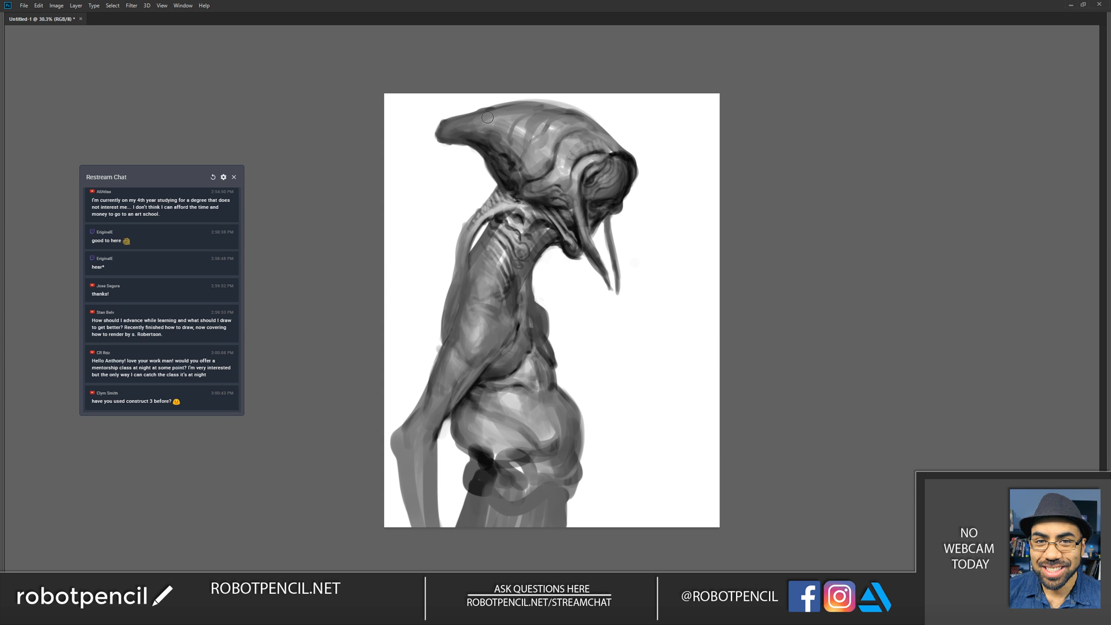
Step: Flip the canvas horizontally, sample a grey from the upper head and shade the crest's top edge and the forehead
{"action": "key", "text": "ctrl+f"}
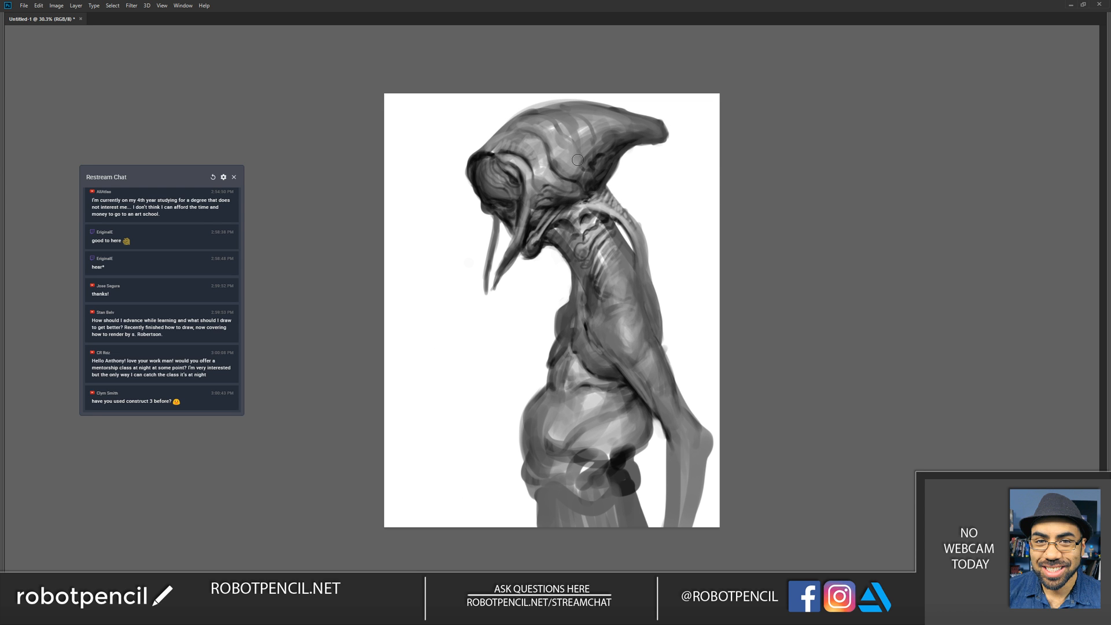
{"action": "key", "text": "alt"}
{"action": "left_click", "coordinate": [534, 113], "text": "alt"}
{"action": "left_click_drag", "start_coordinate": [535, 111], "coordinate": [596, 107]}
{"action": "mouse_move", "coordinate": [528, 122]}
{"action": "left_mouse_down"}
{"action": "mouse_move", "coordinate": [503, 143]}
{"action": "mouse_move", "coordinate": [515, 131]}
{"action": "mouse_move", "coordinate": [549, 139]}
{"action": "mouse_move", "coordinate": [492, 146]}
{"action": "mouse_move", "coordinate": [544, 164]}
{"action": "left_mouse_up"}
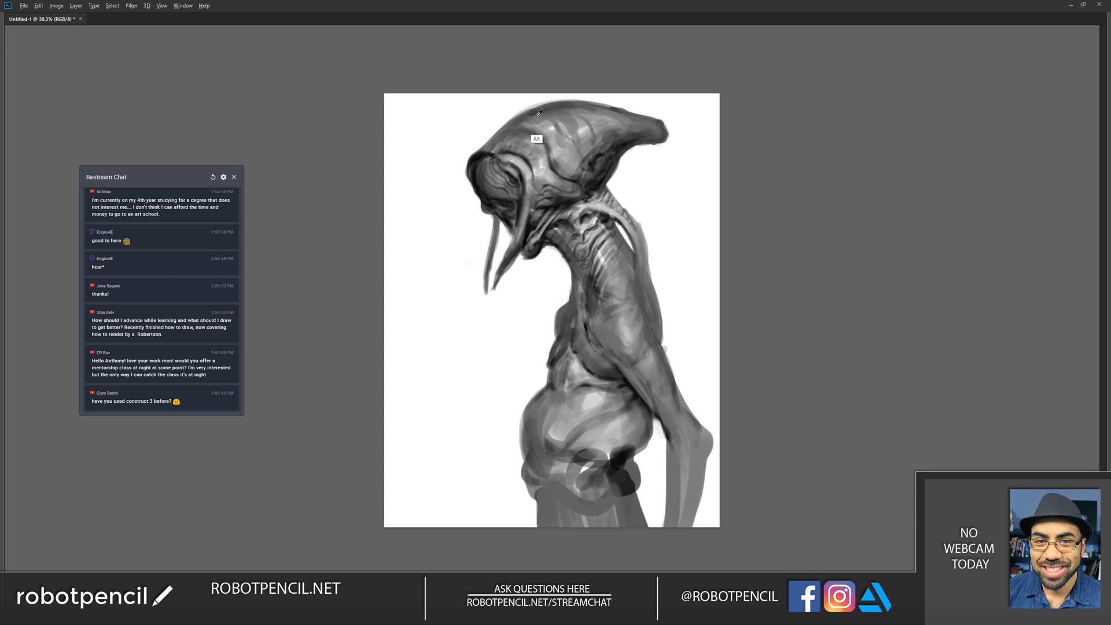
{"action": "mouse_move", "coordinate": [531, 123]}
{"action": "left_mouse_down"}
{"action": "mouse_move", "coordinate": [572, 120]}
{"action": "mouse_move", "coordinate": [511, 151]}
{"action": "mouse_move", "coordinate": [592, 131]}
{"action": "mouse_move", "coordinate": [530, 158]}
{"action": "mouse_move", "coordinate": [604, 139]}
{"action": "mouse_move", "coordinate": [519, 160]}
{"action": "mouse_move", "coordinate": [622, 125]}
{"action": "mouse_move", "coordinate": [532, 166]}
{"action": "left_mouse_up"}
Step: Darken and unify the side of the head with broad strokes of a much larger brush, resampling the grey for the cheek
{"action": "key", "text": "bracketright"}
{"action": "key", "text": "bracketright"}
{"action": "key", "text": "bracketright"}
{"action": "key", "text": "bracketright"}
{"action": "key", "text": "bracketright"}
{"action": "left_click_drag", "start_coordinate": [585, 142], "coordinate": [531, 151]}
{"action": "left_click_drag", "start_coordinate": [616, 120], "coordinate": [534, 149]}
{"action": "mouse_move", "coordinate": [606, 120]}
{"action": "left_mouse_down"}
{"action": "mouse_move", "coordinate": [543, 171]}
{"action": "mouse_move", "coordinate": [532, 150]}
{"action": "left_mouse_up"}
{"action": "left_click", "coordinate": [584, 128], "text": "alt"}
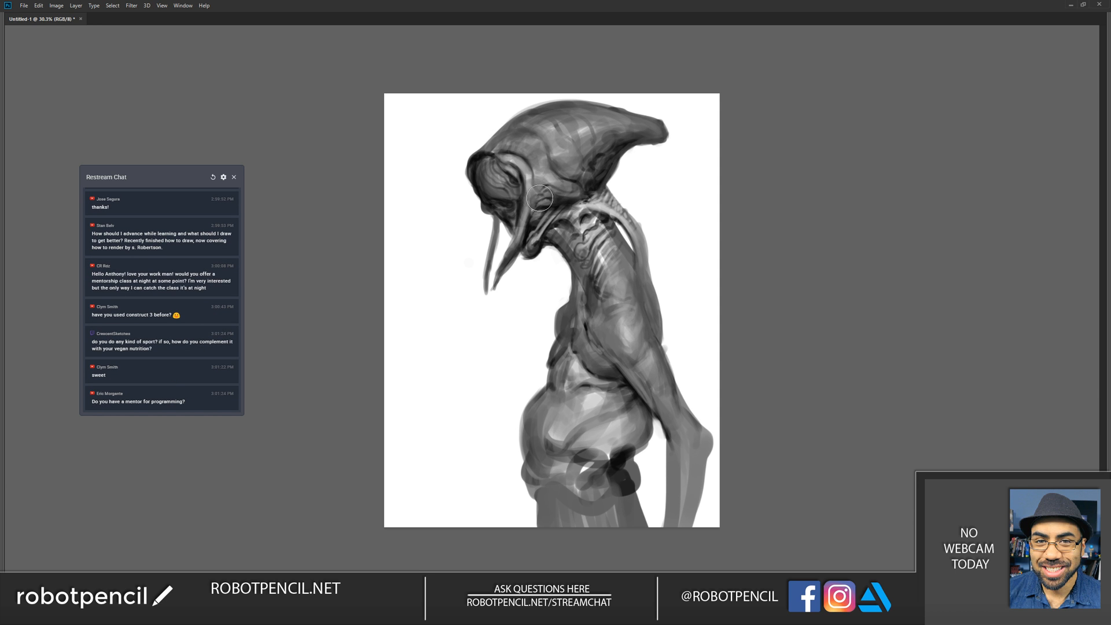
{"action": "mouse_move", "coordinate": [514, 163]}
{"action": "left_mouse_down"}
{"action": "mouse_move", "coordinate": [537, 184]}
{"action": "mouse_move", "coordinate": [550, 179]}
{"action": "left_mouse_up"}
Step: Flip the canvas back and glaze grey over the bright neck ribs, reducing the brush to add a dark fold
{"action": "key", "text": "ctrl+shift+h"}
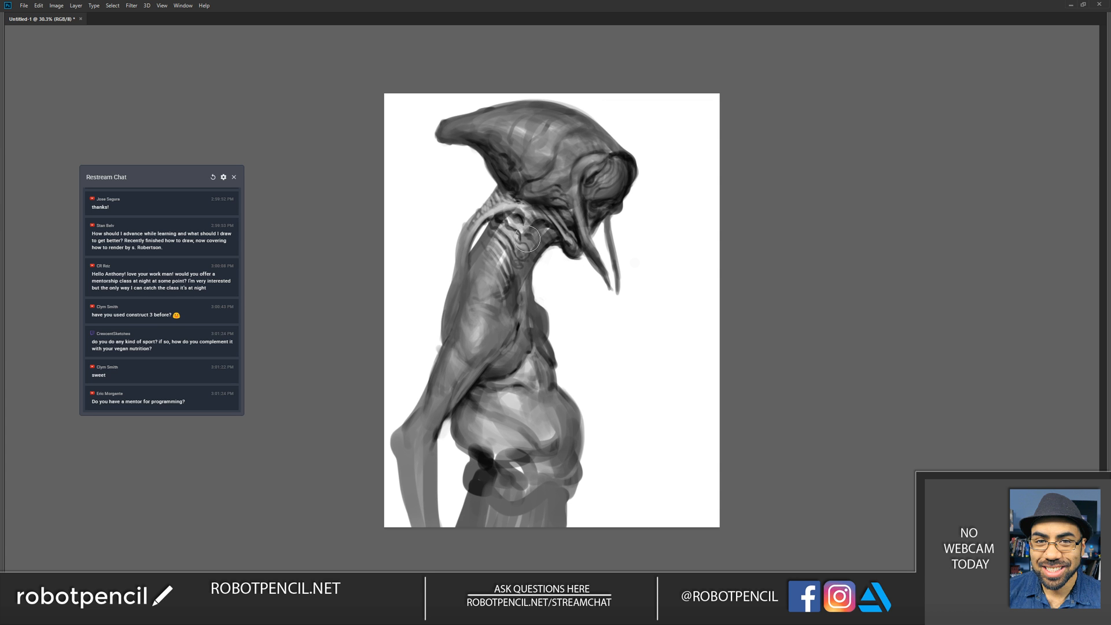
{"action": "mouse_move", "coordinate": [497, 230]}
{"action": "left_mouse_down"}
{"action": "mouse_move", "coordinate": [483, 276]}
{"action": "mouse_move", "coordinate": [509, 245]}
{"action": "mouse_move", "coordinate": [496, 271]}
{"action": "mouse_move", "coordinate": [488, 258]}
{"action": "mouse_move", "coordinate": [506, 231]}
{"action": "mouse_move", "coordinate": [484, 289]}
{"action": "mouse_move", "coordinate": [477, 258]}
{"action": "mouse_move", "coordinate": [499, 232]}
{"action": "mouse_move", "coordinate": [497, 306]}
{"action": "left_mouse_up"}
{"action": "mouse_move", "coordinate": [507, 259]}
{"action": "left_mouse_down"}
{"action": "mouse_move", "coordinate": [496, 329]}
{"action": "mouse_move", "coordinate": [486, 308]}
{"action": "mouse_move", "coordinate": [481, 325]}
{"action": "mouse_move", "coordinate": [487, 300]}
{"action": "mouse_move", "coordinate": [480, 322]}
{"action": "left_mouse_up"}
{"action": "key", "text": "bracketleft"}
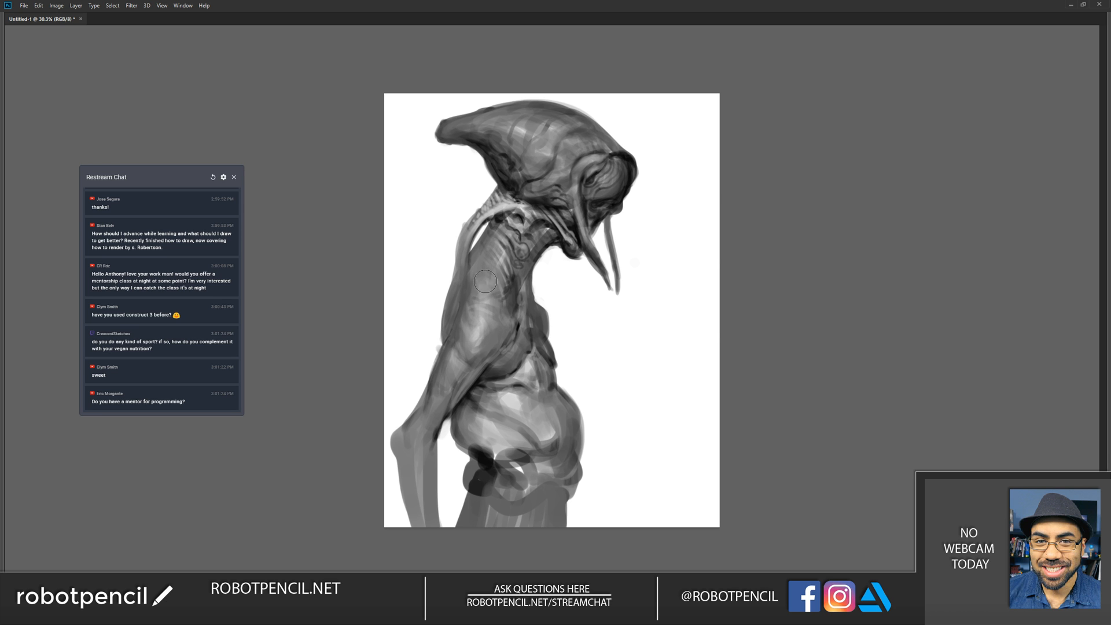
{"action": "mouse_move", "coordinate": [489, 262]}
{"action": "left_mouse_down"}
{"action": "mouse_move", "coordinate": [507, 303]}
{"action": "mouse_move", "coordinate": [510, 281]}
{"action": "mouse_move", "coordinate": [501, 290]}
{"action": "left_mouse_up"}
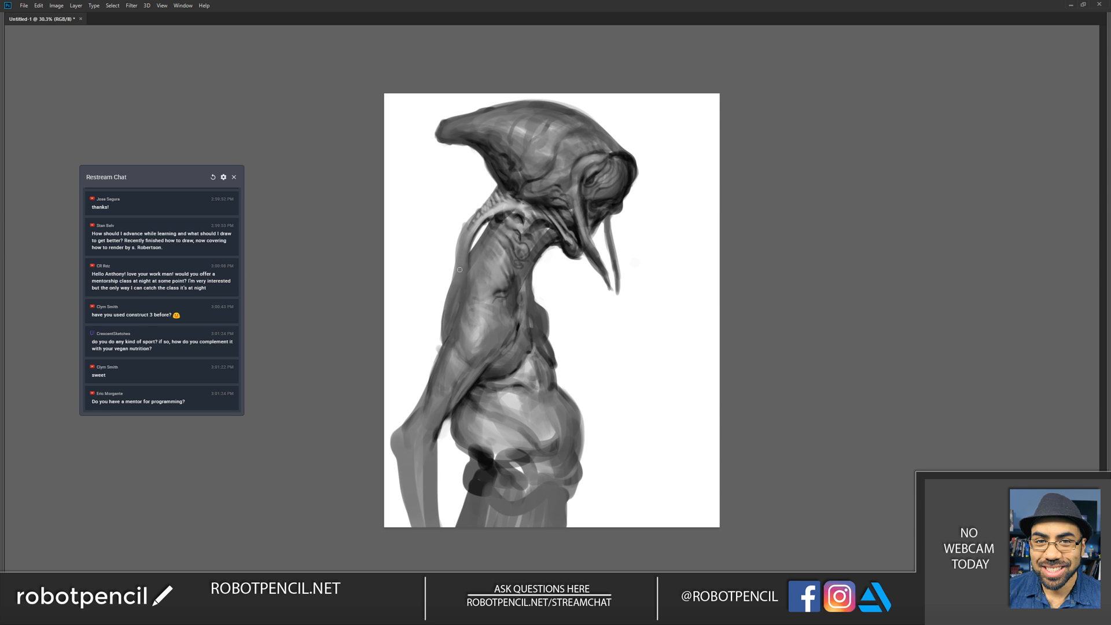
Step: Flip the canvas horizontally and tone down the bright highlights across the upper belly with grey
{"action": "key", "text": "ctrl+h"}
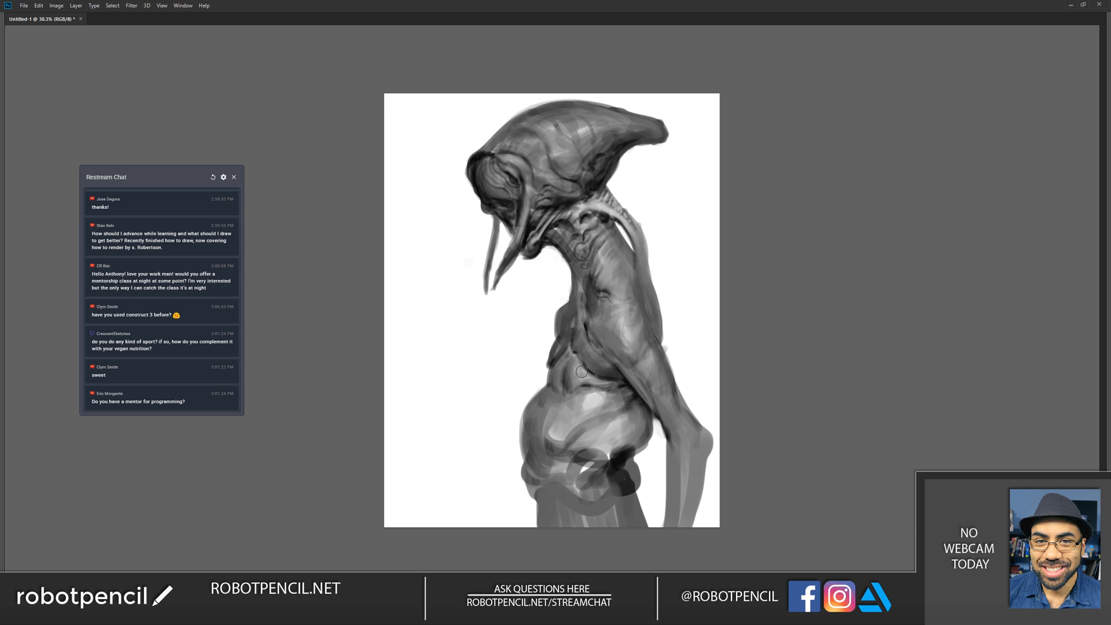
{"action": "mouse_move", "coordinate": [561, 395]}
{"action": "left_mouse_down"}
{"action": "mouse_move", "coordinate": [542, 438]}
{"action": "mouse_move", "coordinate": [548, 447]}
{"action": "mouse_move", "coordinate": [557, 422]}
{"action": "mouse_move", "coordinate": [554, 449]}
{"action": "mouse_move", "coordinate": [564, 439]}
{"action": "mouse_move", "coordinate": [571, 451]}
{"action": "mouse_move", "coordinate": [584, 407]}
{"action": "left_mouse_up"}
{"action": "key", "text": "alt"}
Step: Block in dark tones over the hips and upper legs below the belly, using a smaller brush and flipping the canvas back
{"action": "left_click", "coordinate": [550, 440], "text": "alt"}
{"action": "mouse_move", "coordinate": [556, 465]}
{"action": "left_mouse_down"}
{"action": "mouse_move", "coordinate": [552, 500]}
{"action": "mouse_move", "coordinate": [544, 490]}
{"action": "mouse_move", "coordinate": [559, 494]}
{"action": "mouse_move", "coordinate": [616, 465]}
{"action": "mouse_move", "coordinate": [582, 471]}
{"action": "mouse_move", "coordinate": [620, 463]}
{"action": "mouse_move", "coordinate": [586, 489]}
{"action": "mouse_move", "coordinate": [574, 533]}
{"action": "mouse_move", "coordinate": [564, 514]}
{"action": "mouse_move", "coordinate": [547, 549]}
{"action": "left_mouse_up"}
{"action": "key", "text": "["}
{"action": "key", "text": "["}
{"action": "key", "text": "["}
{"action": "key", "text": "["}
{"action": "key", "text": "["}
{"action": "key", "text": "["}
{"action": "key", "text": "["}
{"action": "key", "text": "["}
{"action": "mouse_move", "coordinate": [541, 487]}
{"action": "left_mouse_down"}
{"action": "mouse_move", "coordinate": [533, 520]}
{"action": "mouse_move", "coordinate": [535, 497]}
{"action": "mouse_move", "coordinate": [551, 495]}
{"action": "mouse_move", "coordinate": [557, 522]}
{"action": "mouse_move", "coordinate": [596, 479]}
{"action": "left_mouse_up"}
{"action": "key", "text": "ctrl+f"}
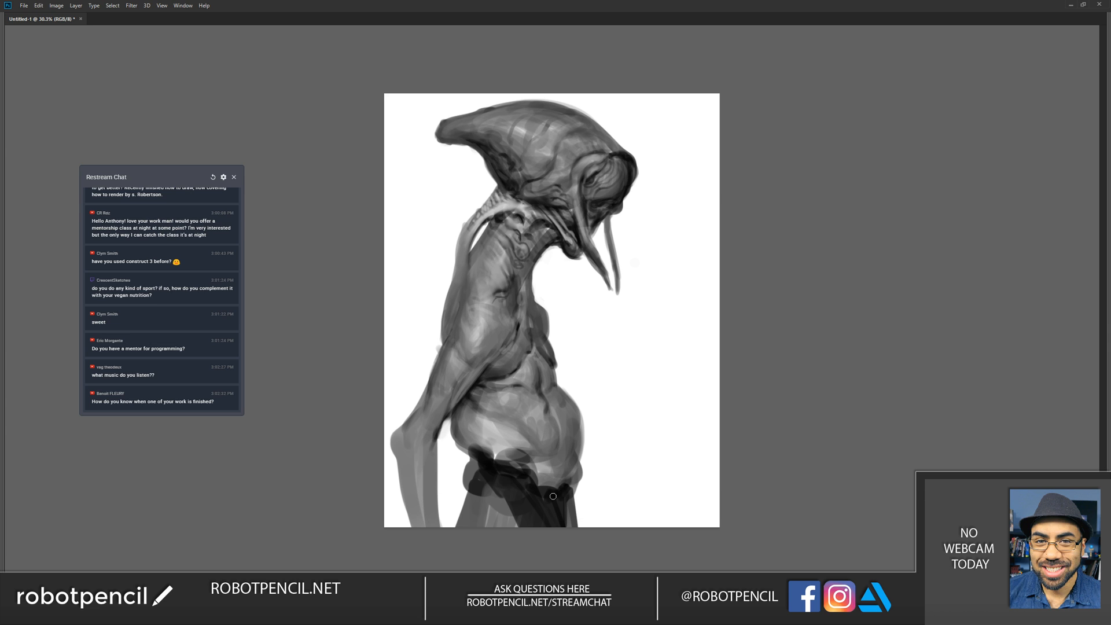
{"action": "mouse_move", "coordinate": [493, 479]}
{"action": "left_mouse_down"}
{"action": "mouse_move", "coordinate": [472, 464]}
{"action": "mouse_move", "coordinate": [486, 487]}
{"action": "mouse_move", "coordinate": [486, 469]}
{"action": "mouse_move", "coordinate": [476, 496]}
{"action": "mouse_move", "coordinate": [506, 492]}
{"action": "mouse_move", "coordinate": [466, 517]}
{"action": "mouse_move", "coordinate": [517, 485]}
{"action": "left_mouse_up"}
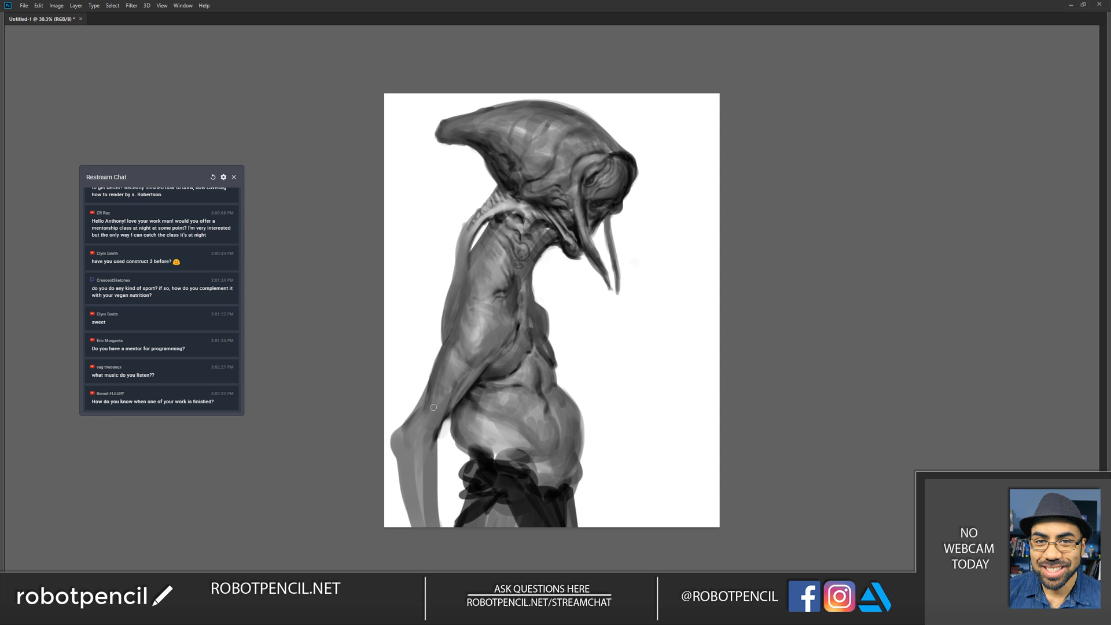
Step: Shade the elbow and forearm, and model the long tendon running from the neck down behind the arm with sampled greys
{"action": "mouse_move", "coordinate": [414, 453]}
{"action": "left_mouse_down"}
{"action": "mouse_move", "coordinate": [420, 527]}
{"action": "mouse_move", "coordinate": [424, 443]}
{"action": "mouse_move", "coordinate": [424, 524]}
{"action": "mouse_move", "coordinate": [424, 466]}
{"action": "left_mouse_up"}
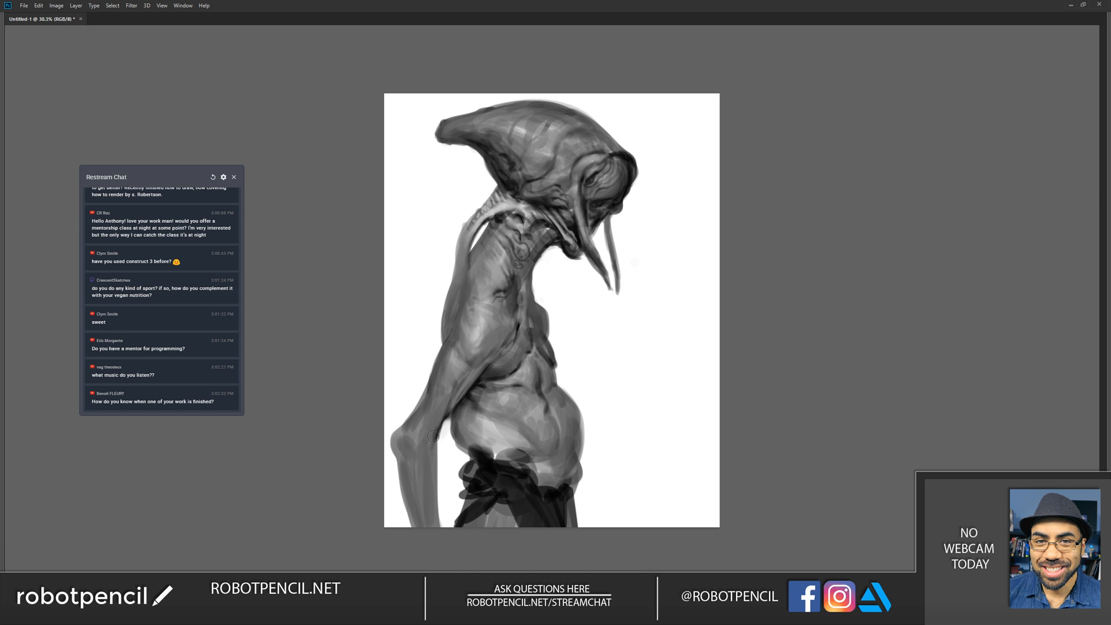
{"action": "left_click", "coordinate": [492, 210], "text": "alt"}
{"action": "mouse_move", "coordinate": [469, 229]}
{"action": "left_mouse_down"}
{"action": "mouse_move", "coordinate": [454, 320]}
{"action": "mouse_move", "coordinate": [452, 307]}
{"action": "left_mouse_up"}
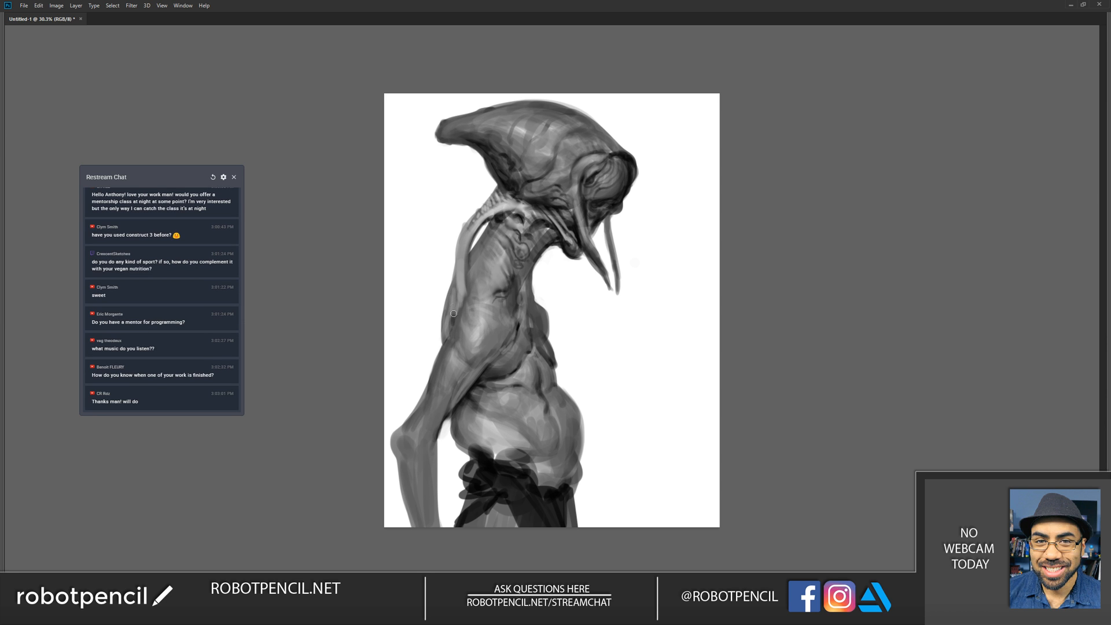
{"action": "left_click_drag", "start_coordinate": [455, 297], "coordinate": [453, 319]}
{"action": "left_click", "coordinate": [454, 315], "text": "alt"}
{"action": "left_click_drag", "start_coordinate": [457, 270], "coordinate": [458, 289]}
{"action": "mouse_move", "coordinate": [466, 249]}
{"action": "left_mouse_down"}
{"action": "mouse_move", "coordinate": [466, 294]}
{"action": "mouse_move", "coordinate": [472, 228]}
{"action": "mouse_move", "coordinate": [449, 327]}
{"action": "left_mouse_up"}
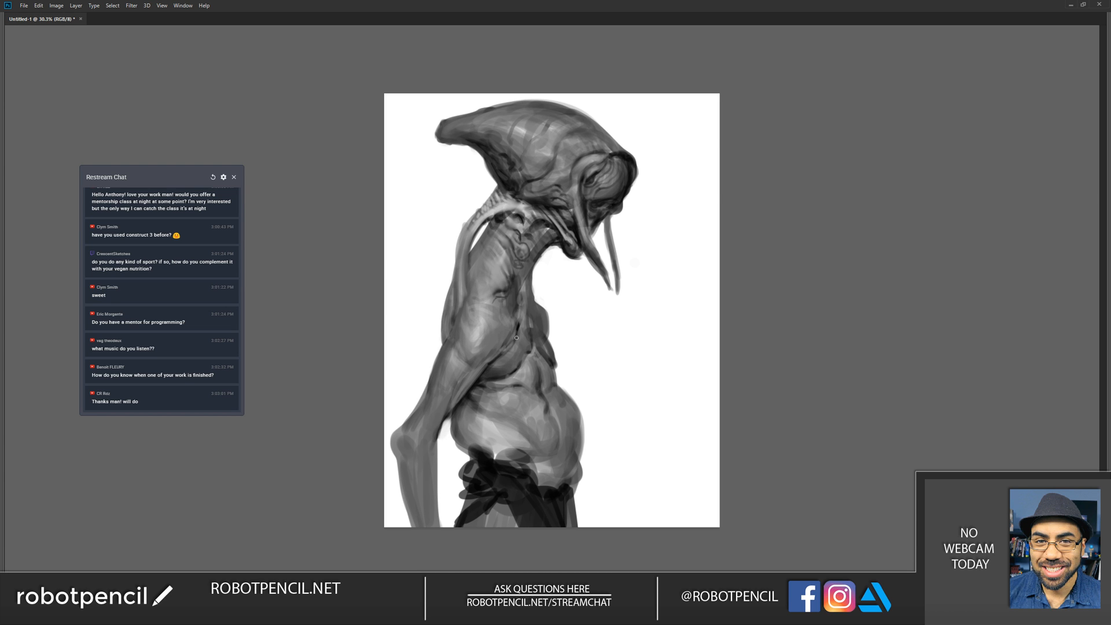
Step: Soften the chest and belly tones with grey, and paint a dark curled fold at the rear of the head
{"action": "left_click_drag", "start_coordinate": [540, 311], "coordinate": [547, 336]}
{"action": "mouse_move", "coordinate": [468, 410]}
{"action": "left_mouse_down"}
{"action": "mouse_move", "coordinate": [478, 444]}
{"action": "mouse_move", "coordinate": [548, 462]}
{"action": "left_mouse_up"}
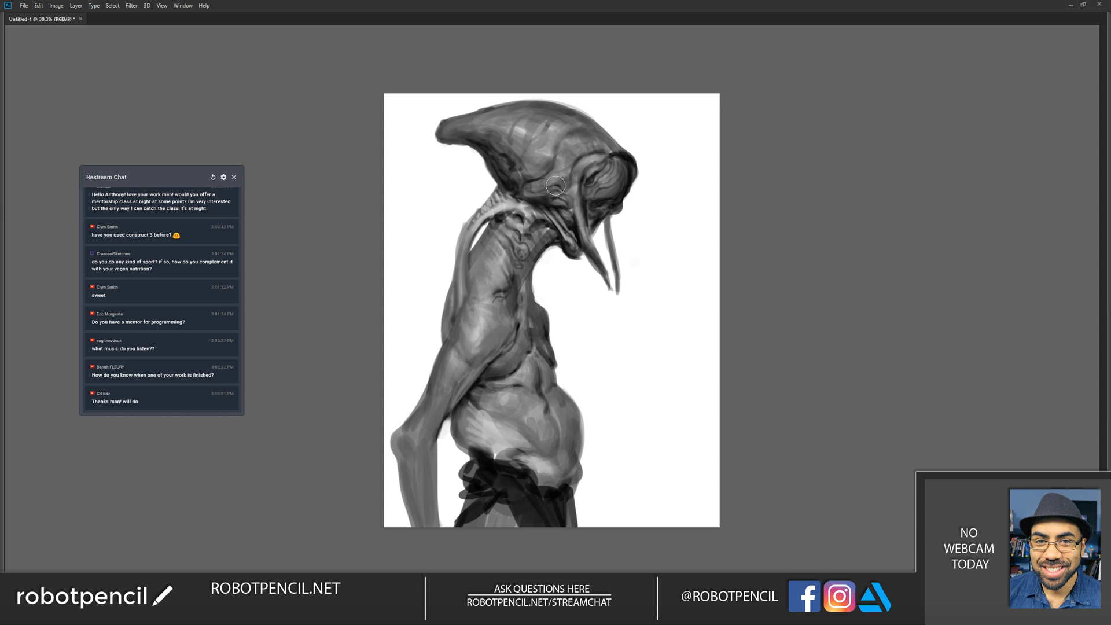
{"action": "left_click_drag", "start_coordinate": [489, 148], "coordinate": [521, 150]}
{"action": "left_click_drag", "start_coordinate": [517, 156], "coordinate": [527, 164]}
{"action": "left_click", "coordinate": [543, 209], "text": "alt"}
{"action": "left_click", "coordinate": [542, 231], "text": "alt"}
Step: Flip the canvas horizontally, refine the shading around the eye, and glaze sampled grey over the side of the head with a larger brush
{"action": "key", "text": "ctrl+shift+h"}
{"action": "left_click", "coordinate": [602, 340], "text": "ctrl"}
{"action": "left_click", "coordinate": [603, 340], "text": "ctrl"}
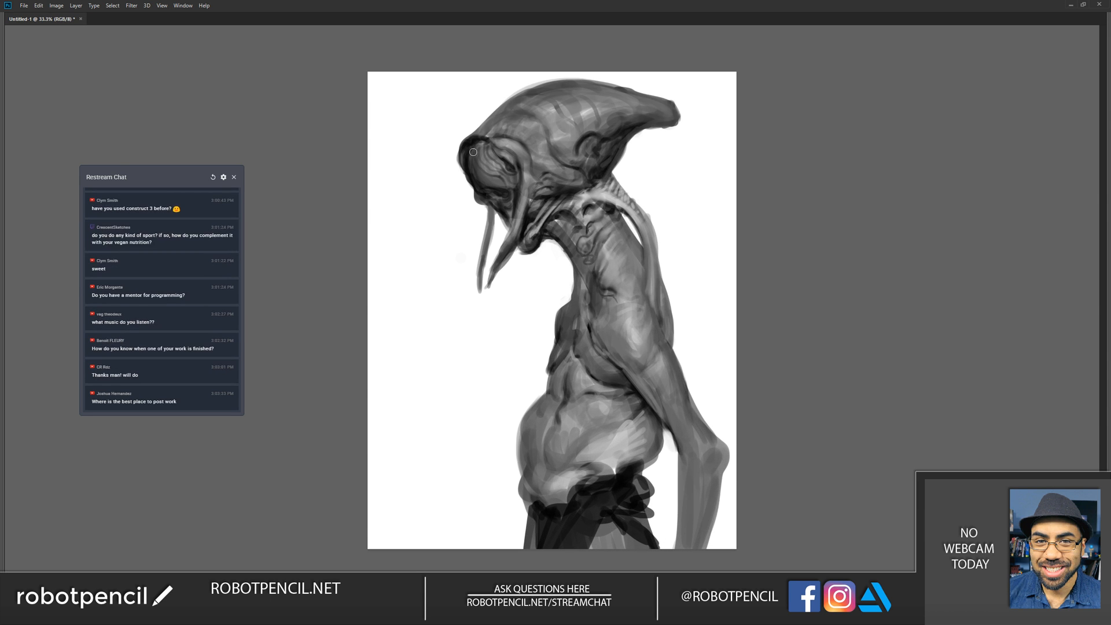
{"action": "mouse_move", "coordinate": [481, 156]}
{"action": "left_mouse_down"}
{"action": "mouse_move", "coordinate": [482, 177]}
{"action": "mouse_move", "coordinate": [506, 181]}
{"action": "mouse_move", "coordinate": [485, 174]}
{"action": "mouse_move", "coordinate": [496, 184]}
{"action": "mouse_move", "coordinate": [506, 166]}
{"action": "left_mouse_up"}
{"action": "key", "text": "]"}
{"action": "key", "text": "]"}
{"action": "key", "text": "]"}
{"action": "key", "text": "]"}
{"action": "key", "text": "]"}
{"action": "key", "text": "]"}
{"action": "left_click", "coordinate": [581, 140], "text": "alt"}
{"action": "left_click_drag", "start_coordinate": [587, 132], "coordinate": [585, 114]}
Step: Reduce the brush size considerably, flip the canvas back, and refine the folds beneath the jaw and down the upper neck
{"action": "key", "text": "["}
{"action": "key", "text": "["}
{"action": "key", "text": "["}
{"action": "key", "text": "["}
{"action": "key", "text": "["}
{"action": "key", "text": "["}
{"action": "key", "text": "["}
{"action": "key", "text": "["}
{"action": "key", "text": "["}
{"action": "key", "text": "["}
{"action": "key", "text": "["}
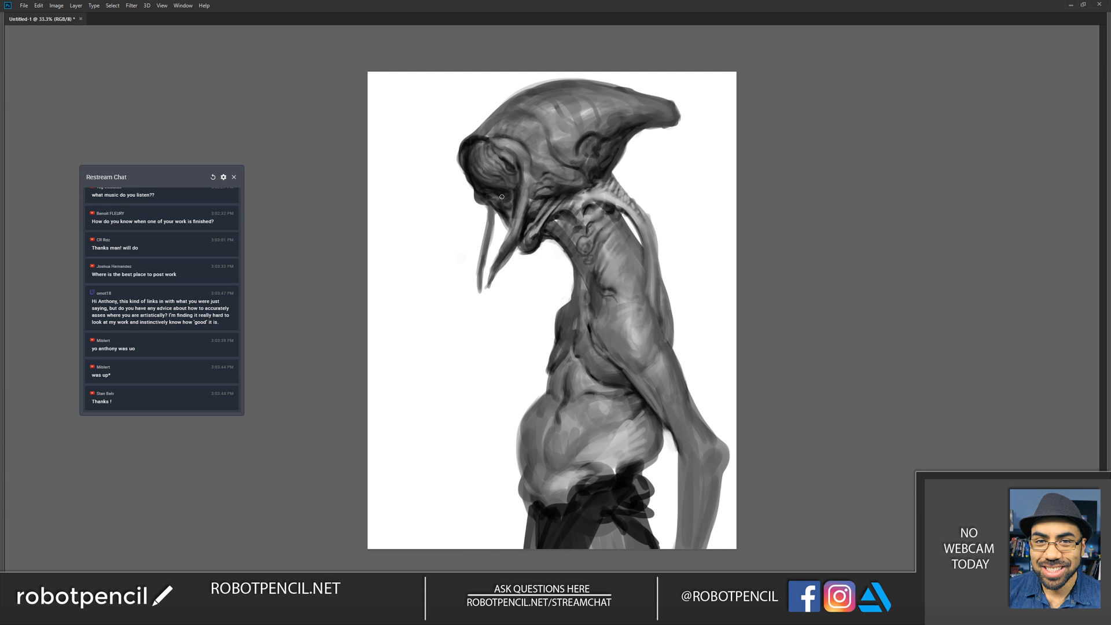
{"action": "key", "text": "ctrl+shift+h"}
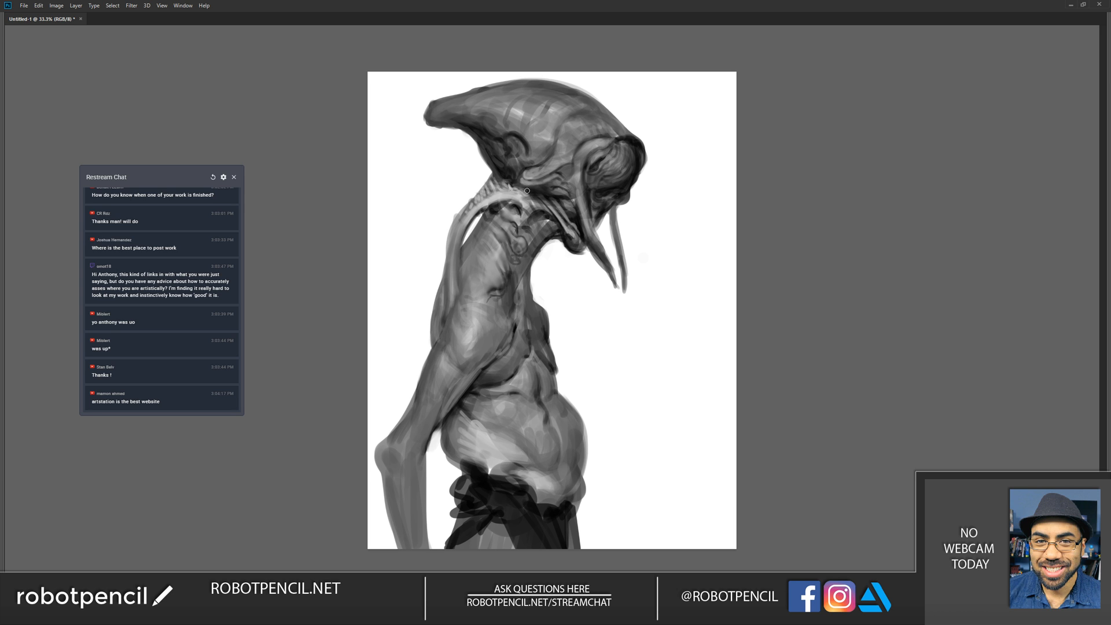
{"action": "mouse_move", "coordinate": [532, 191]}
{"action": "left_mouse_down"}
{"action": "mouse_move", "coordinate": [561, 198]}
{"action": "mouse_move", "coordinate": [541, 214]}
{"action": "left_mouse_up"}
{"action": "mouse_move", "coordinate": [512, 207]}
{"action": "left_mouse_down"}
{"action": "mouse_move", "coordinate": [476, 233]}
{"action": "mouse_move", "coordinate": [490, 219]}
{"action": "mouse_move", "coordinate": [476, 267]}
{"action": "mouse_move", "coordinate": [497, 219]}
{"action": "mouse_move", "coordinate": [490, 275]}
{"action": "mouse_move", "coordinate": [468, 273]}
{"action": "mouse_move", "coordinate": [470, 288]}
{"action": "mouse_move", "coordinate": [494, 264]}
{"action": "mouse_move", "coordinate": [482, 289]}
{"action": "mouse_move", "coordinate": [498, 251]}
{"action": "left_mouse_up"}
{"action": "left_click", "coordinate": [488, 301], "text": "alt"}
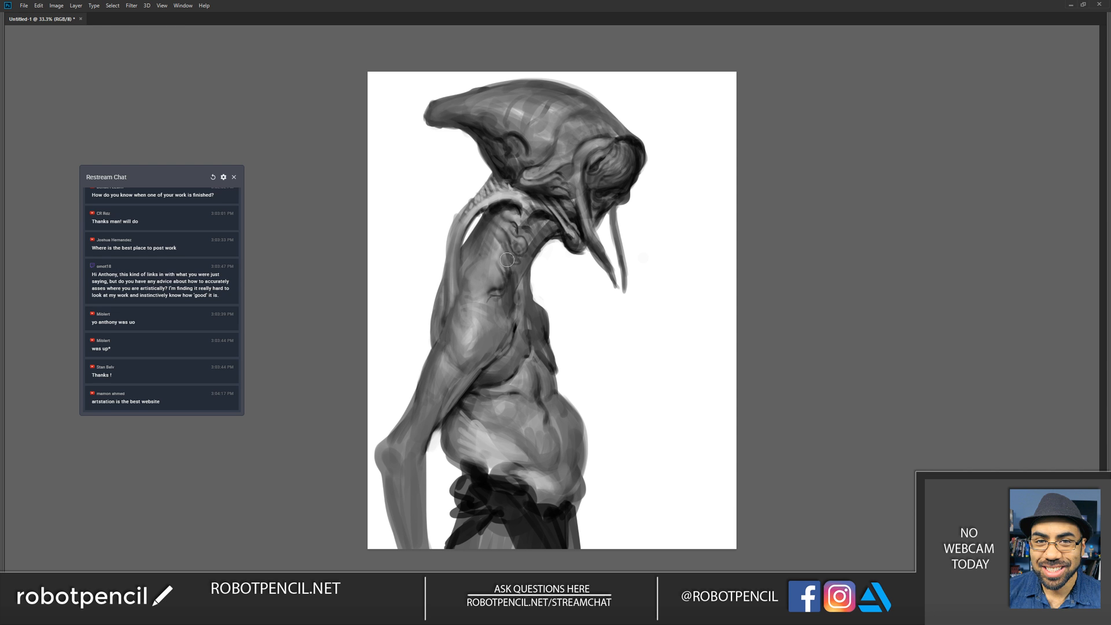
Step: Check the whole figure in a mirrored view and rework the ribbed neck folds, sampling grey from the chest
{"action": "key", "text": "ctrl+minus"}
{"action": "key", "text": "ctrl+minus"}
{"action": "key", "text": "ctrl+minus"}
{"action": "key", "text": "ctrl+shift+h"}
{"action": "left_click", "coordinate": [594, 319]}
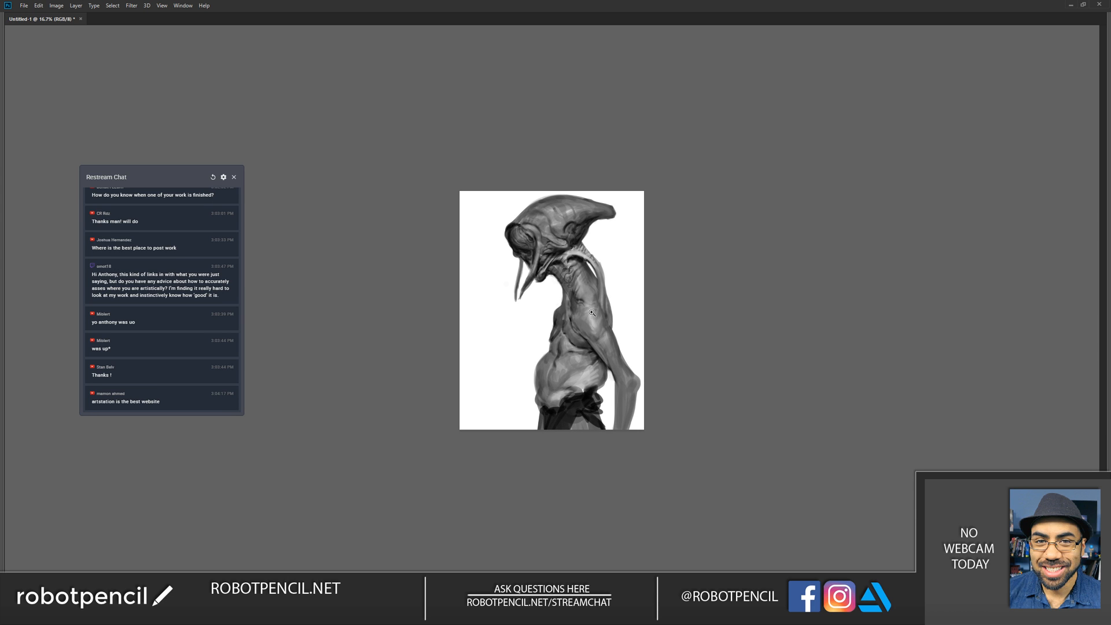
{"action": "key", "text": "ctrl+plus"}
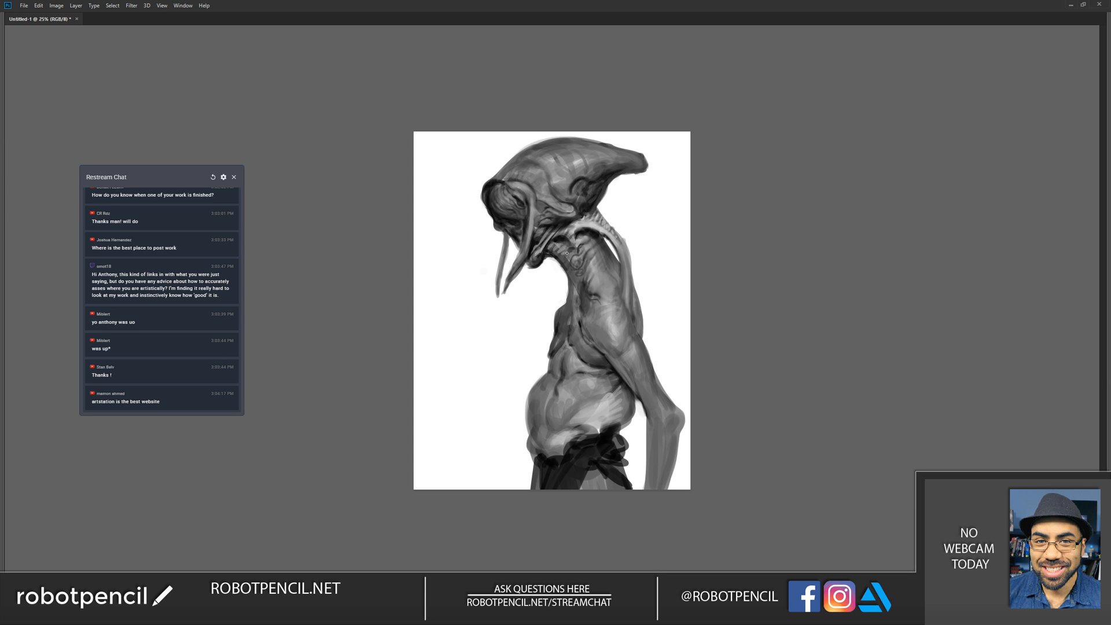
{"action": "left_click", "coordinate": [586, 336], "text": "alt"}
{"action": "left_click", "coordinate": [587, 337], "text": "alt"}
Step: Flip the canvas back and brighten the curved tendon arching behind the neck
{"action": "key", "text": "ctrl+shift+h"}
{"action": "left_click", "coordinate": [568, 307], "text": "ctrl"}
{"action": "left_click", "coordinate": [565, 308], "text": "ctrl"}
{"action": "left_click", "coordinate": [563, 308], "text": "ctrl"}
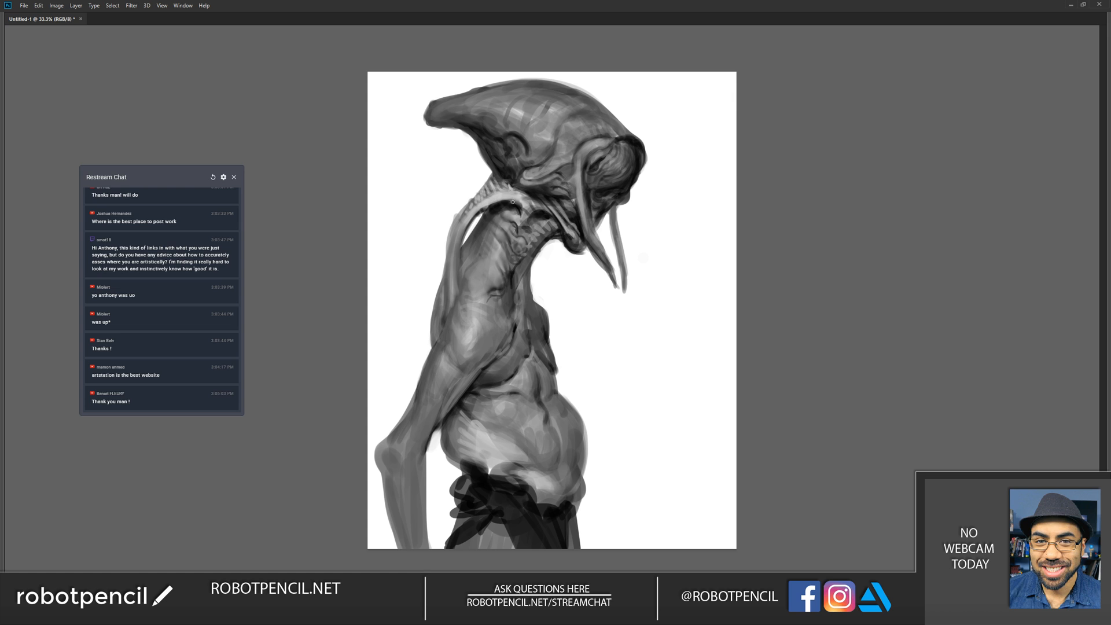
{"action": "left_click_drag", "start_coordinate": [487, 206], "coordinate": [508, 200]}
{"action": "mouse_move", "coordinate": [483, 205]}
{"action": "left_mouse_down"}
{"action": "mouse_move", "coordinate": [454, 237]}
{"action": "mouse_move", "coordinate": [474, 203]}
{"action": "left_mouse_up"}
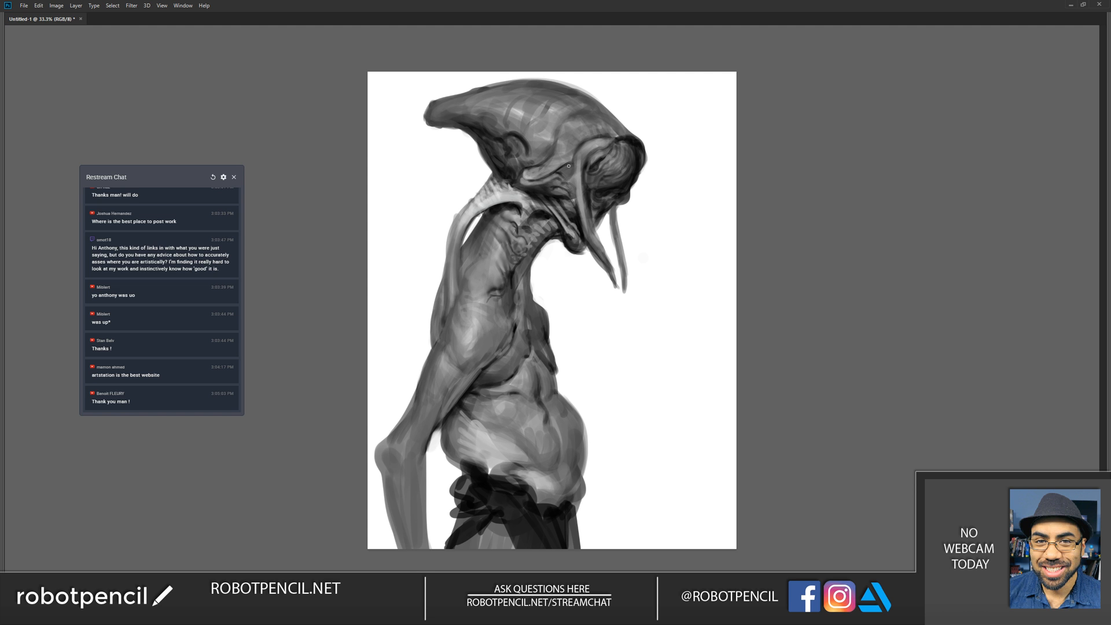
Step: Mirror the canvas and darken the protruding chest and the area beneath the neck with sampled dark grey
{"action": "key", "text": "ctrl+minus"}
{"action": "key", "text": "ctrl+minus"}
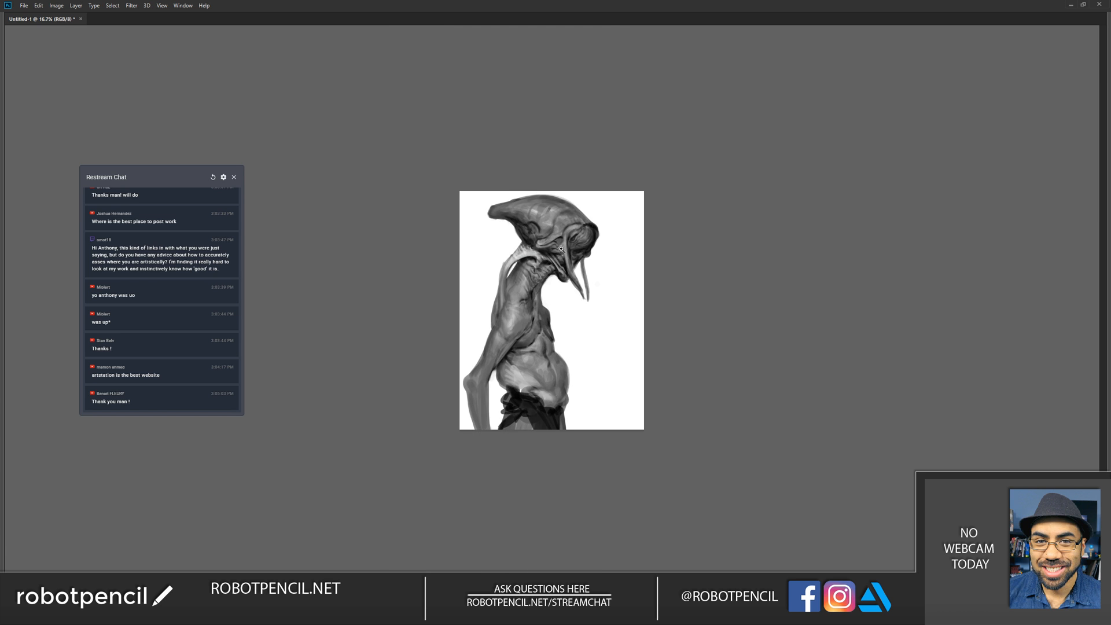
{"action": "key", "text": "shift+h"}
{"action": "key", "text": "ctrl+plus"}
{"action": "key", "text": "ctrl+plus"}
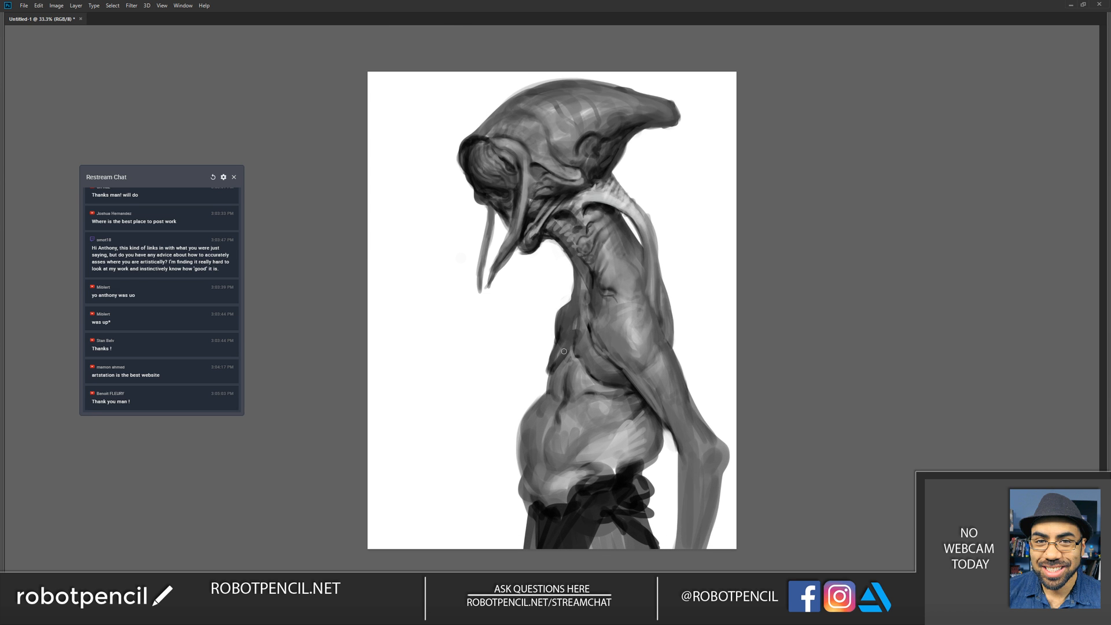
{"action": "mouse_move", "coordinate": [563, 342]}
{"action": "left_mouse_down"}
{"action": "mouse_move", "coordinate": [548, 374]}
{"action": "mouse_move", "coordinate": [563, 328]}
{"action": "mouse_move", "coordinate": [565, 357]}
{"action": "left_mouse_up"}
{"action": "left_click_drag", "start_coordinate": [560, 317], "coordinate": [553, 342]}
{"action": "left_click", "coordinate": [561, 326], "text": "alt"}
{"action": "mouse_move", "coordinate": [557, 344]}
{"action": "left_mouse_down"}
{"action": "mouse_move", "coordinate": [574, 288]}
{"action": "mouse_move", "coordinate": [567, 327]}
{"action": "left_mouse_up"}
{"action": "mouse_move", "coordinate": [572, 277]}
{"action": "left_mouse_down"}
{"action": "mouse_move", "coordinate": [580, 305]}
{"action": "mouse_move", "coordinate": [572, 270]}
{"action": "mouse_move", "coordinate": [583, 304]}
{"action": "mouse_move", "coordinate": [575, 272]}
{"action": "mouse_move", "coordinate": [585, 282]}
{"action": "mouse_move", "coordinate": [576, 329]}
{"action": "left_mouse_up"}
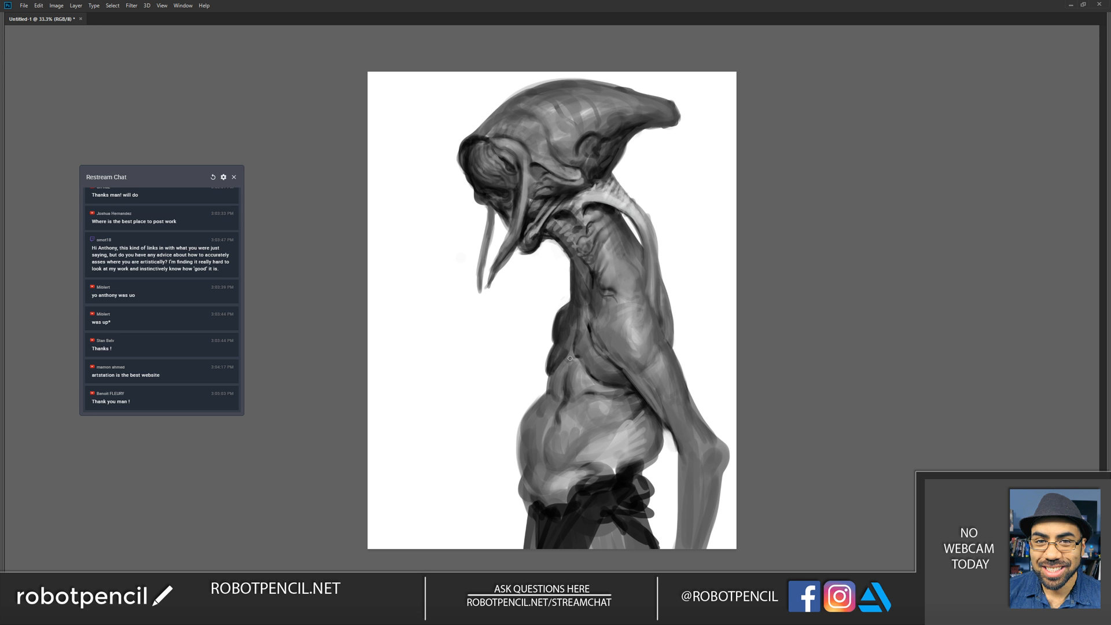
Step: Flip the canvas back and display the painting in full-screen mode on a black surround
{"action": "key", "text": "ctrl+minus"}
{"action": "key", "text": "ctrl+minus"}
{"action": "key", "text": "ctrl+minus"}
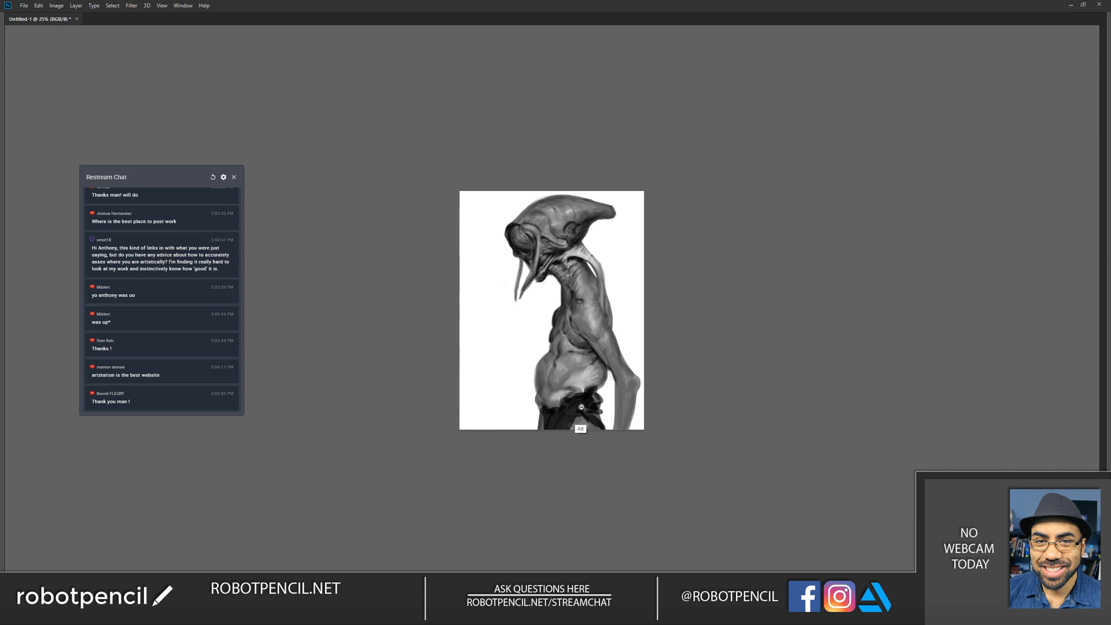
{"action": "key", "text": "ctrl+f"}
{"action": "key", "text": "ctrl+plus"}
{"action": "key", "text": "ctrl+plus"}
{"action": "key", "text": "ctrl+plus"}
{"action": "key", "text": "f"}
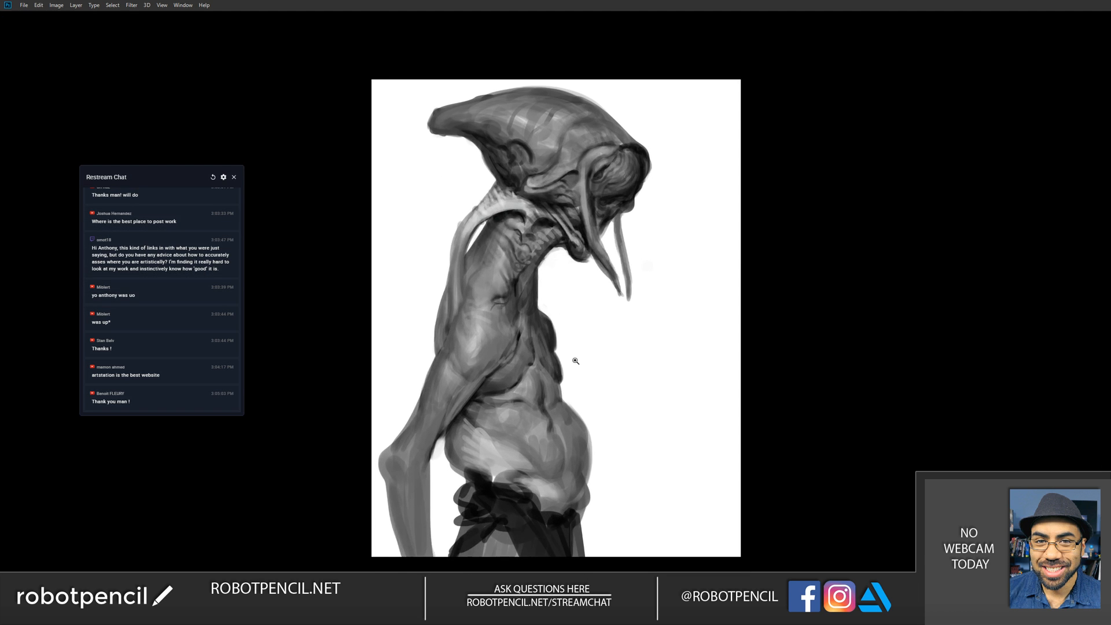
{"action": "left_click_drag", "start_coordinate": [581, 381], "coordinate": [580, 363]}
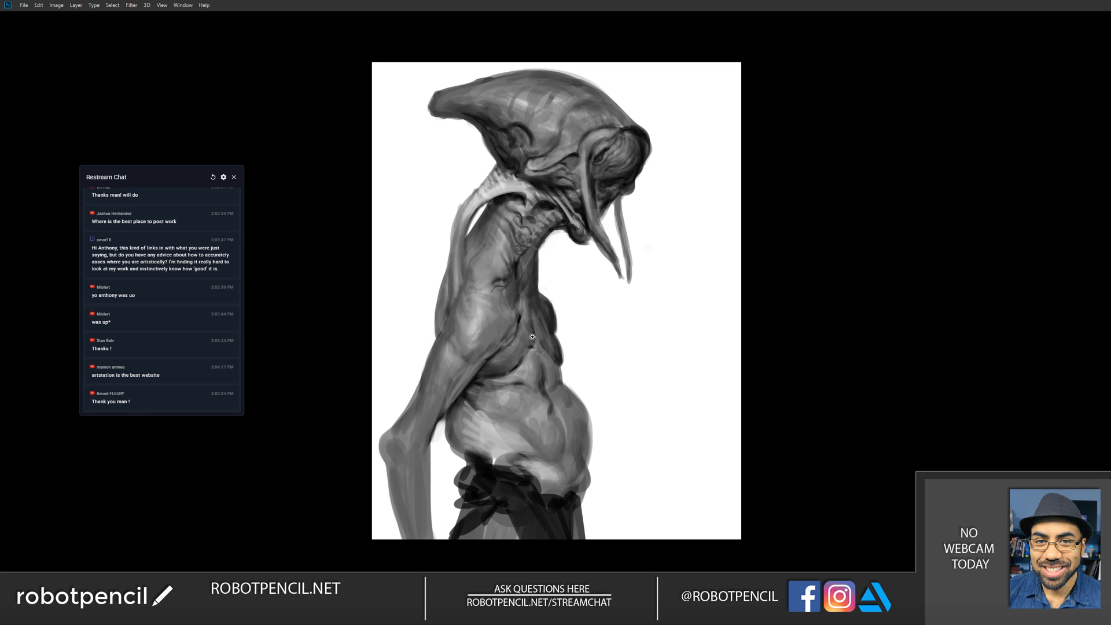
Step: Sample the light neck grey and brush highlights along the tendon behind the neck and onto the shoulder
{"action": "key", "text": "b"}
{"action": "left_click", "coordinate": [501, 187], "text": "alt"}
{"action": "mouse_move", "coordinate": [515, 187]}
{"action": "left_mouse_down"}
{"action": "mouse_move", "coordinate": [464, 216]}
{"action": "mouse_move", "coordinate": [476, 204]}
{"action": "mouse_move", "coordinate": [459, 232]}
{"action": "mouse_move", "coordinate": [467, 219]}
{"action": "mouse_move", "coordinate": [456, 294]}
{"action": "mouse_move", "coordinate": [465, 239]}
{"action": "left_mouse_up"}
{"action": "left_click_drag", "start_coordinate": [448, 295], "coordinate": [446, 310]}
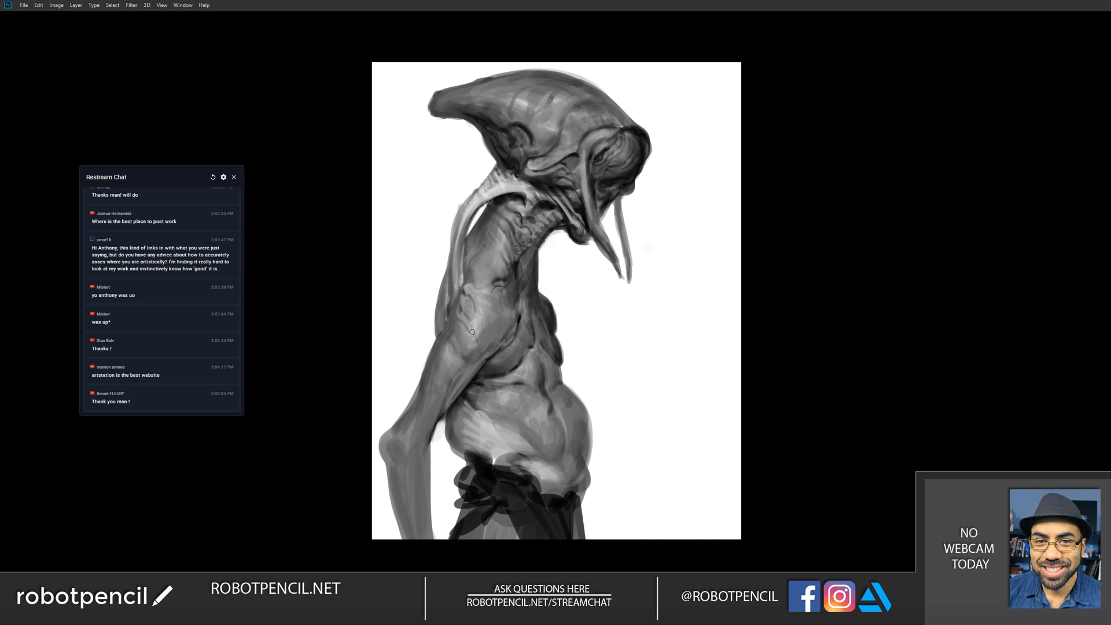
Step: Flip the canvas, enlarge the brush, and tone down the lower belly highlight and the chest with broad grey strokes
{"action": "left_click", "coordinate": [492, 356], "text": "ctrl+alt"}
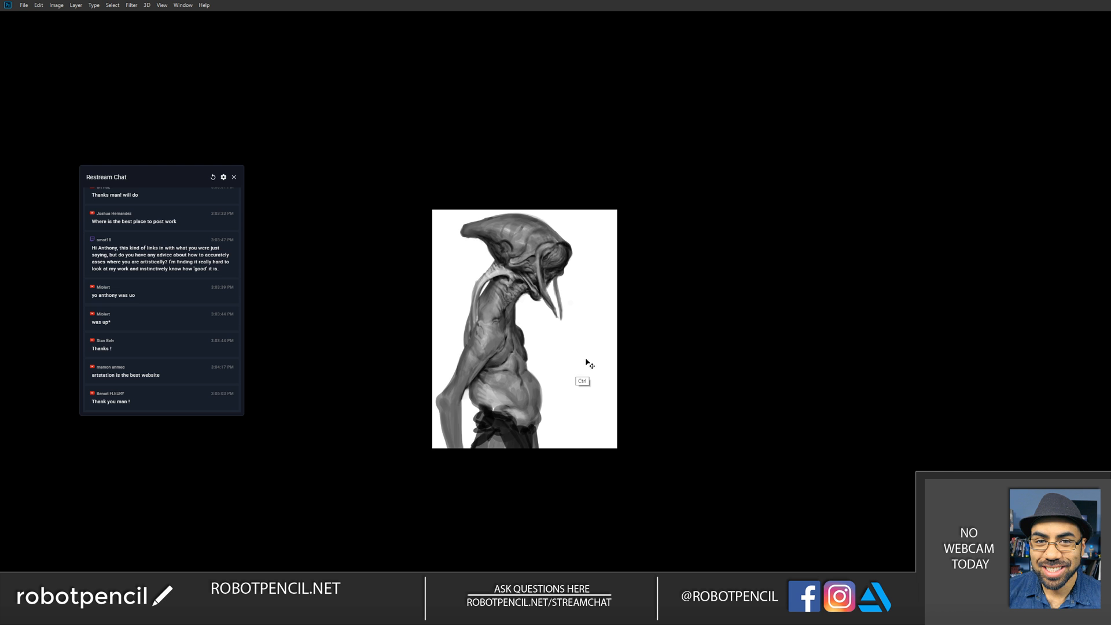
{"action": "key", "text": "ctrl+f"}
{"action": "left_click", "coordinate": [574, 367], "text": "ctrl"}
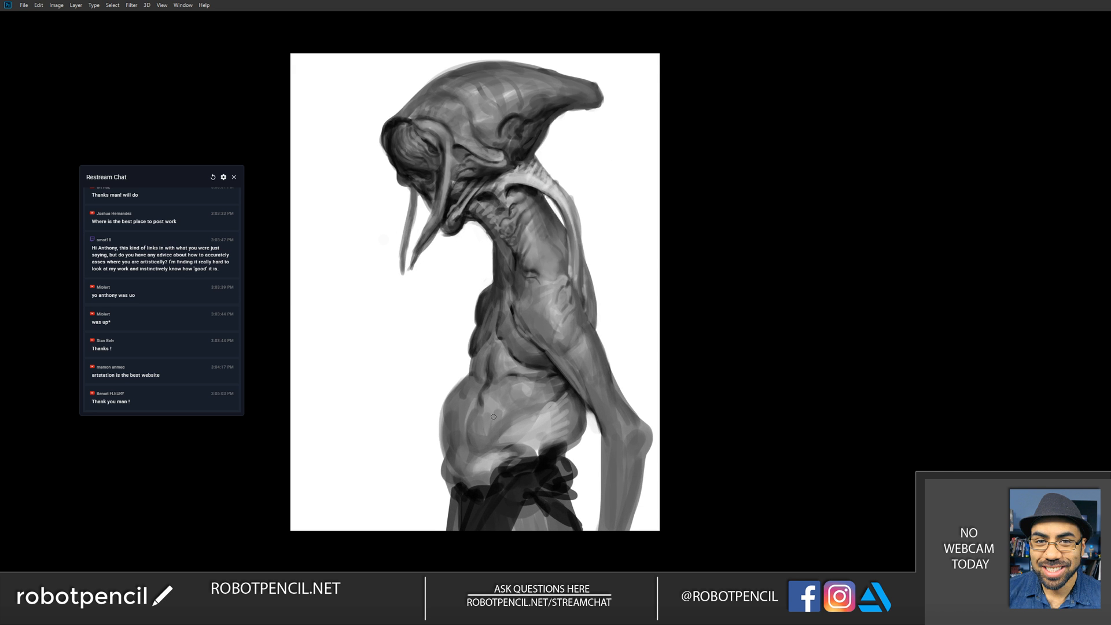
{"action": "key", "text": "bracketright"}
{"action": "key", "text": "bracketright"}
{"action": "key", "text": "bracketright"}
{"action": "mouse_move", "coordinate": [517, 418]}
{"action": "left_mouse_down"}
{"action": "mouse_move", "coordinate": [494, 442]}
{"action": "mouse_move", "coordinate": [476, 396]}
{"action": "mouse_move", "coordinate": [469, 447]}
{"action": "left_mouse_up"}
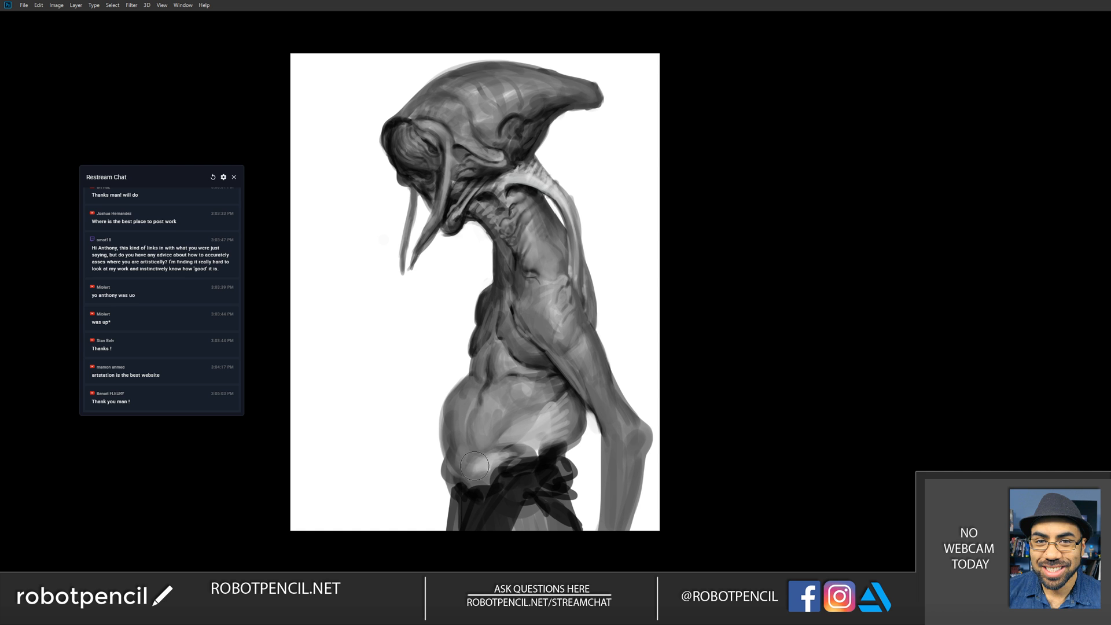
{"action": "left_click_drag", "start_coordinate": [486, 467], "coordinate": [510, 466]}
{"action": "mouse_move", "coordinate": [491, 371]}
{"action": "left_mouse_down"}
{"action": "mouse_move", "coordinate": [472, 406]}
{"action": "mouse_move", "coordinate": [502, 370]}
{"action": "mouse_move", "coordinate": [513, 331]}
{"action": "mouse_move", "coordinate": [509, 342]}
{"action": "mouse_move", "coordinate": [494, 323]}
{"action": "left_mouse_up"}
{"action": "mouse_move", "coordinate": [509, 268]}
{"action": "left_mouse_down"}
{"action": "mouse_move", "coordinate": [522, 339]}
{"action": "mouse_move", "coordinate": [496, 243]}
{"action": "mouse_move", "coordinate": [504, 296]}
{"action": "mouse_move", "coordinate": [495, 258]}
{"action": "mouse_move", "coordinate": [496, 280]}
{"action": "mouse_move", "coordinate": [499, 264]}
{"action": "mouse_move", "coordinate": [508, 289]}
{"action": "mouse_move", "coordinate": [530, 287]}
{"action": "mouse_move", "coordinate": [503, 310]}
{"action": "left_mouse_up"}
Step: Flip the canvas back and paint a light collarbone ridge across the upper chest with a smaller brush, shading the form below it
{"action": "key", "text": "["}
{"action": "key", "text": "["}
{"action": "key", "text": "["}
{"action": "key", "text": "["}
{"action": "key", "text": "["}
{"action": "key", "text": "["}
{"action": "key", "text": "["}
{"action": "key", "text": "["}
{"action": "key", "text": "]"}
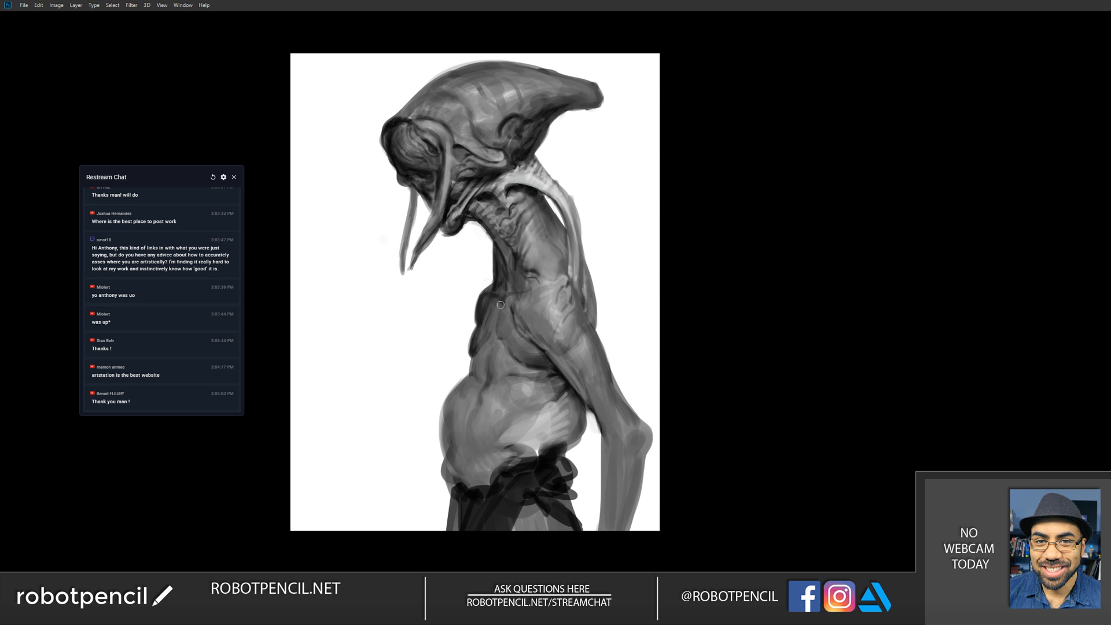
{"action": "key", "text": "ctrl+minus"}
{"action": "key", "text": "ctrl+f"}
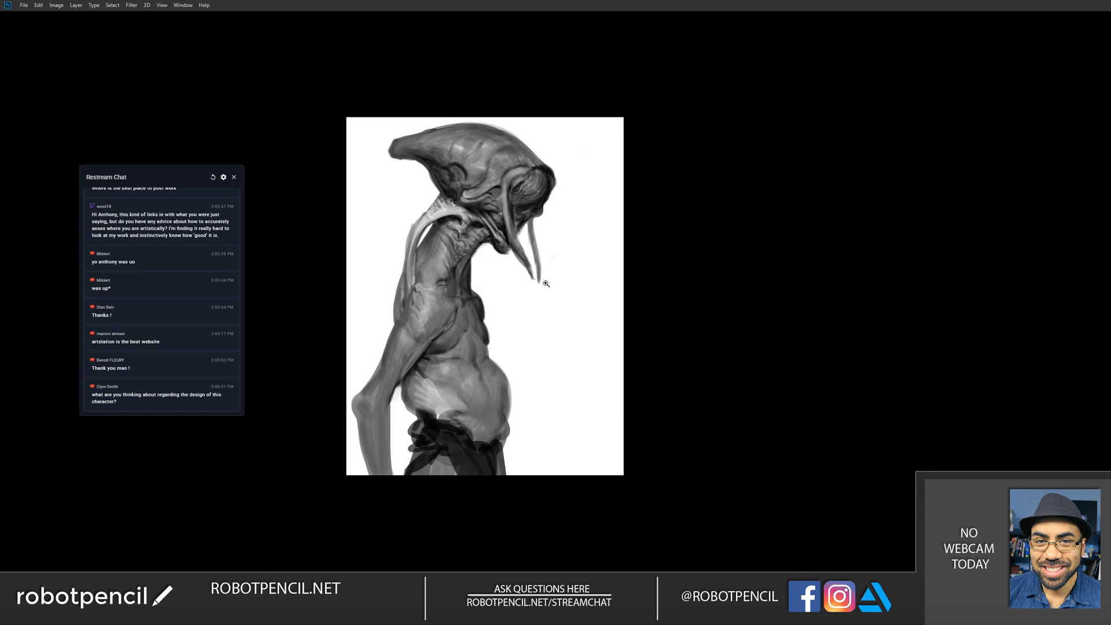
{"action": "key", "text": "ctrl+plus"}
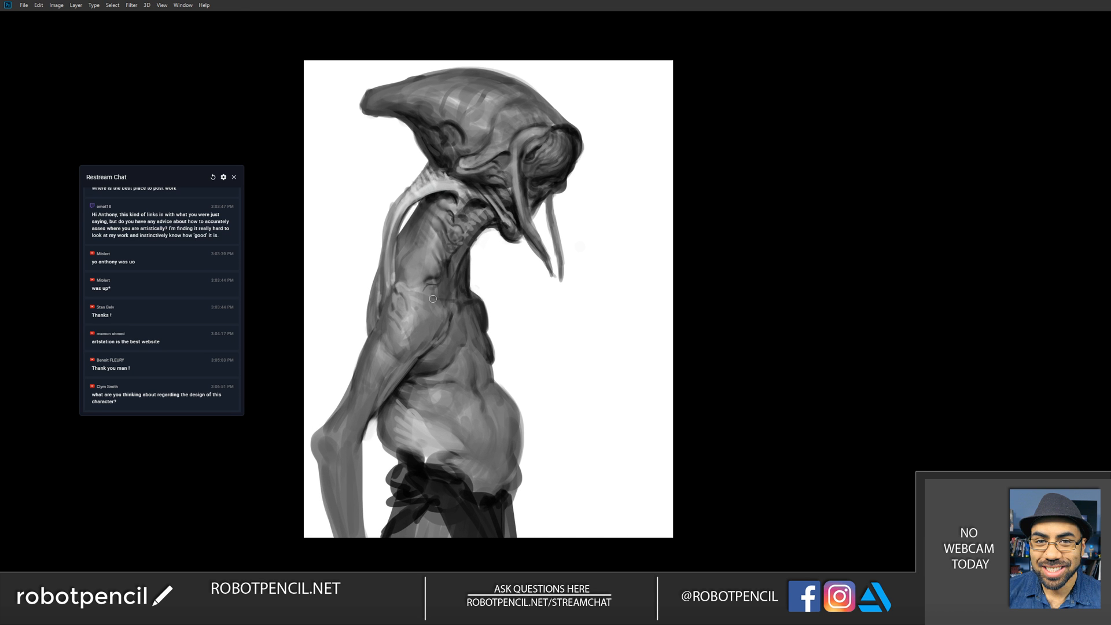
{"action": "mouse_move", "coordinate": [431, 298]}
{"action": "left_mouse_down"}
{"action": "mouse_move", "coordinate": [457, 310]}
{"action": "mouse_move", "coordinate": [480, 299]}
{"action": "left_mouse_up"}
{"action": "left_click", "coordinate": [470, 303], "text": "alt"}
{"action": "left_click", "coordinate": [463, 364], "text": "ctrl"}
{"action": "mouse_move", "coordinate": [462, 360]}
{"action": "left_mouse_down"}
{"action": "mouse_move", "coordinate": [466, 393]}
{"action": "mouse_move", "coordinate": [482, 354]}
{"action": "left_mouse_up"}
{"action": "left_click", "coordinate": [484, 355], "text": "ctrl+alt"}
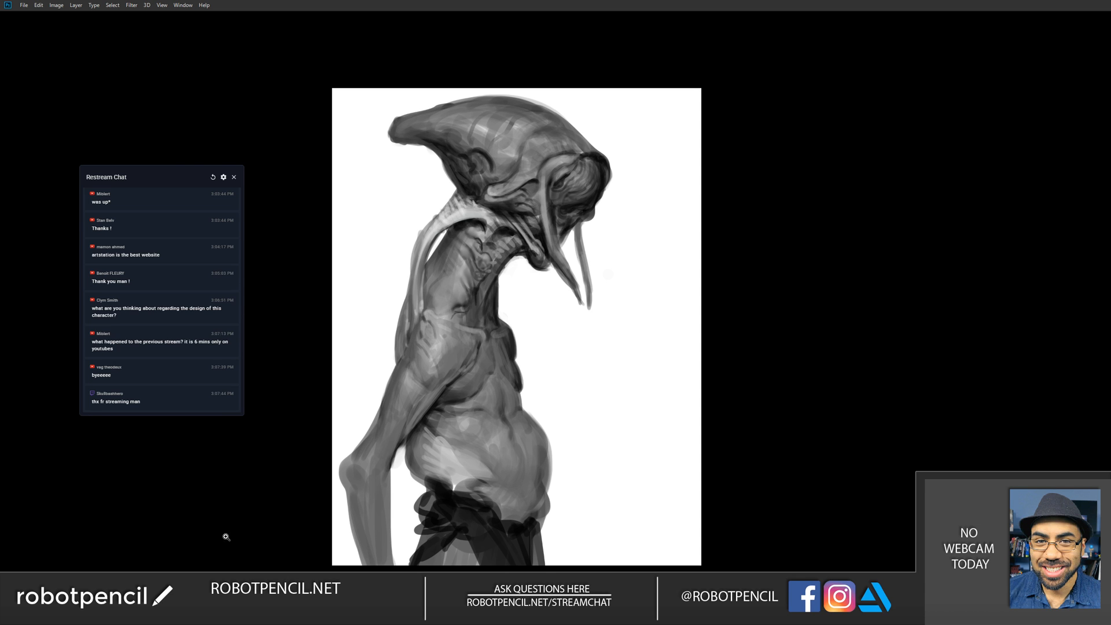
Step: Enlarge the view of the head and neck and return from full-screen to the standard screen mode
{"action": "key", "text": "ctrl+plus"}
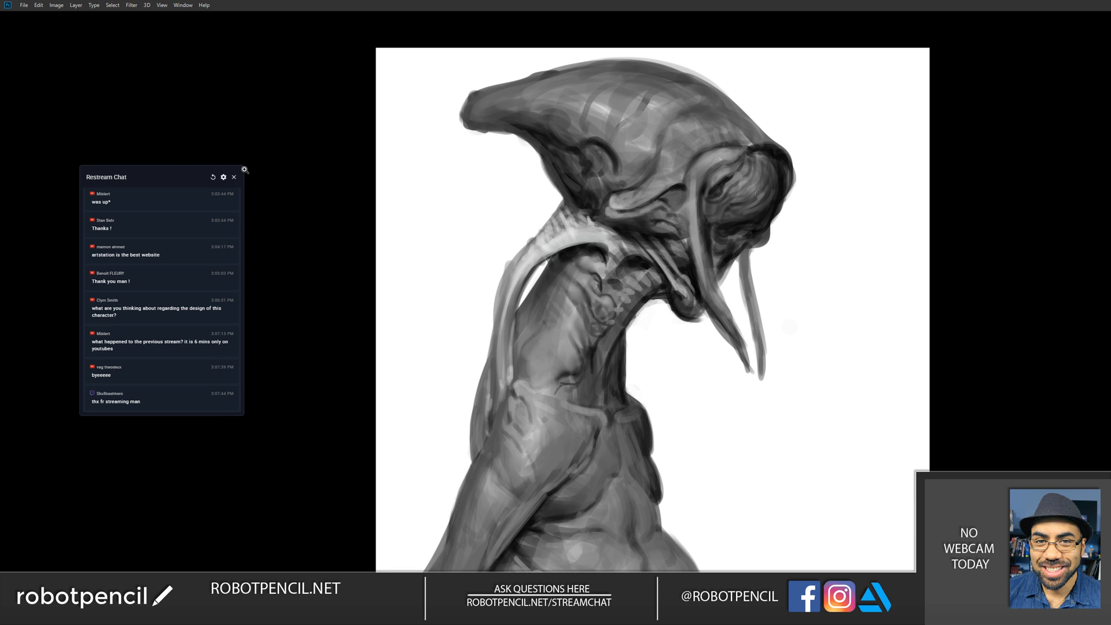
{"action": "key", "text": "f"}
{"action": "key", "text": "f"}
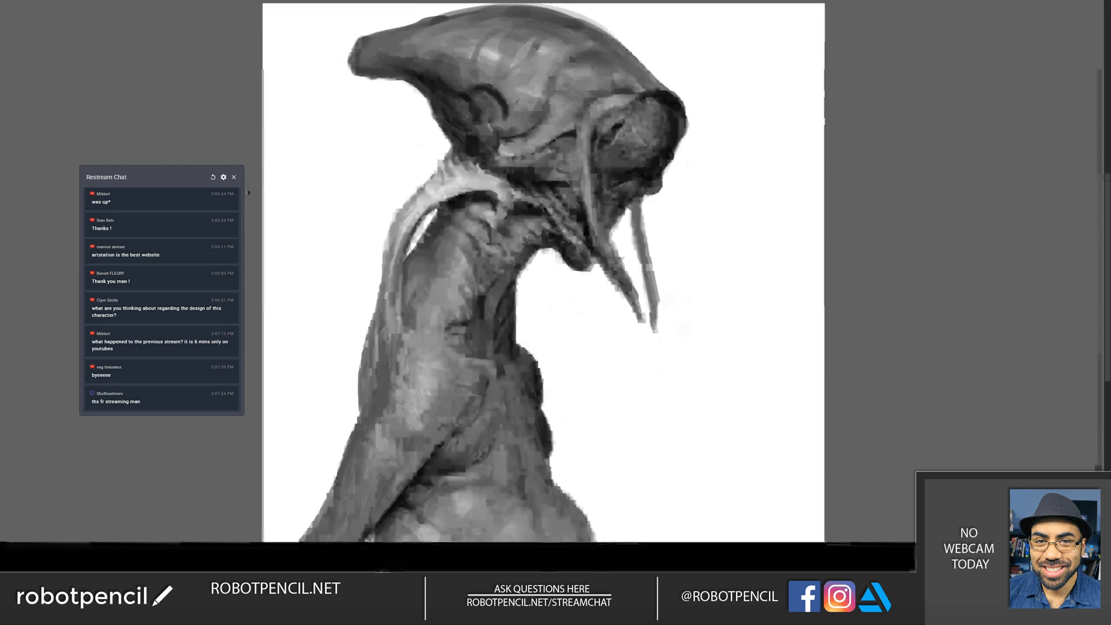